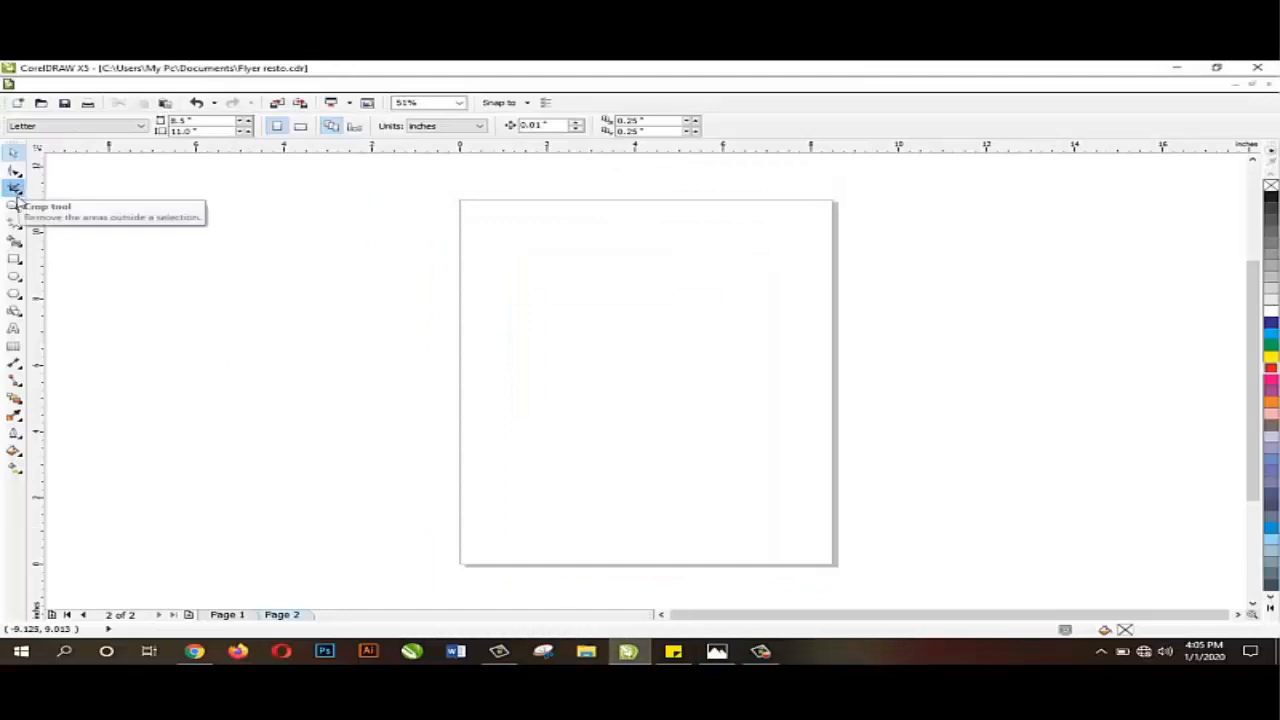
Draw a rectangle about 8.49 by 3.99 inches across the full width of the page's upper part
click(14, 259)
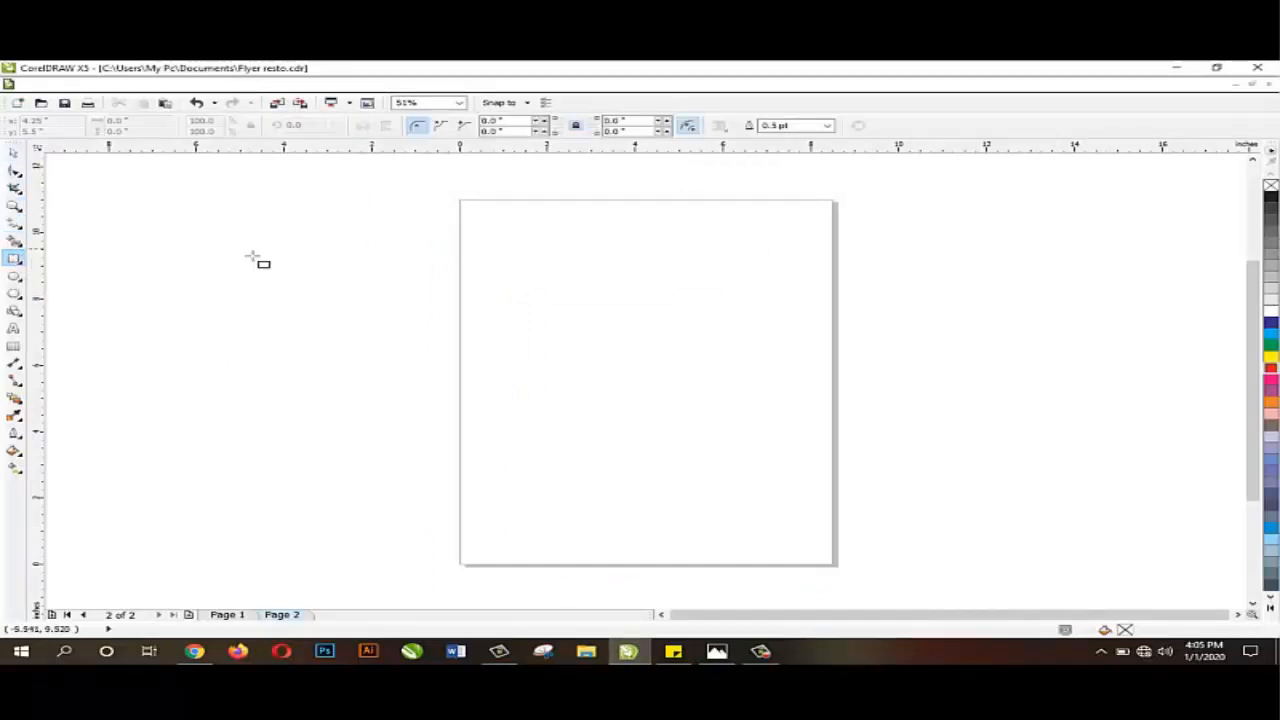
drag(467, 208, 840, 340)
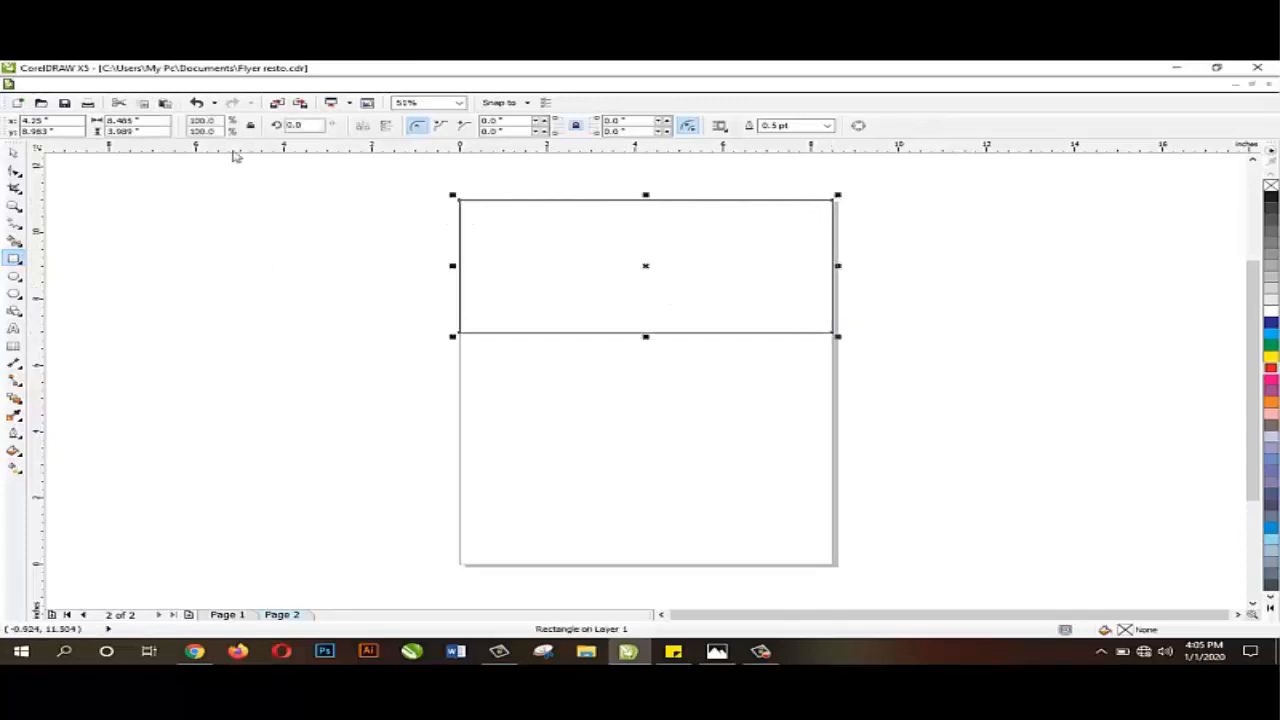
click(15, 155)
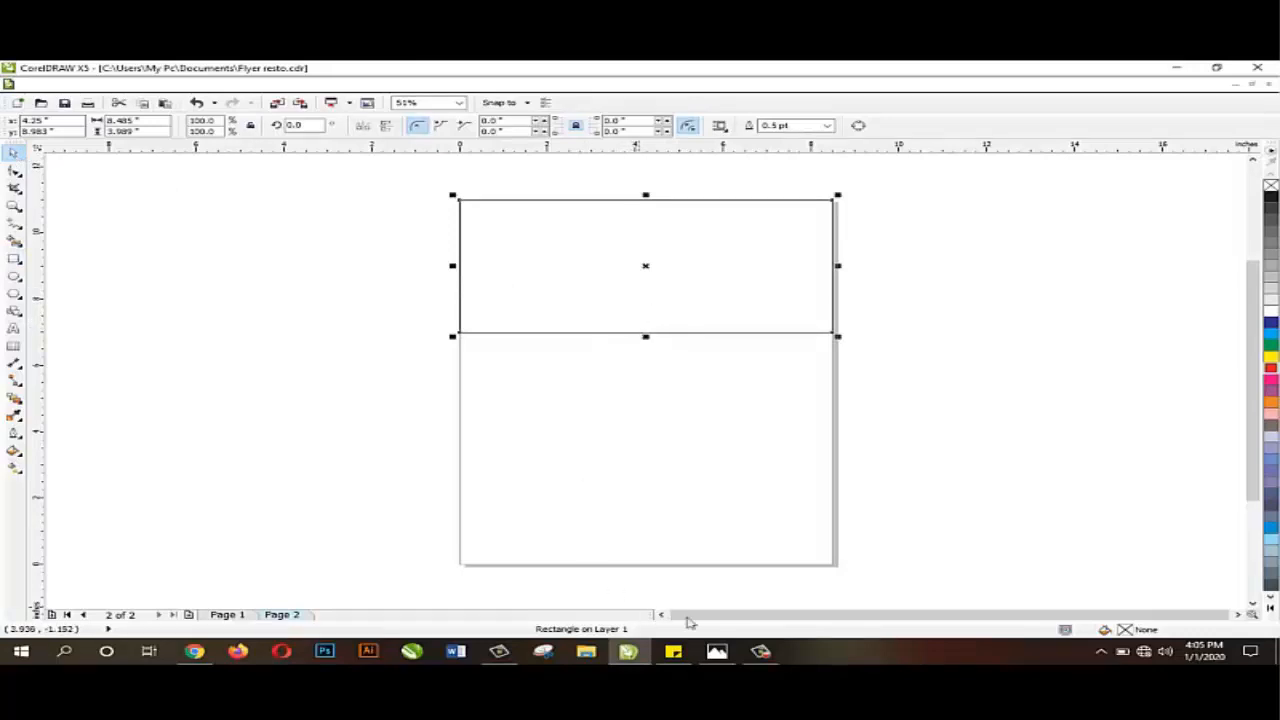
Check the reference flyer image in Photos, and convert the rectangle to curves in CorelDRAW
click(717, 651)
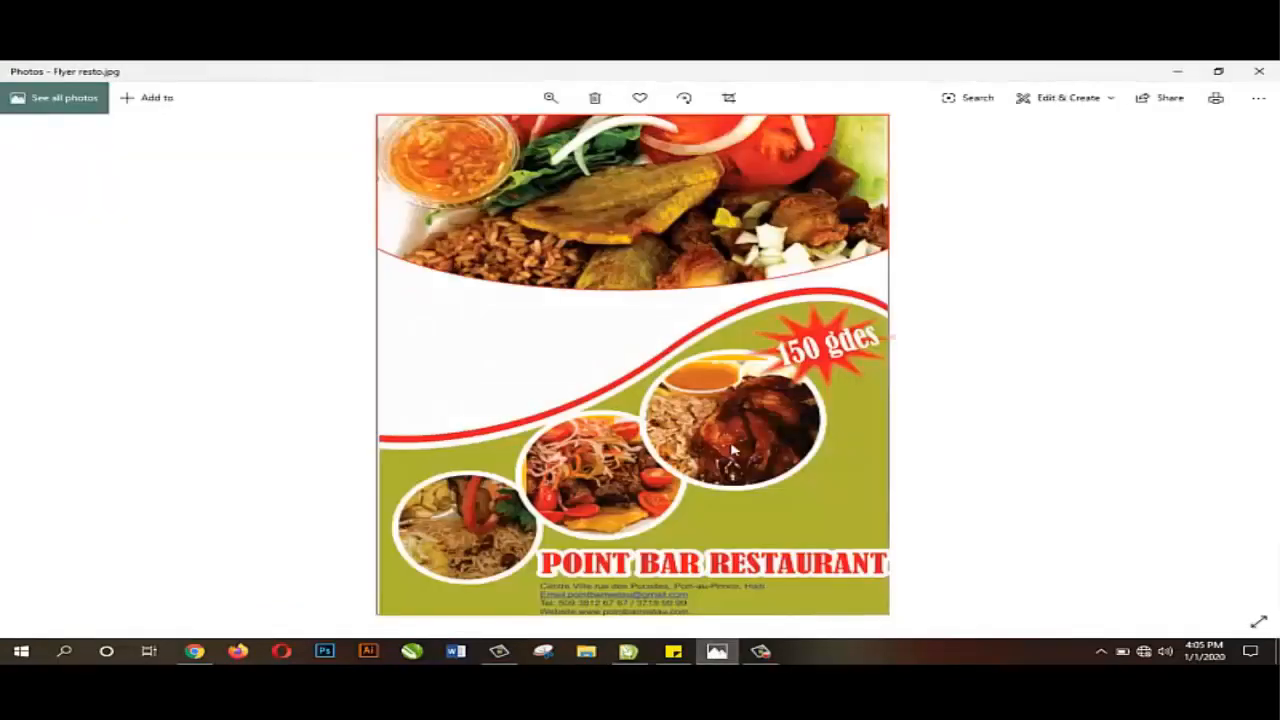
click(717, 651)
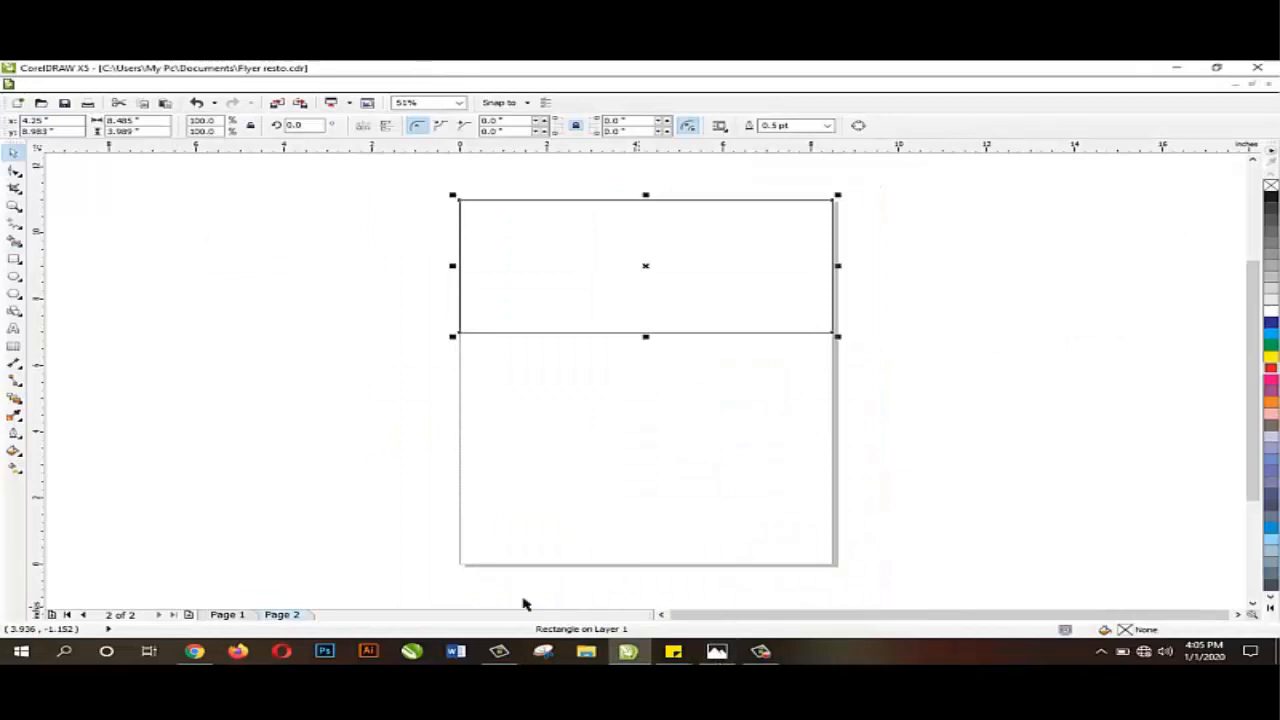
right_click(645, 267)
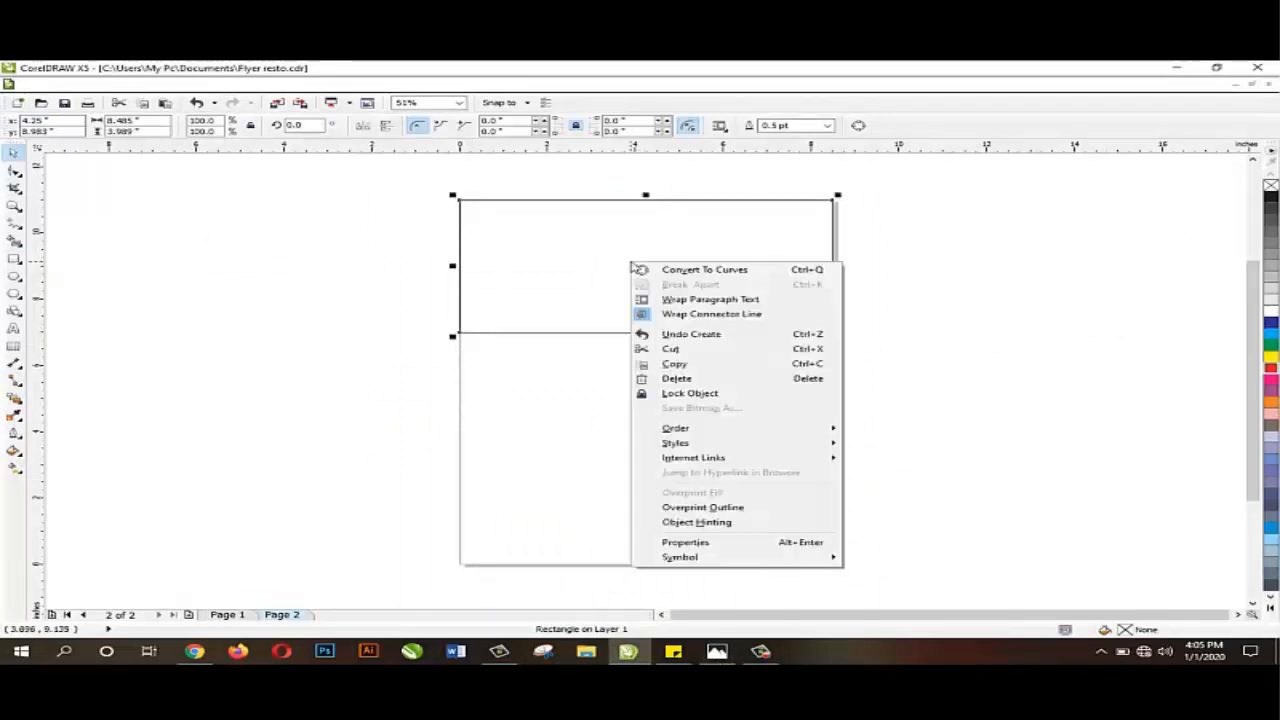
key(Escape)
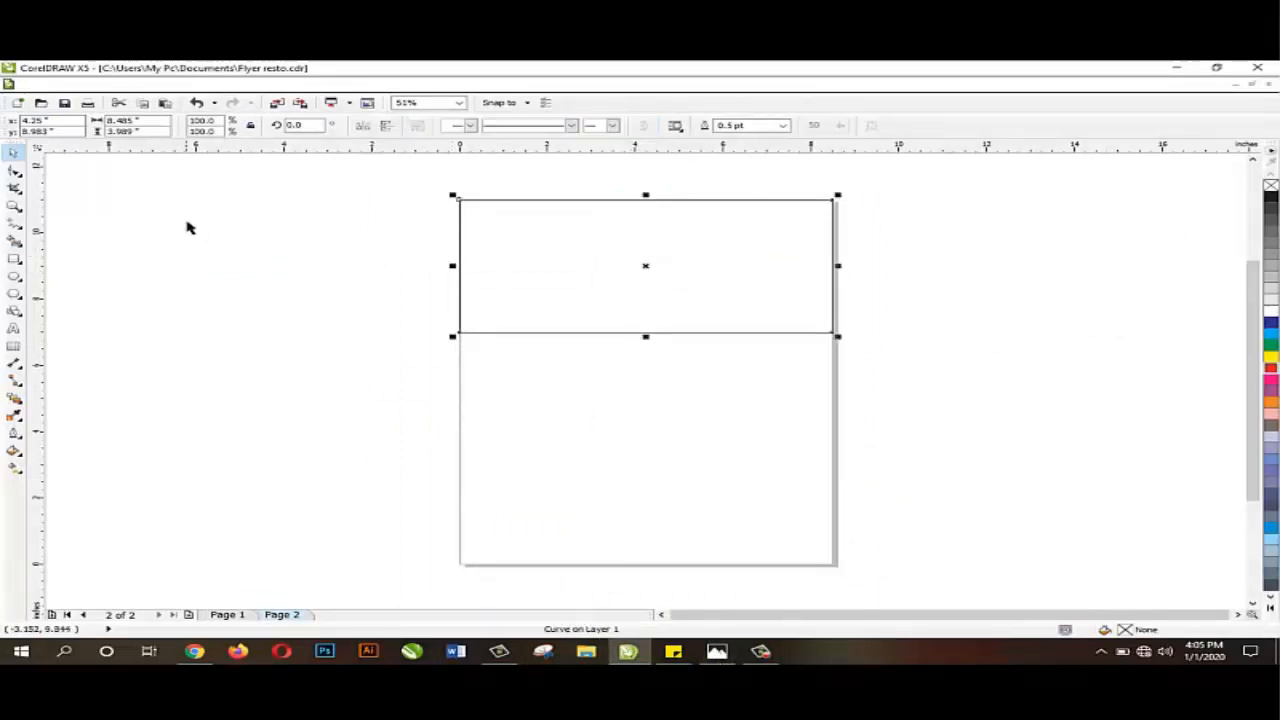
Convert the rectangle's lower edge to a curve with the Shape tool and bend it into a shallow downward arc
click(15, 172)
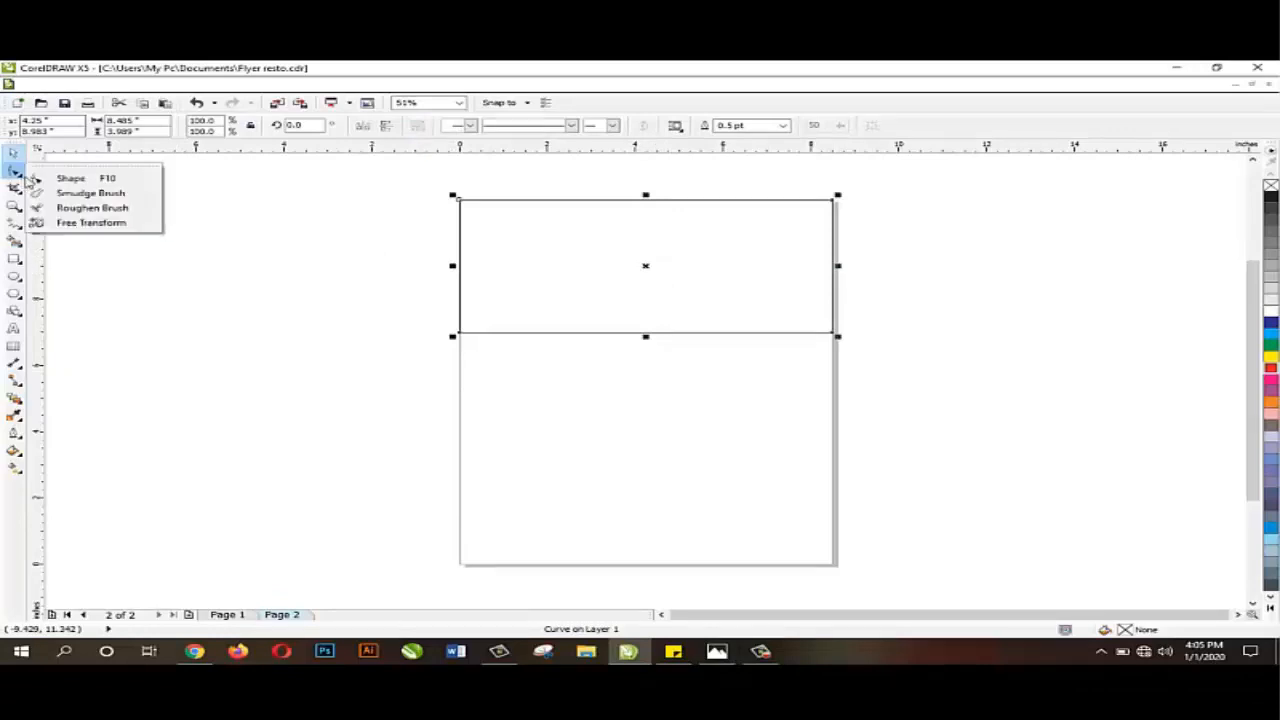
click(55, 177)
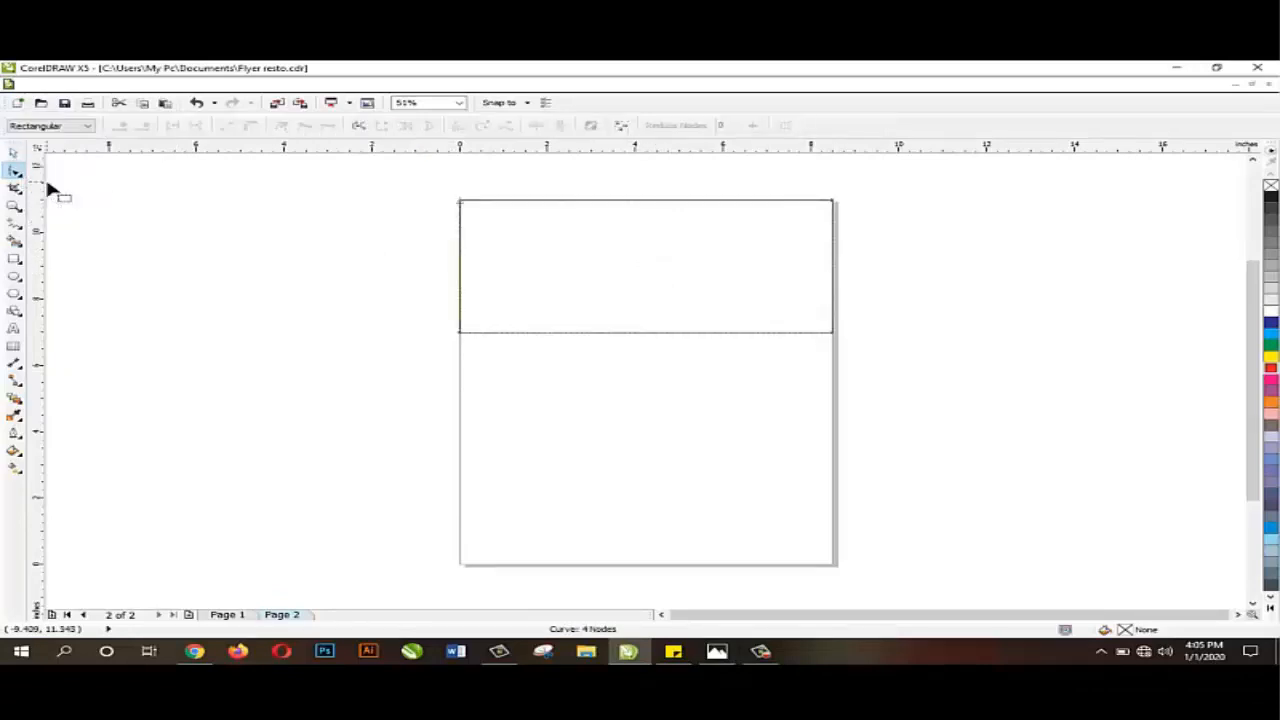
click(634, 333)
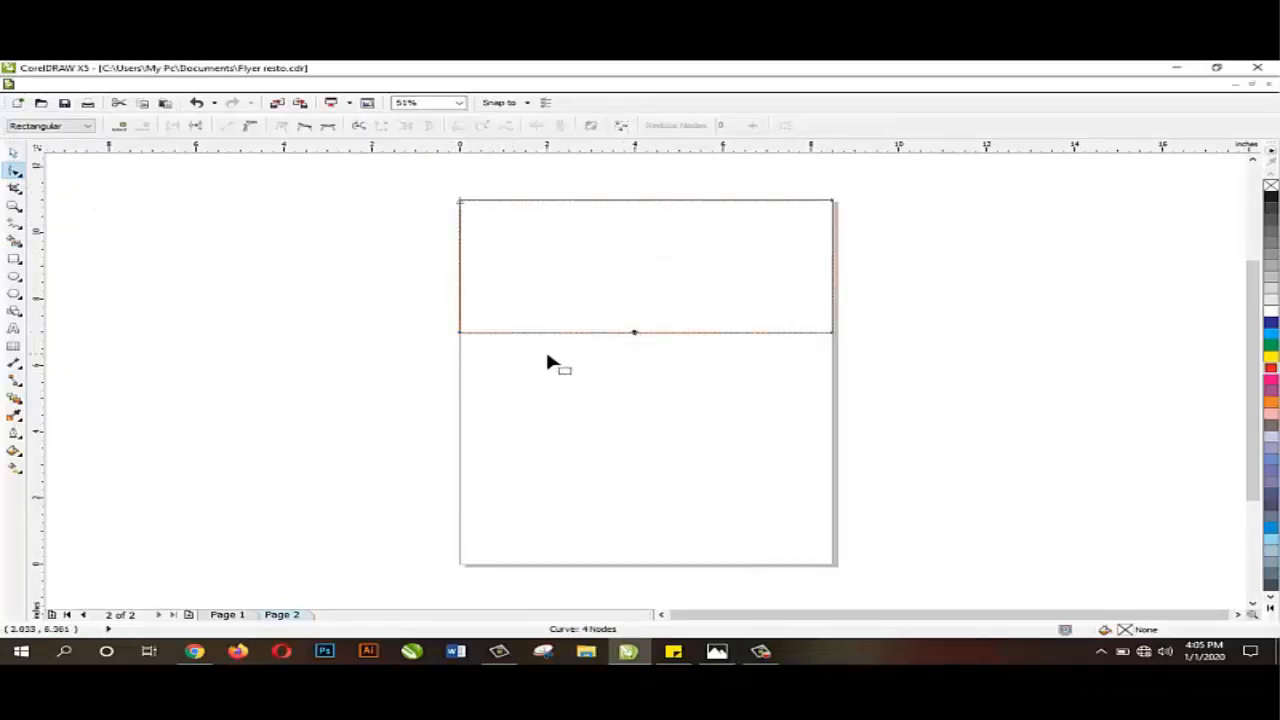
click(250, 127)
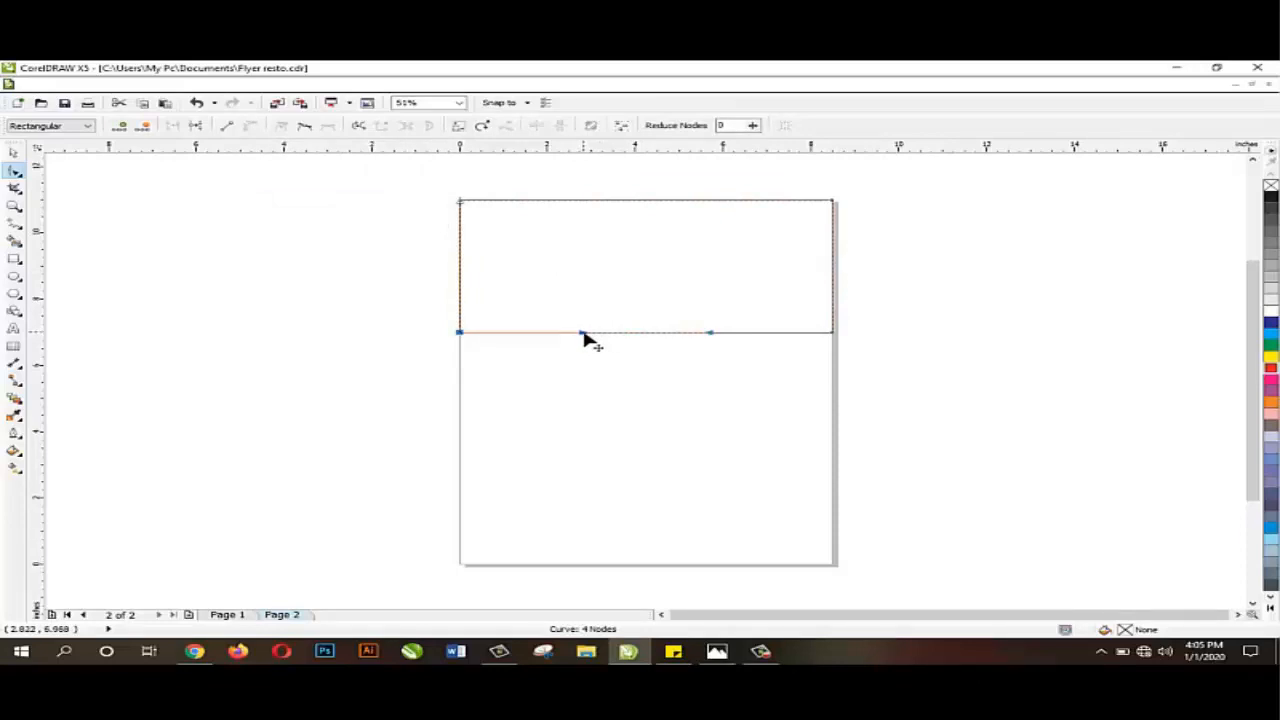
drag(585, 338, 609, 390)
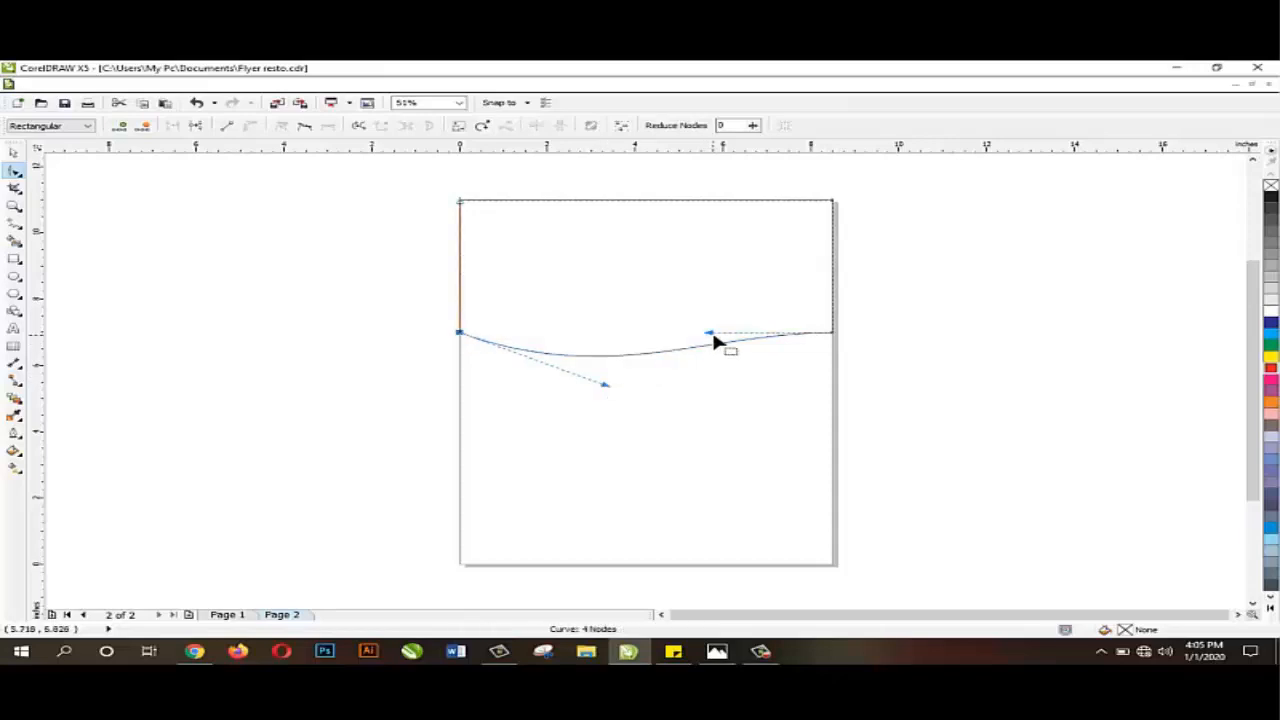
drag(714, 338, 712, 369)
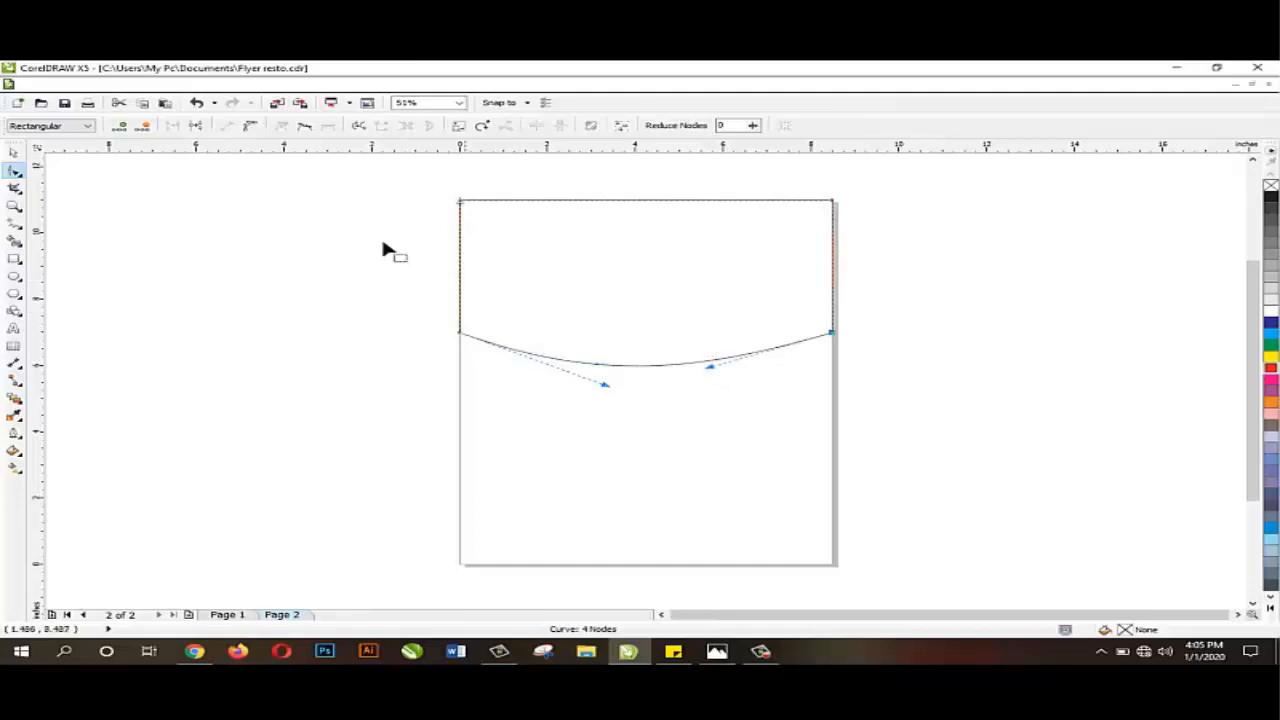
Reduce the curved shape's height to about 4.39 inches from its lower side, and compare it with the reference flyer
click(14, 152)
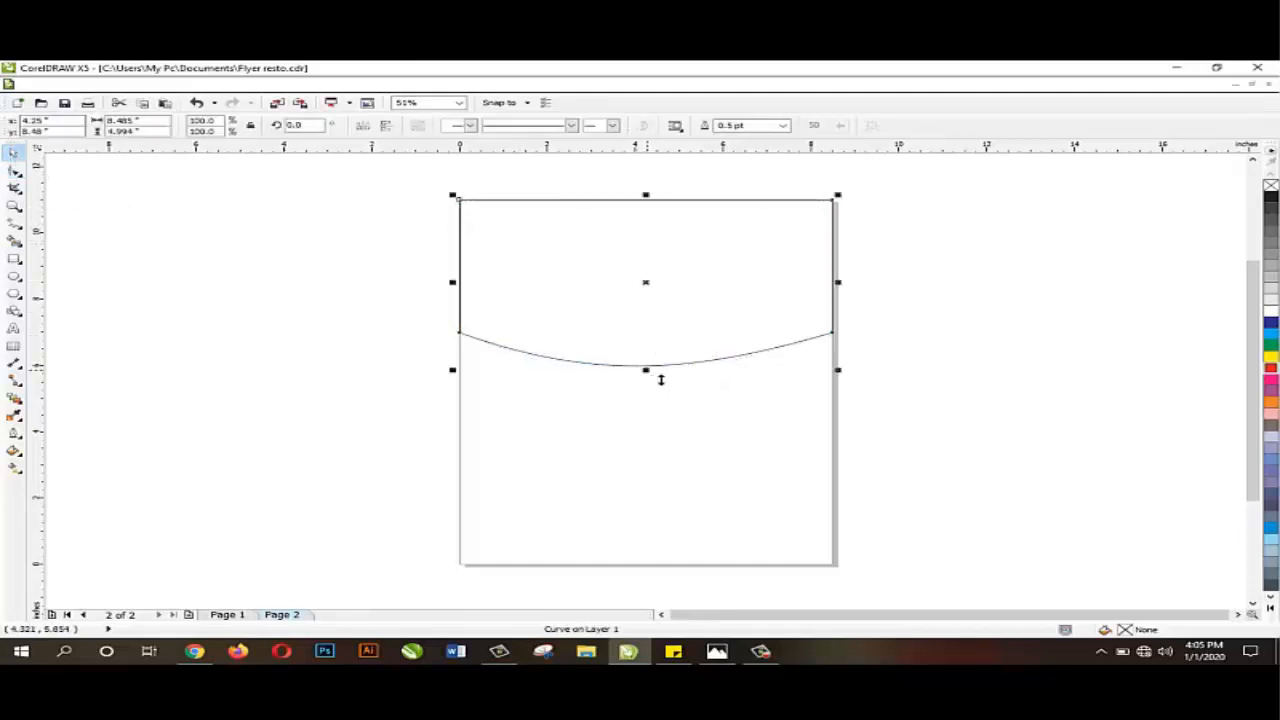
drag(659, 375, 646, 353)
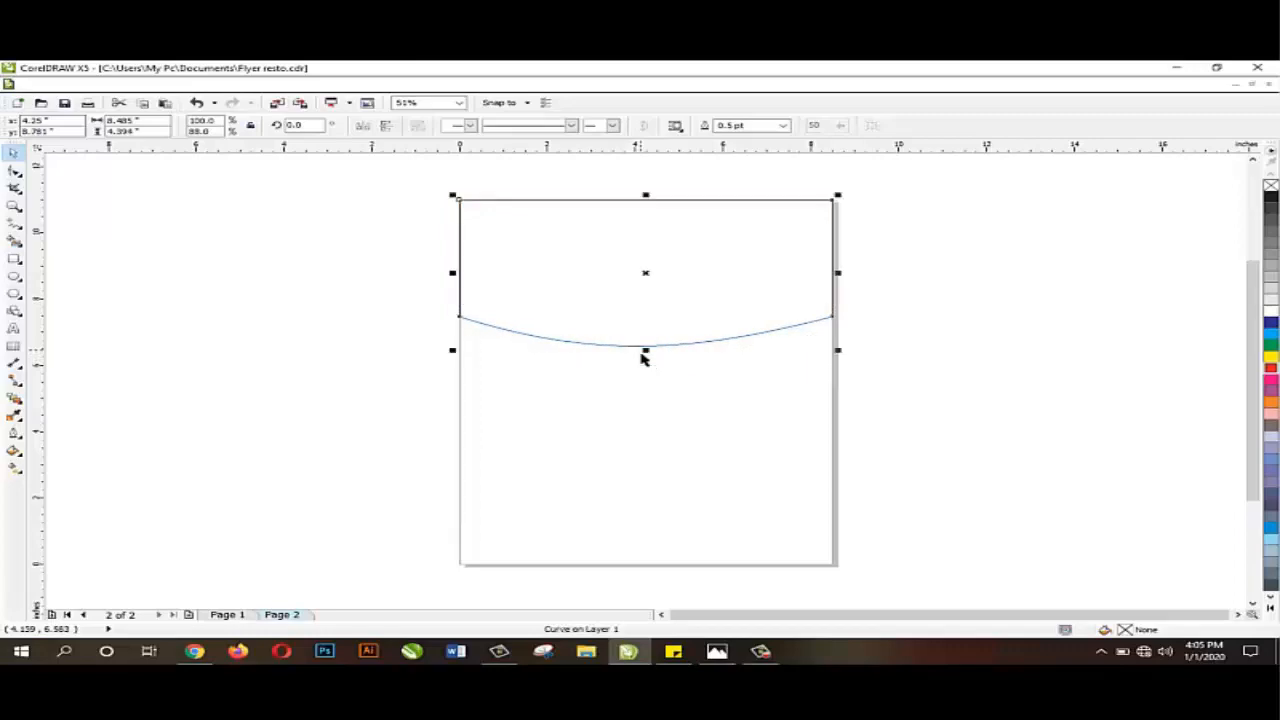
click(717, 651)
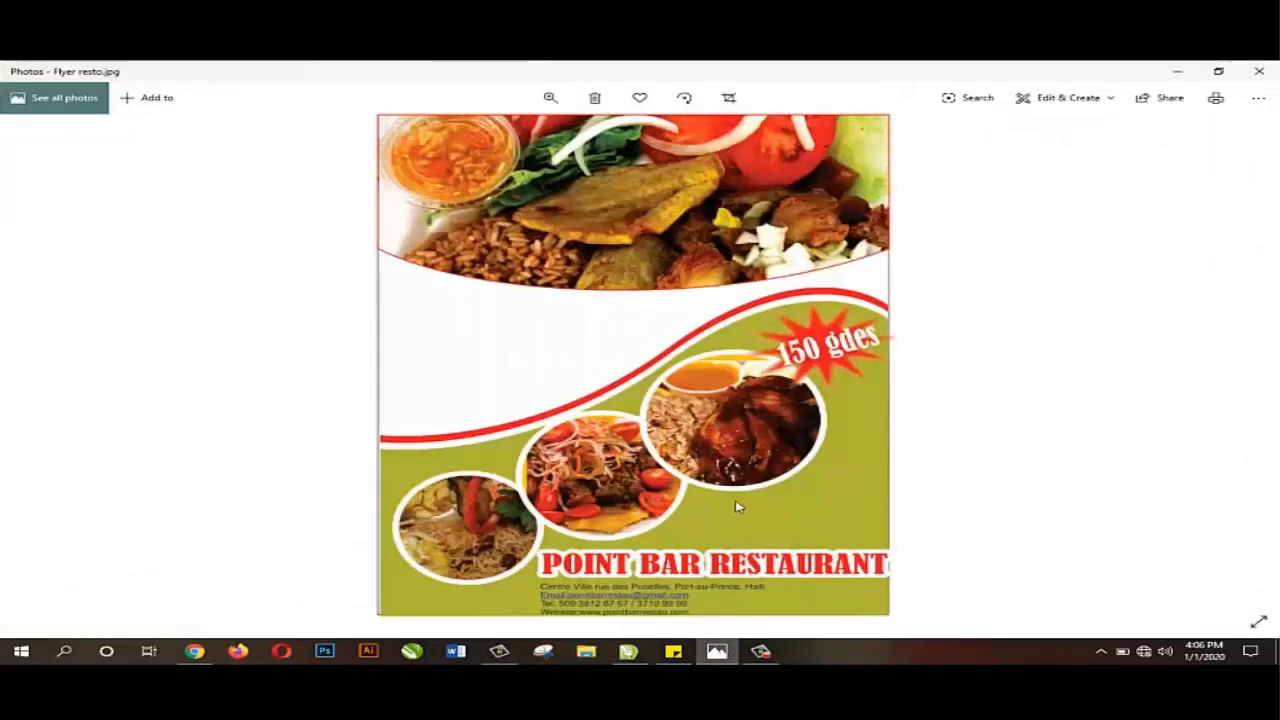
click(717, 651)
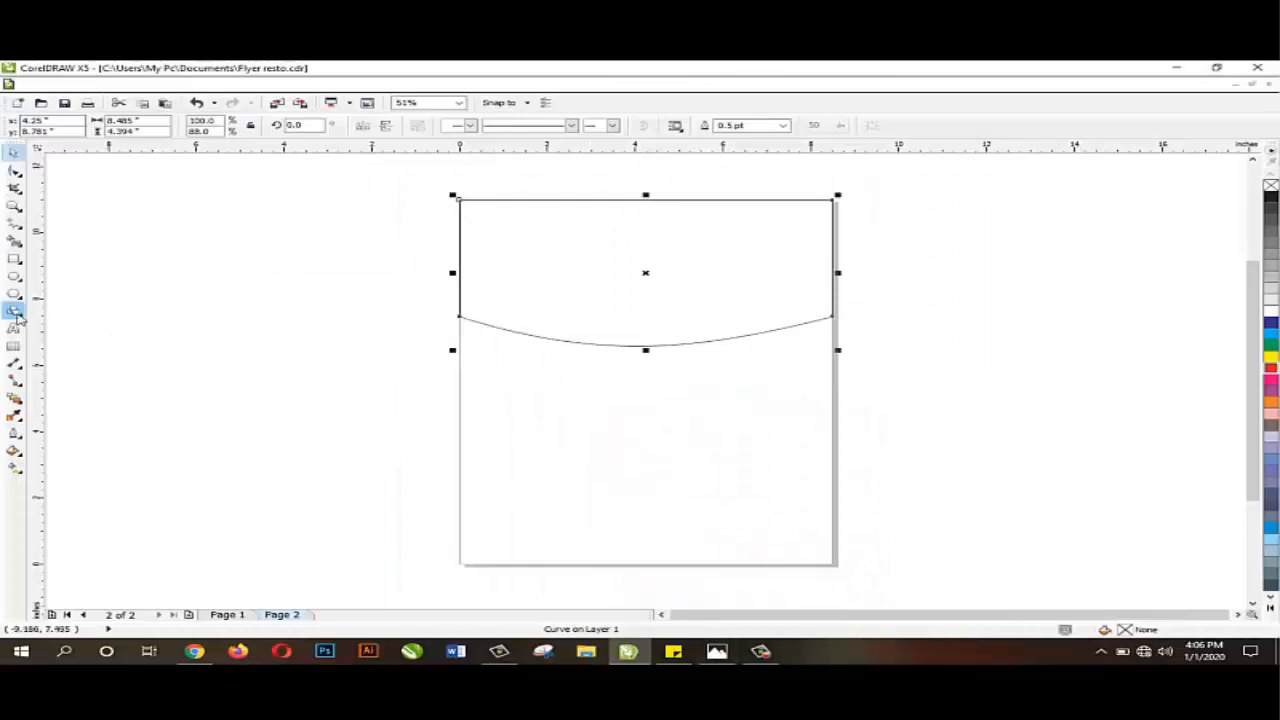
Draw an S-shaped Pen curve about 8.47 inches wide below the arc, from the page's right edge to its left edge
click(20, 228)
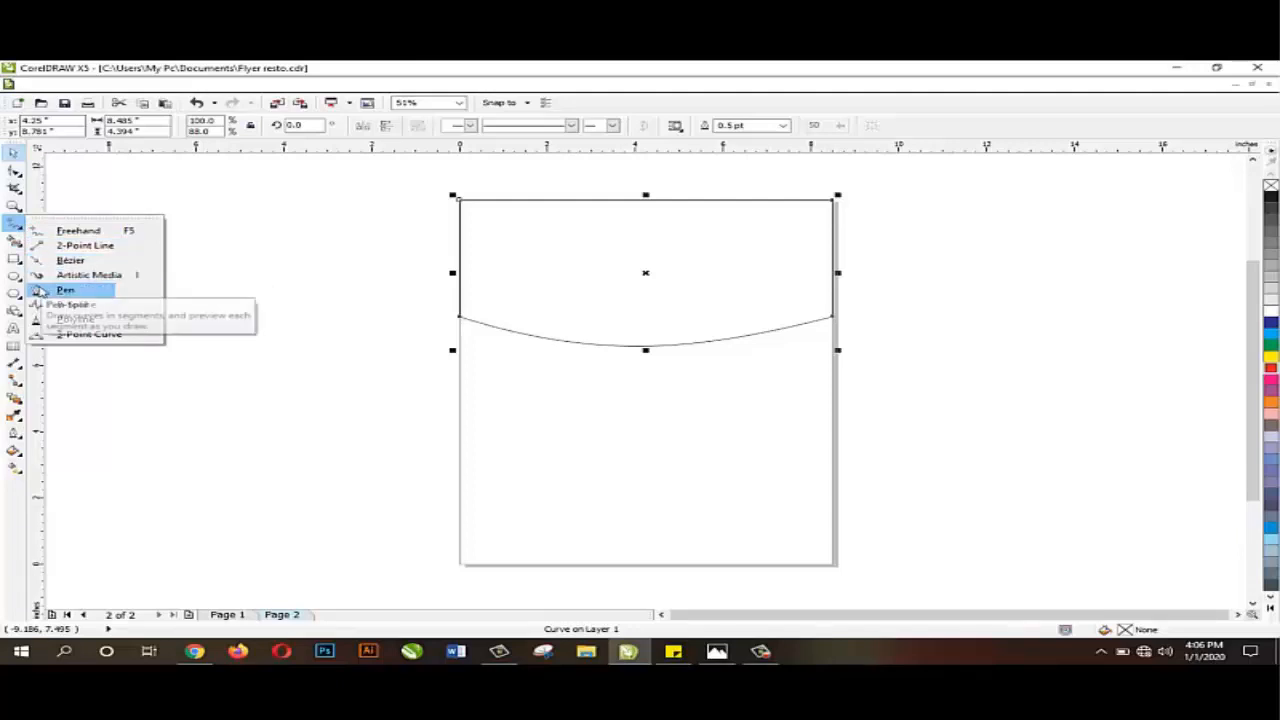
click(66, 290)
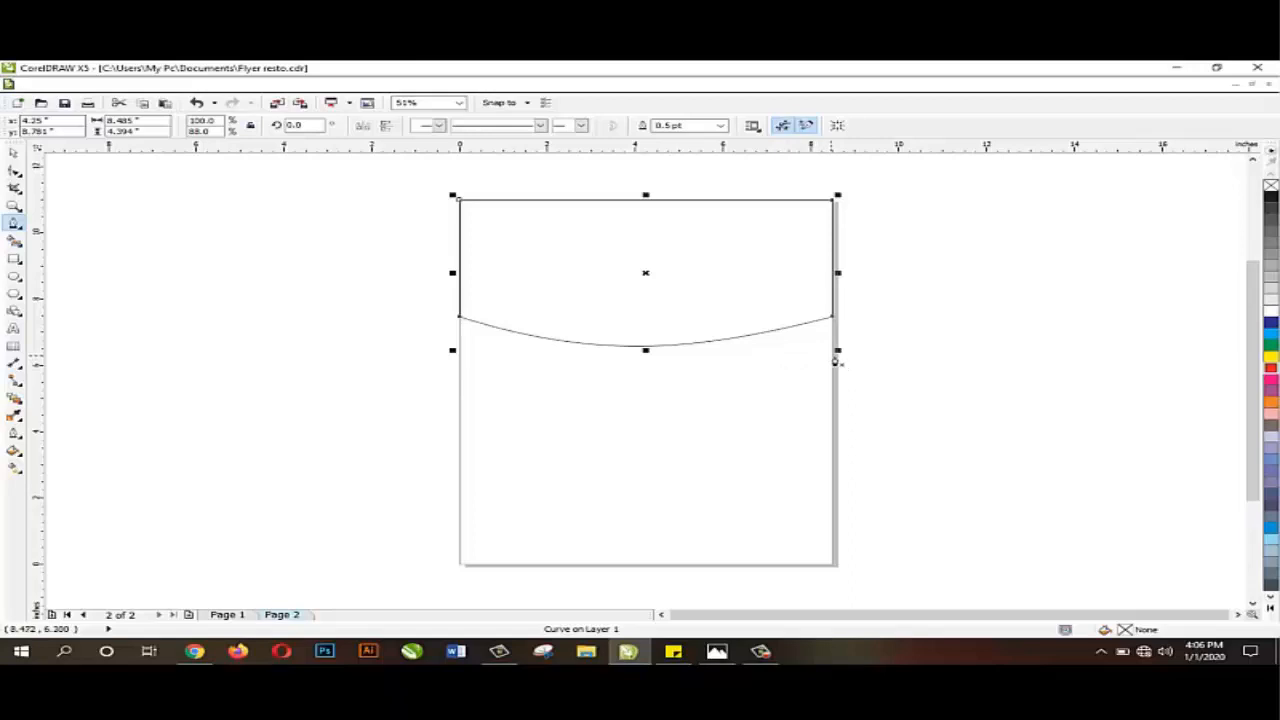
click(835, 355)
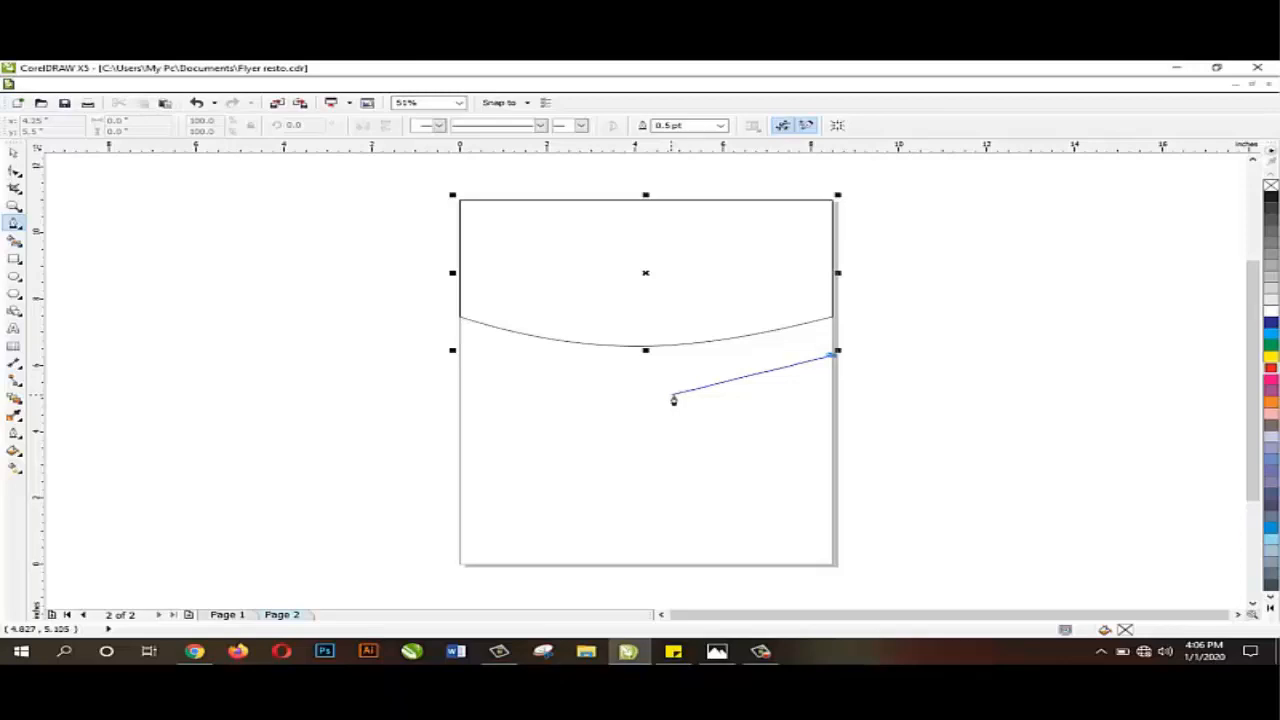
drag(672, 397, 597, 464)
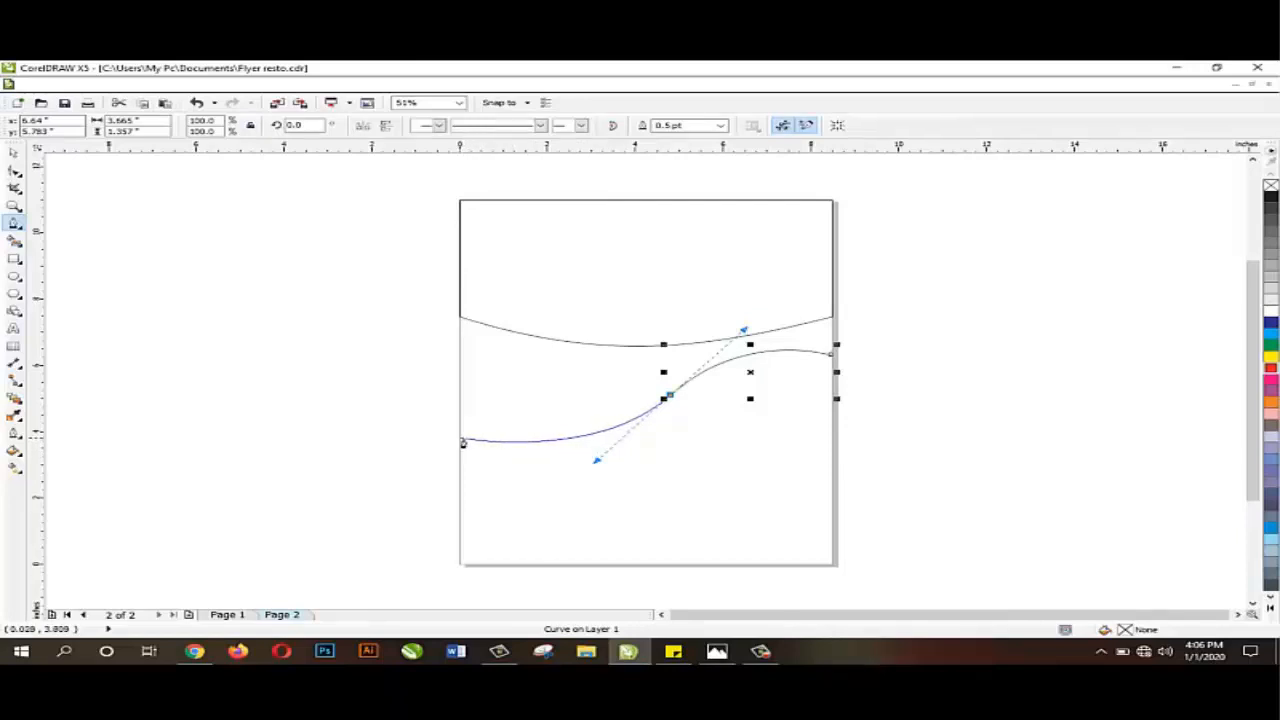
double_click(462, 442)
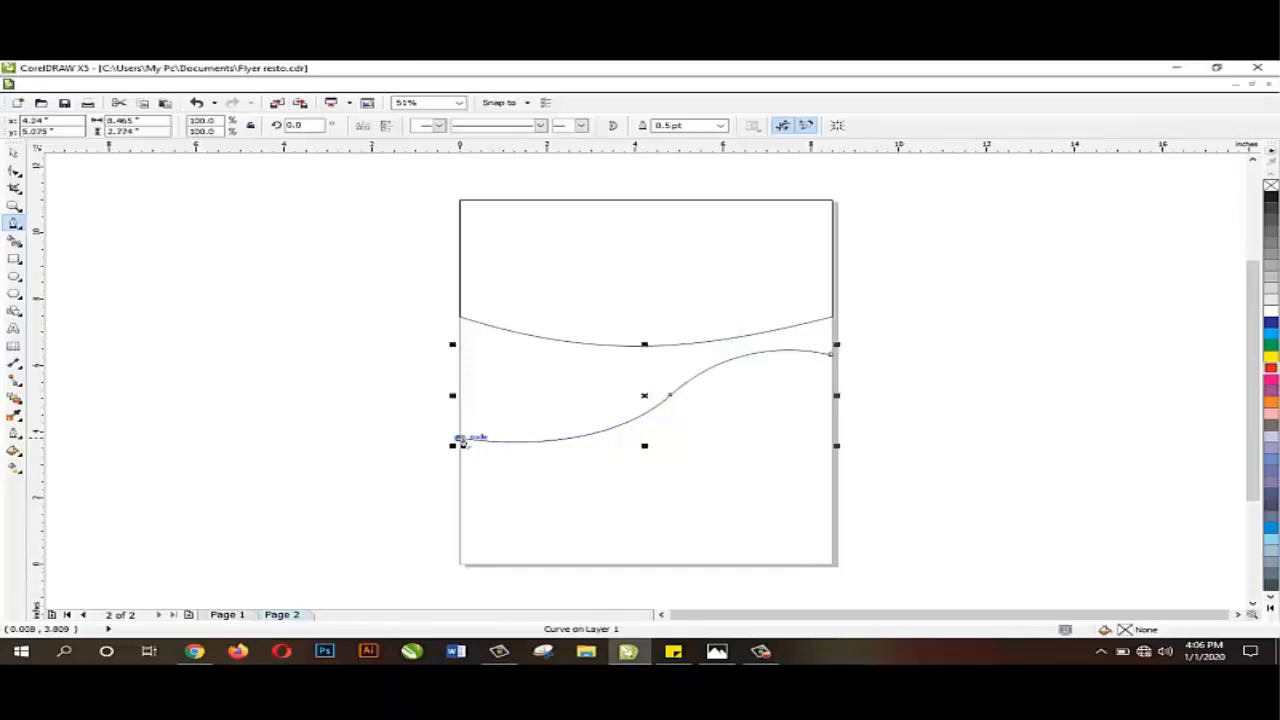
Extend the S-curve through both lower page corners and close it at its starting node, forming a wave shape about 6.46 inches high
click(461, 442)
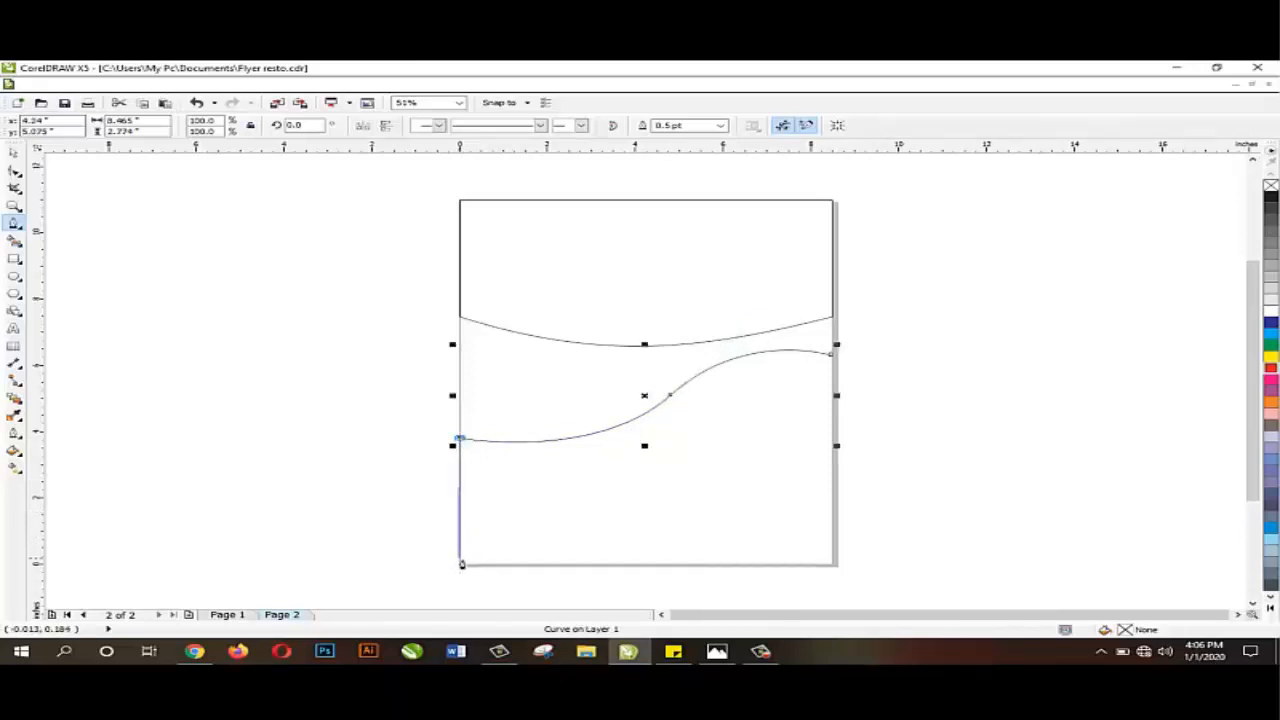
click(461, 566)
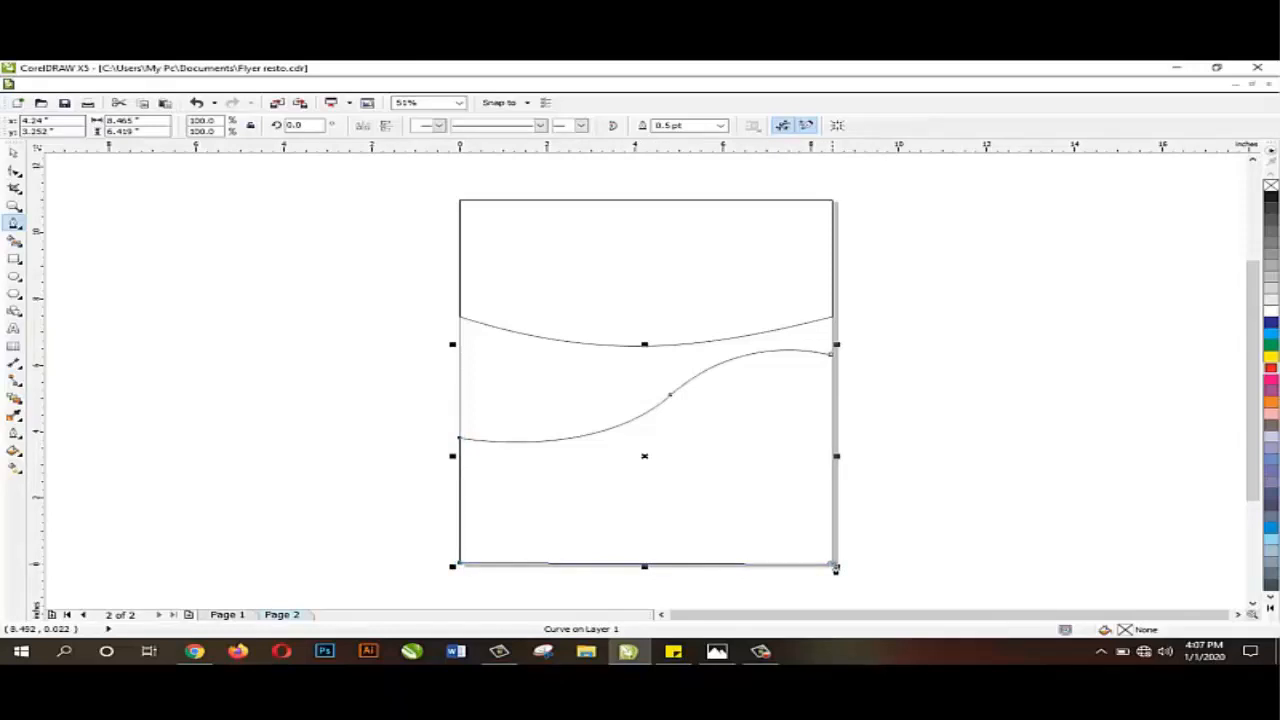
click(835, 566)
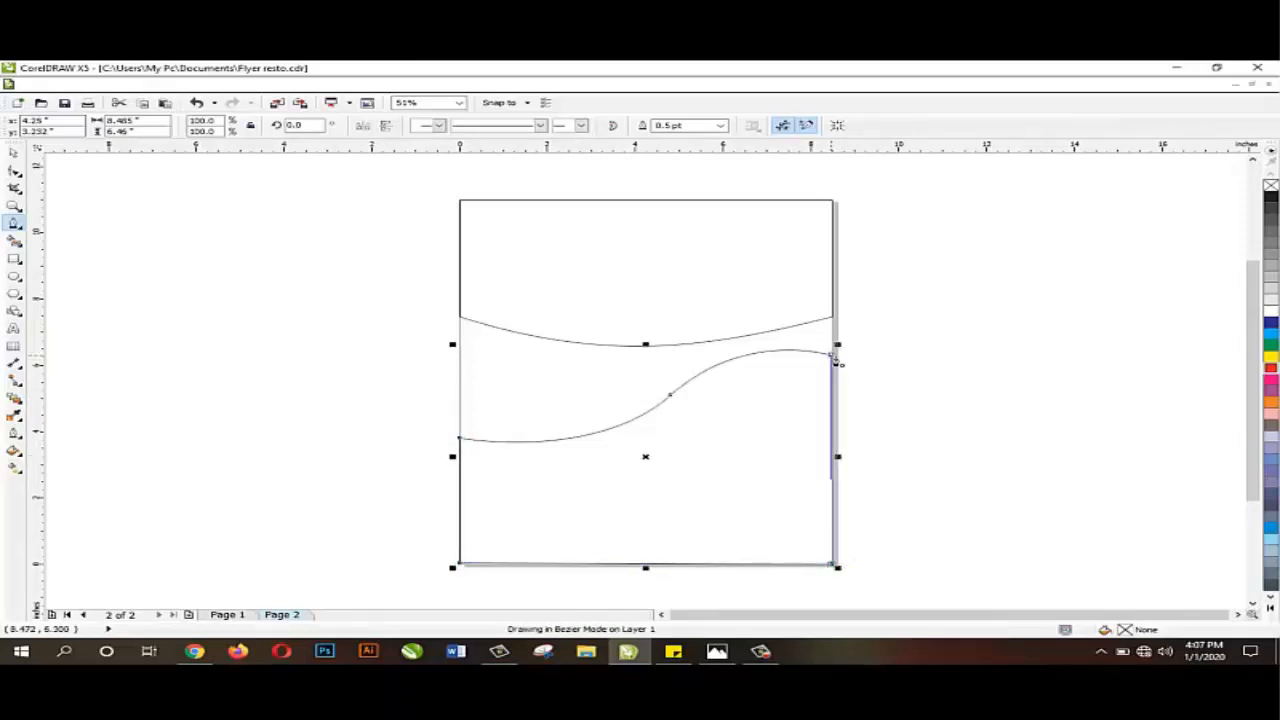
click(832, 354)
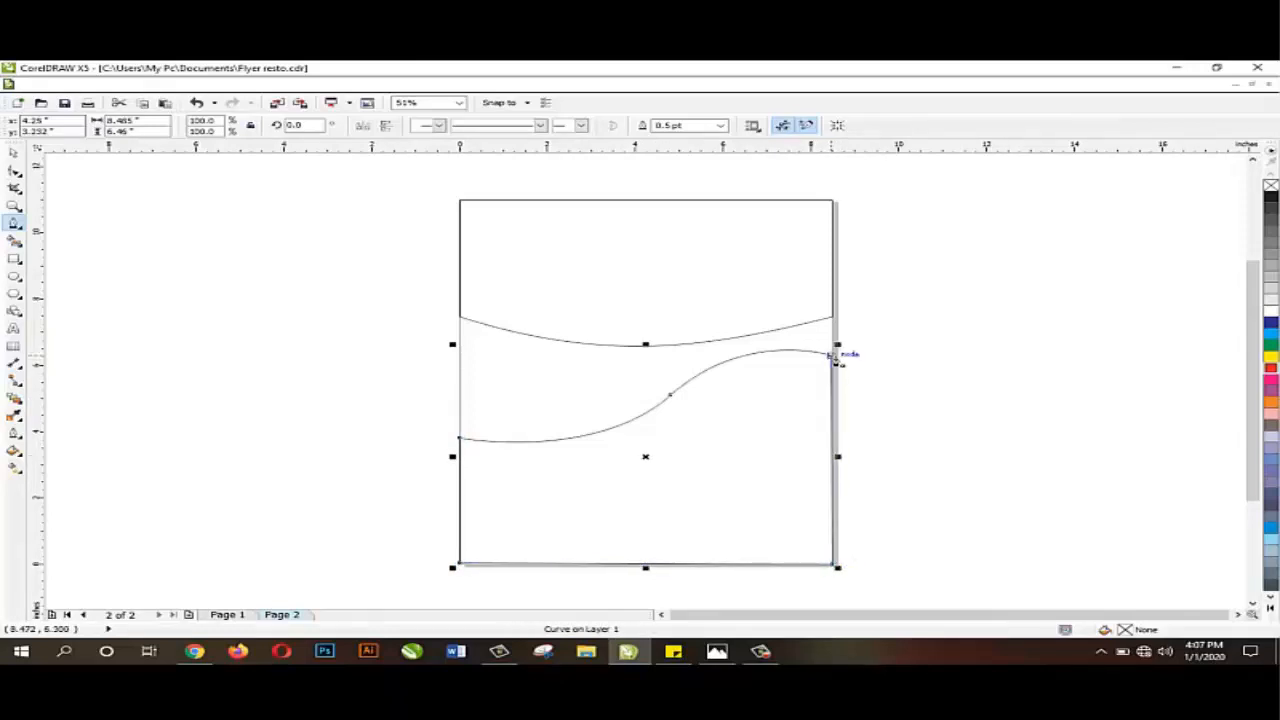
click(14, 153)
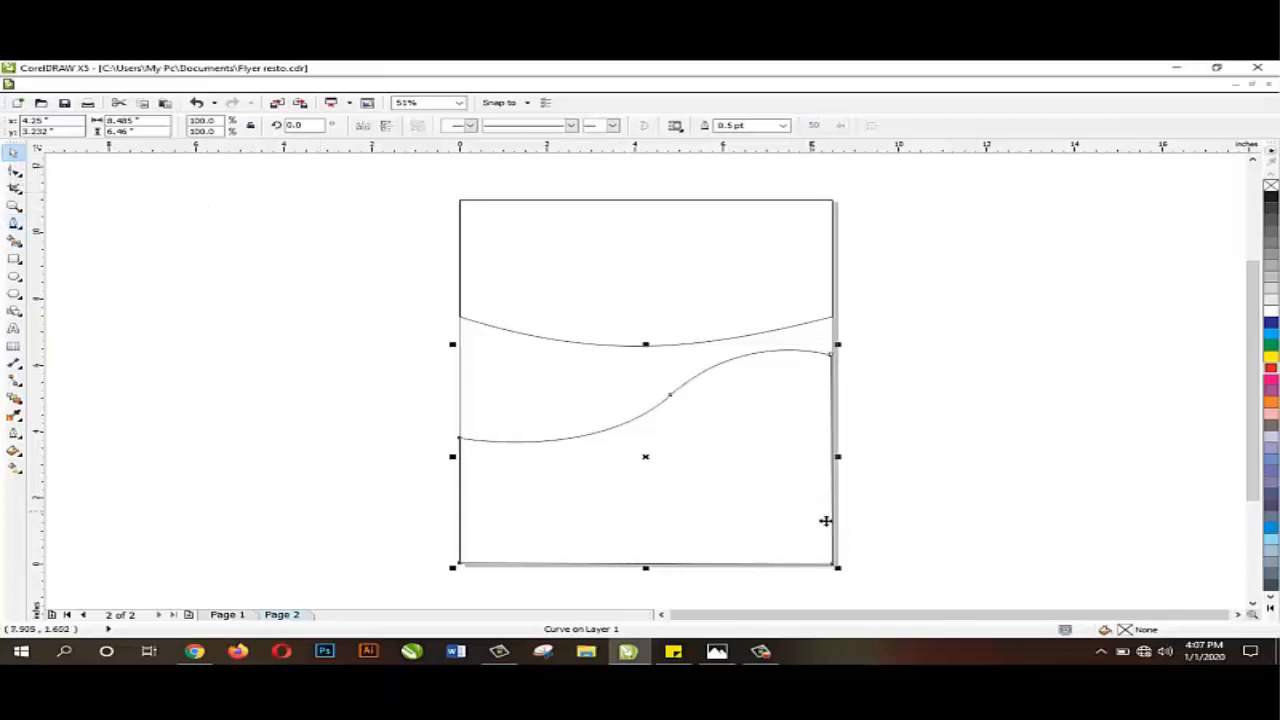
Fill the wave shape with cyan (C:100 M:0 Y:0 K:0) and remove its outline
click(1057, 457)
click(813, 467)
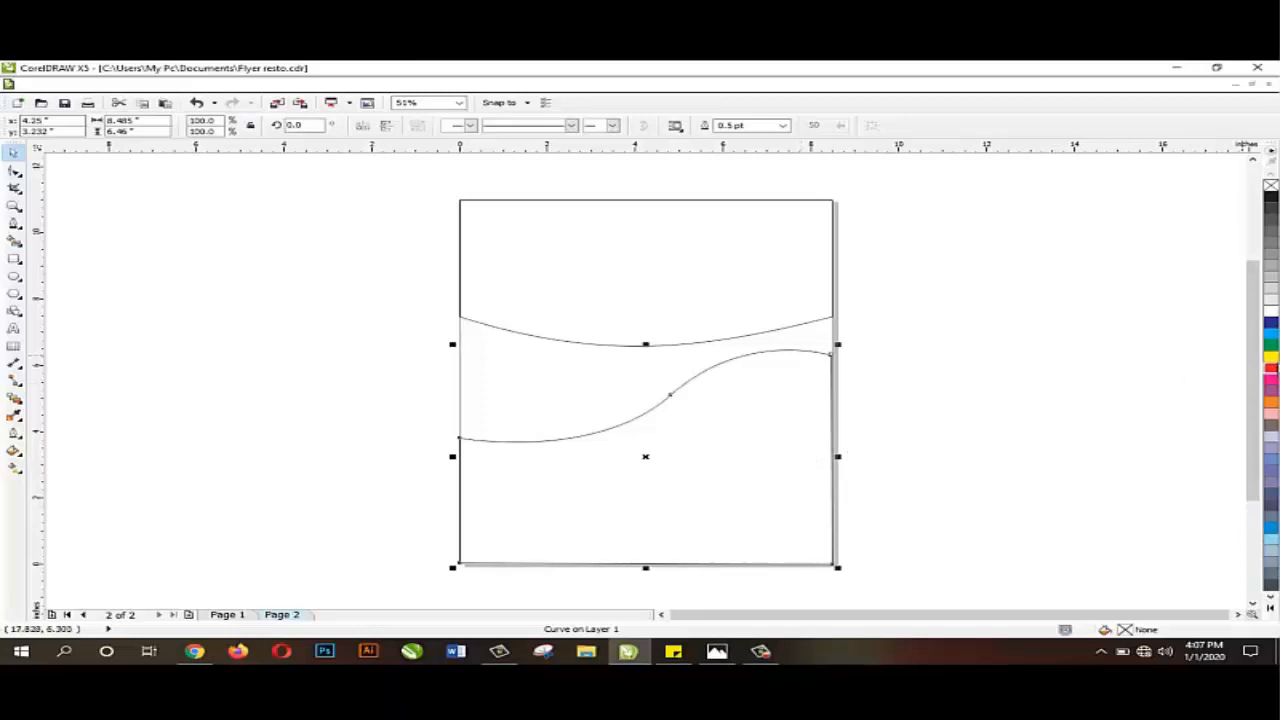
click(1272, 336)
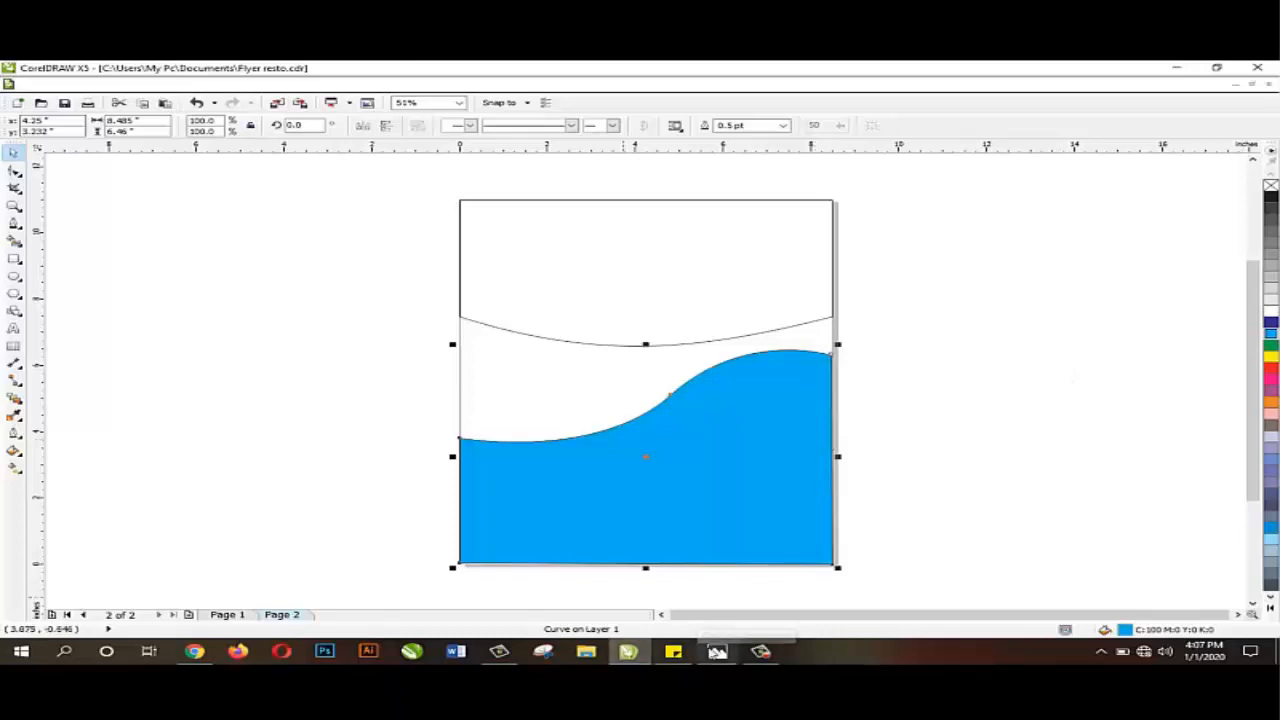
click(717, 651)
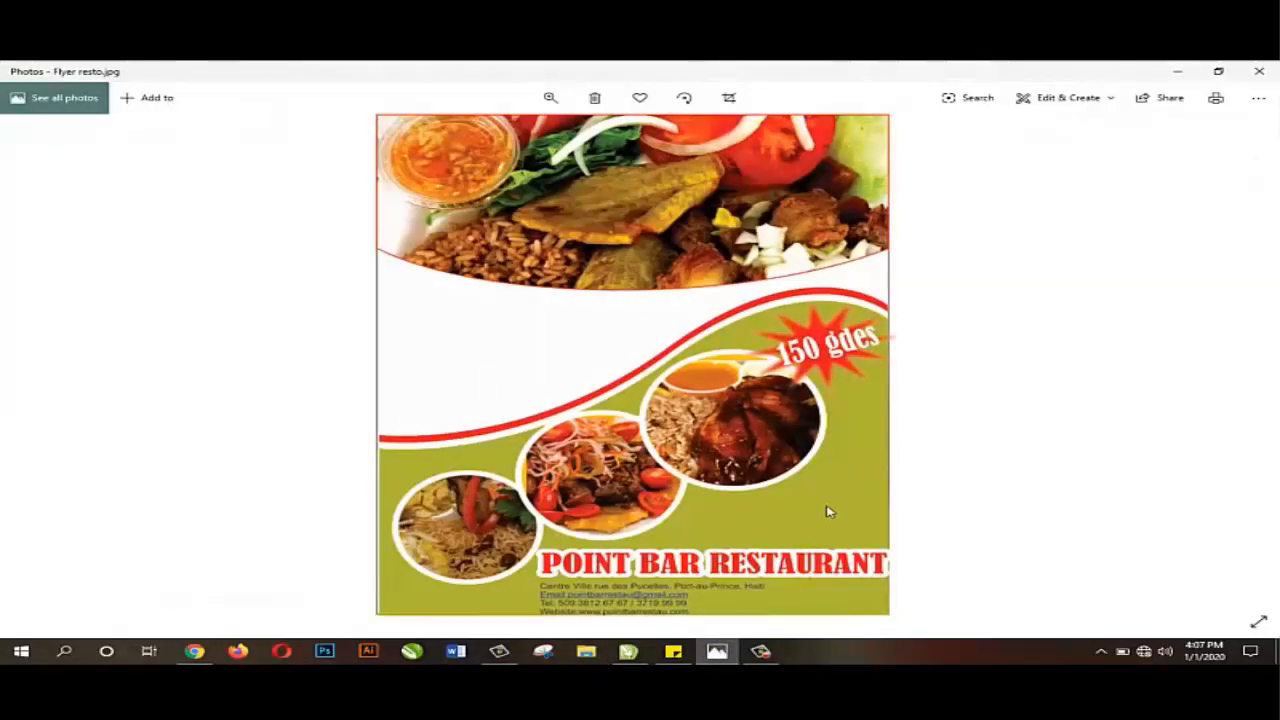
click(716, 651)
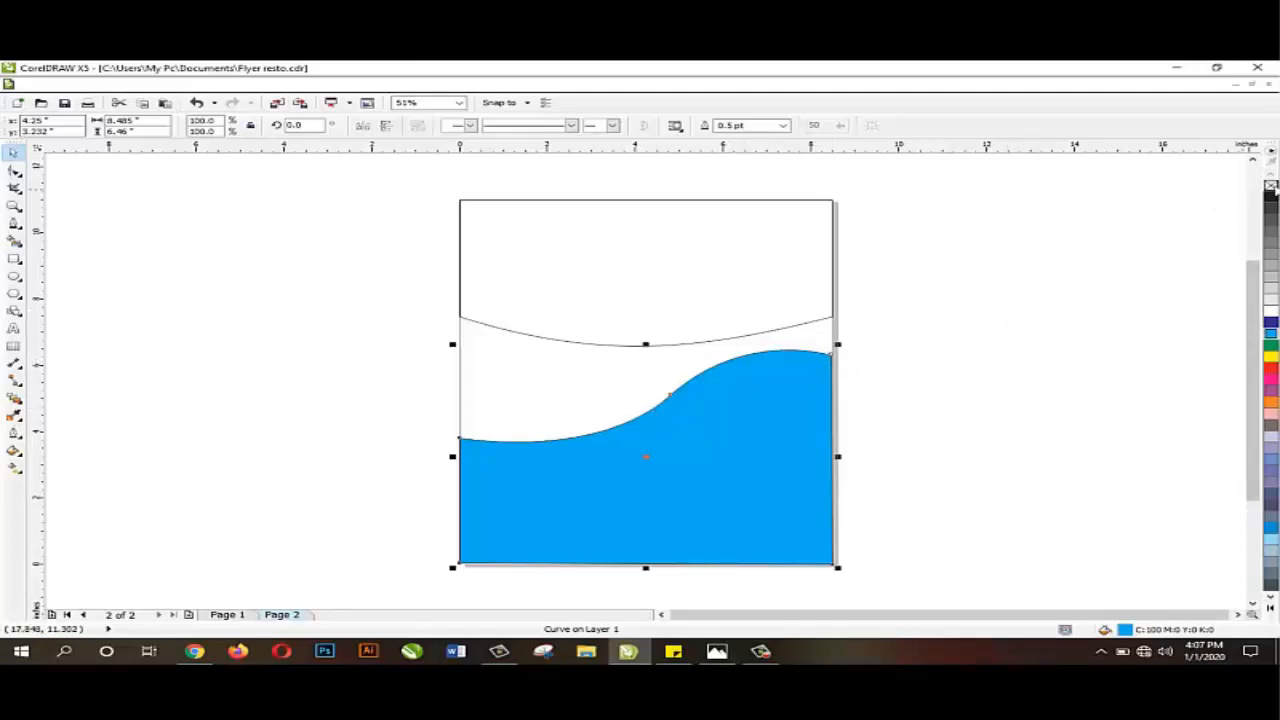
right_click(1271, 187)
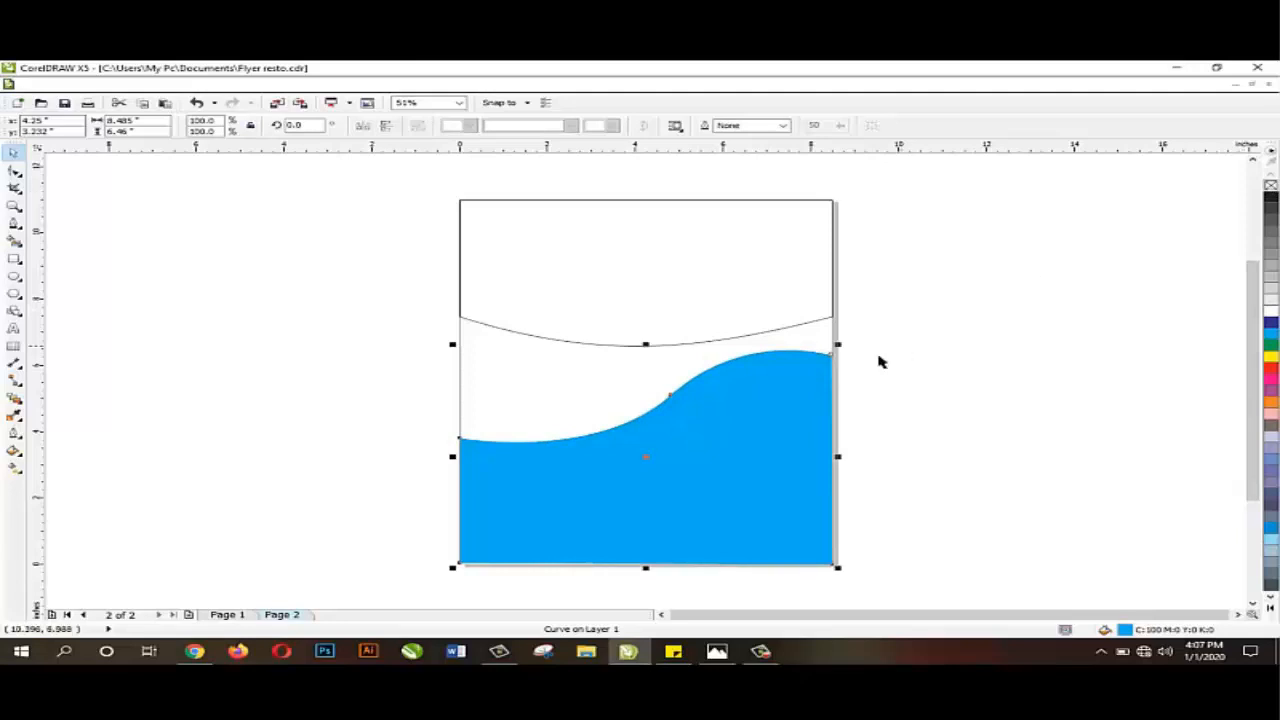
Duplicate the cyan wave, checking the reference flyer, shift the copy up about 0.12 inches and fill it blue (C:100 M:100 Y:0 K:0)
click(414, 421)
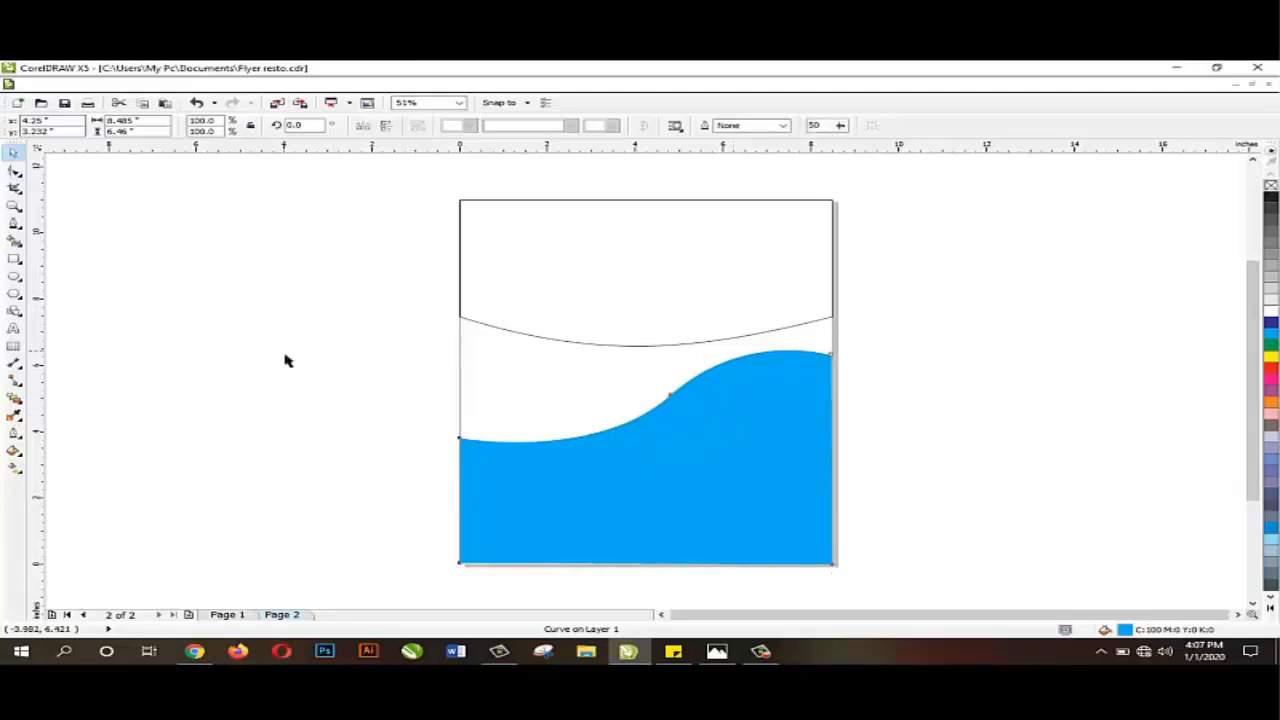
click(735, 442)
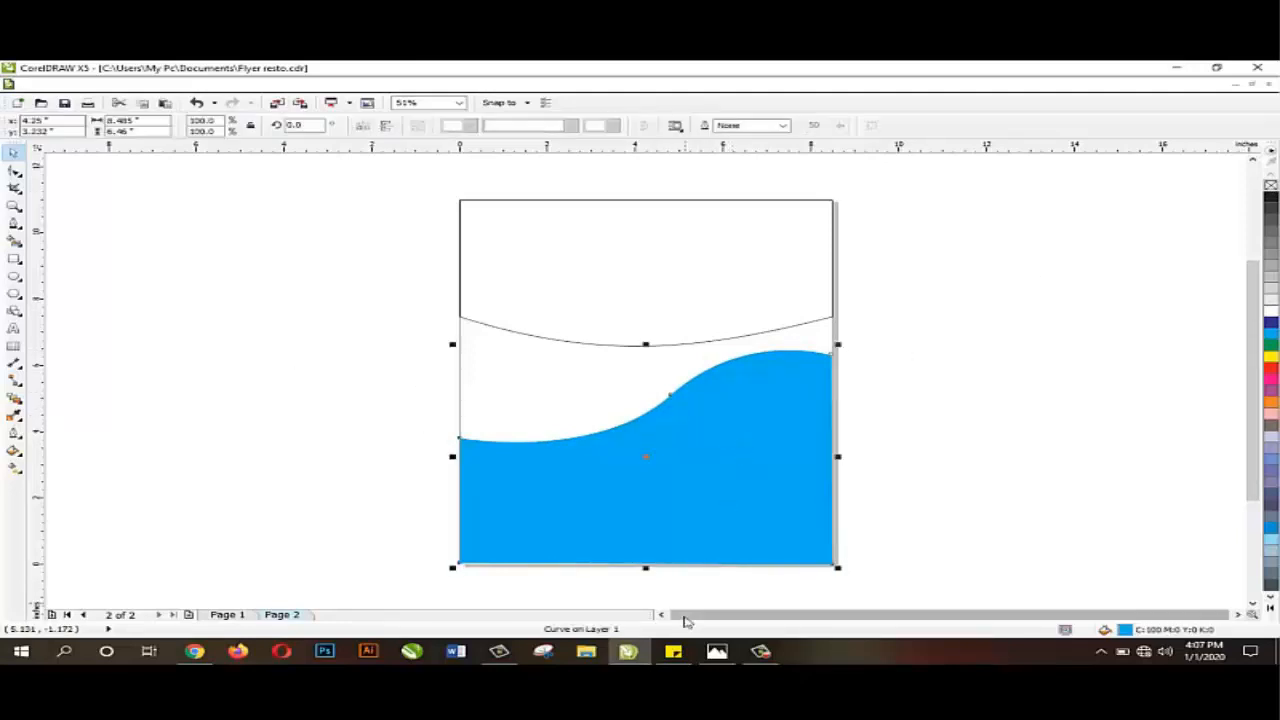
click(718, 651)
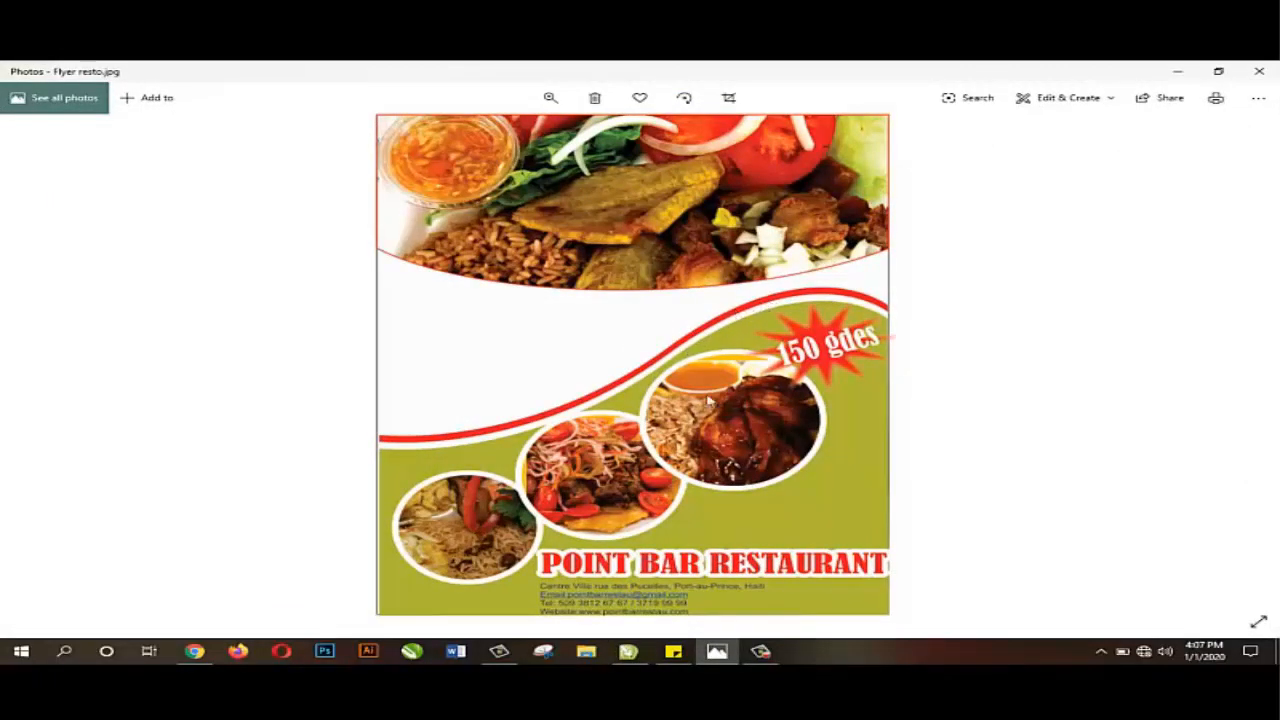
click(628, 651)
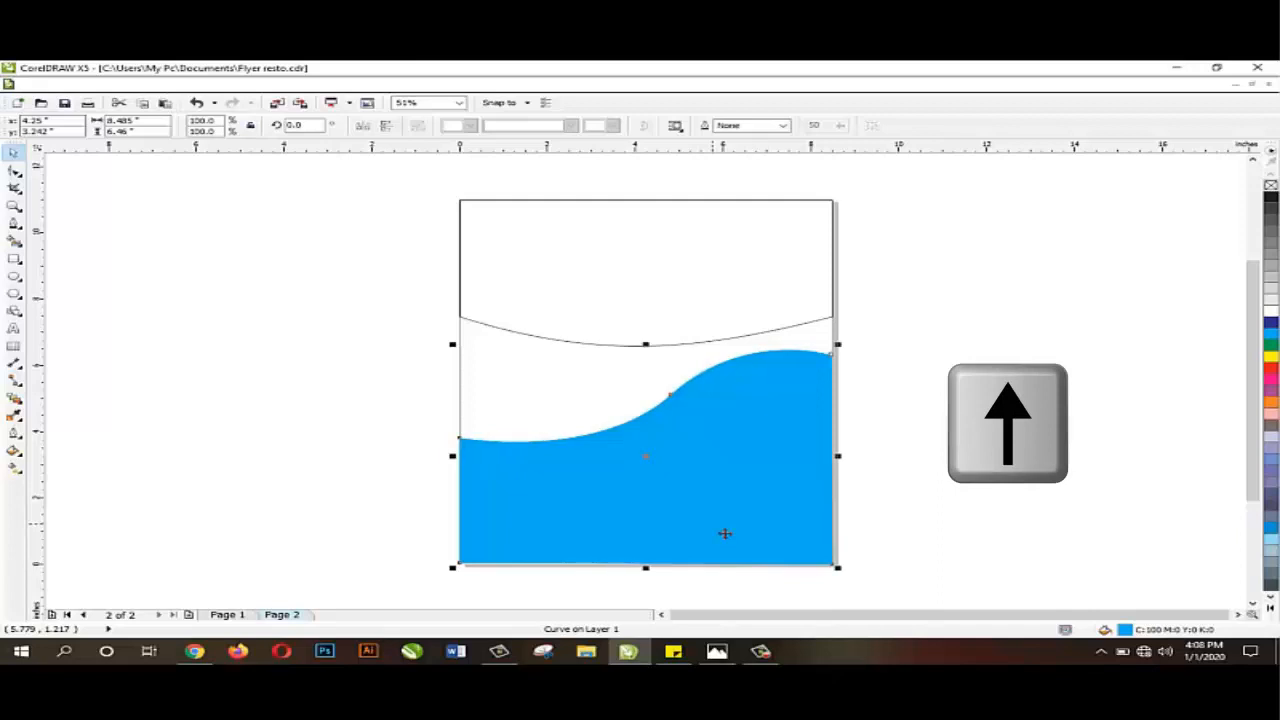
key(Up)
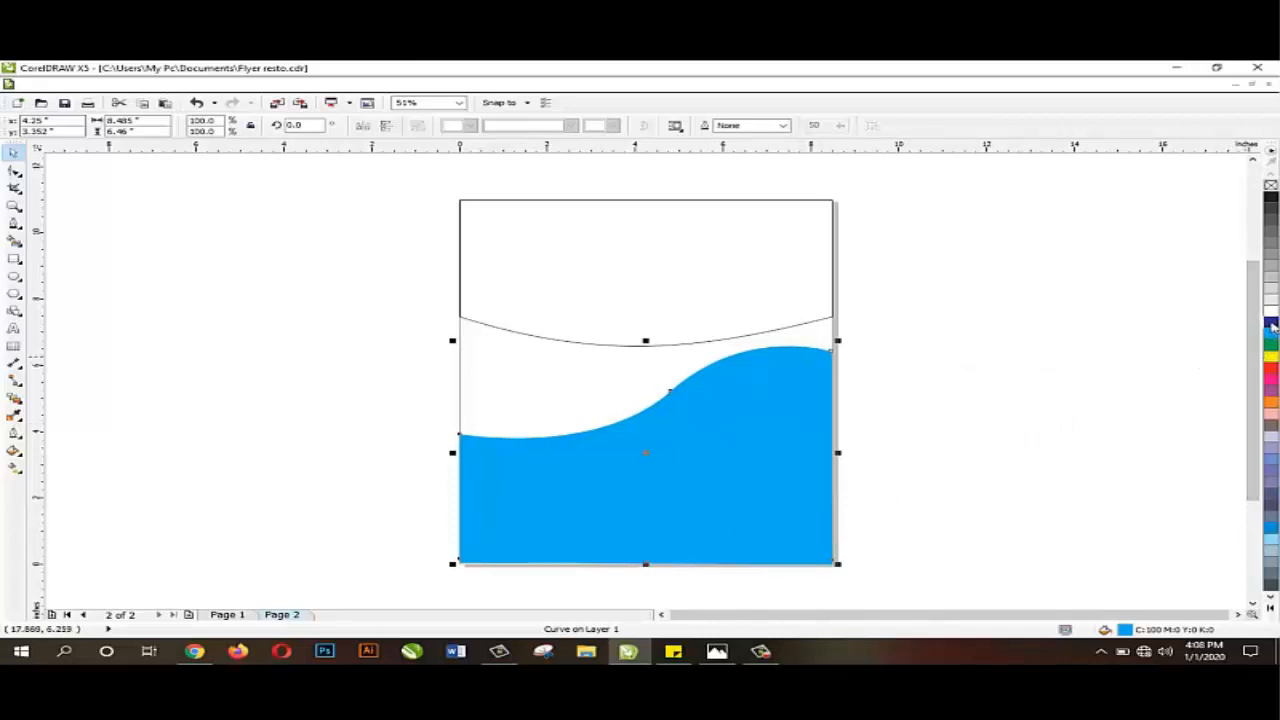
click(1271, 323)
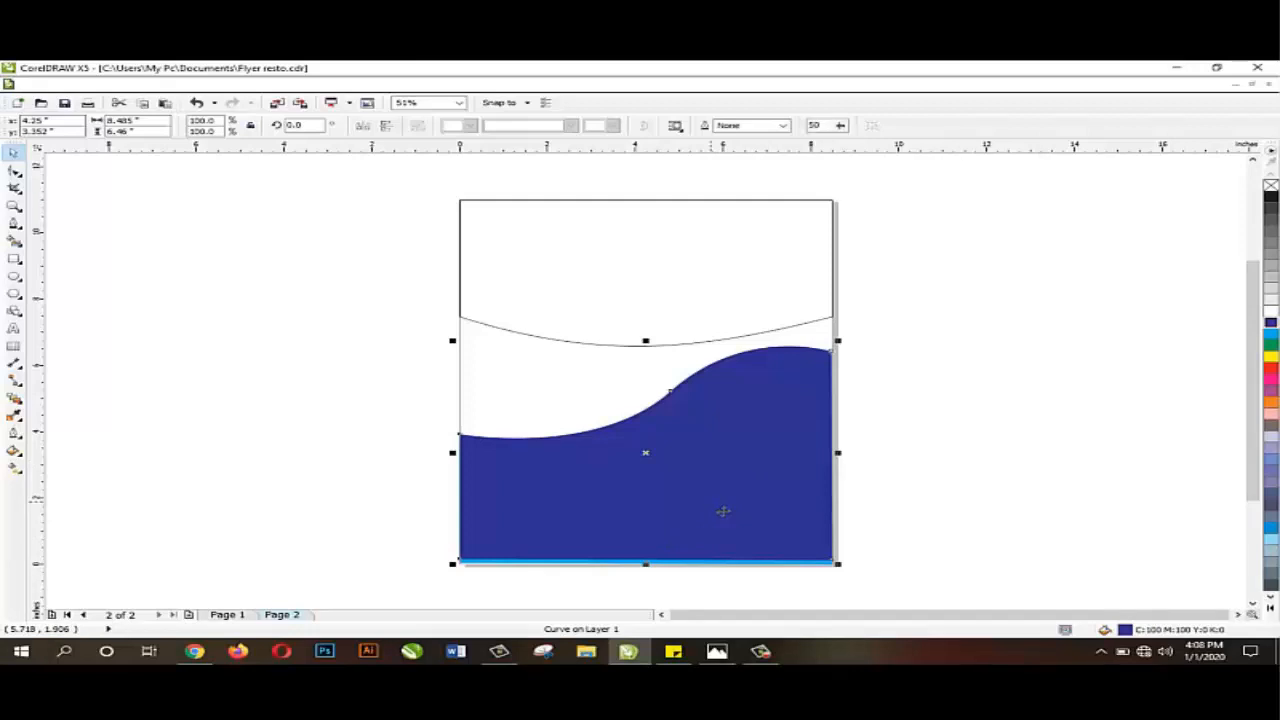
Send the blue wave to the back of the page so it edges the cyan wave
right_click(713, 508)
mouse_move(889, 364)
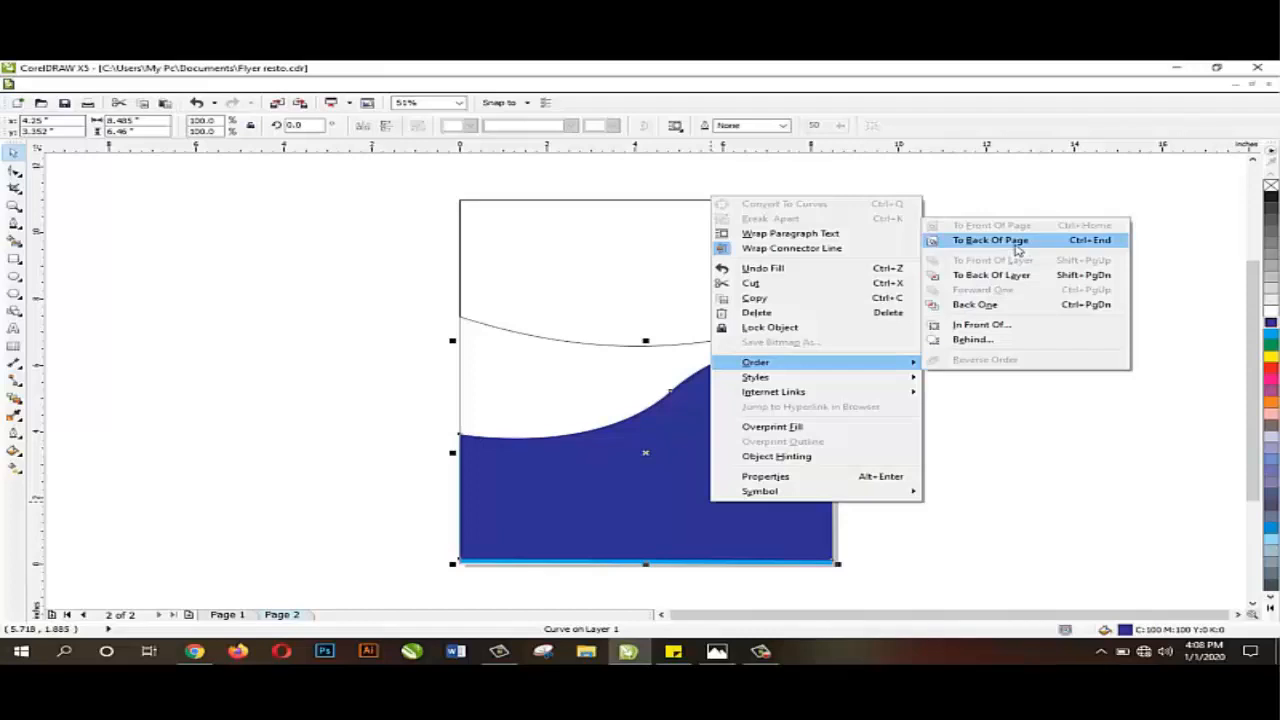
click(1017, 247)
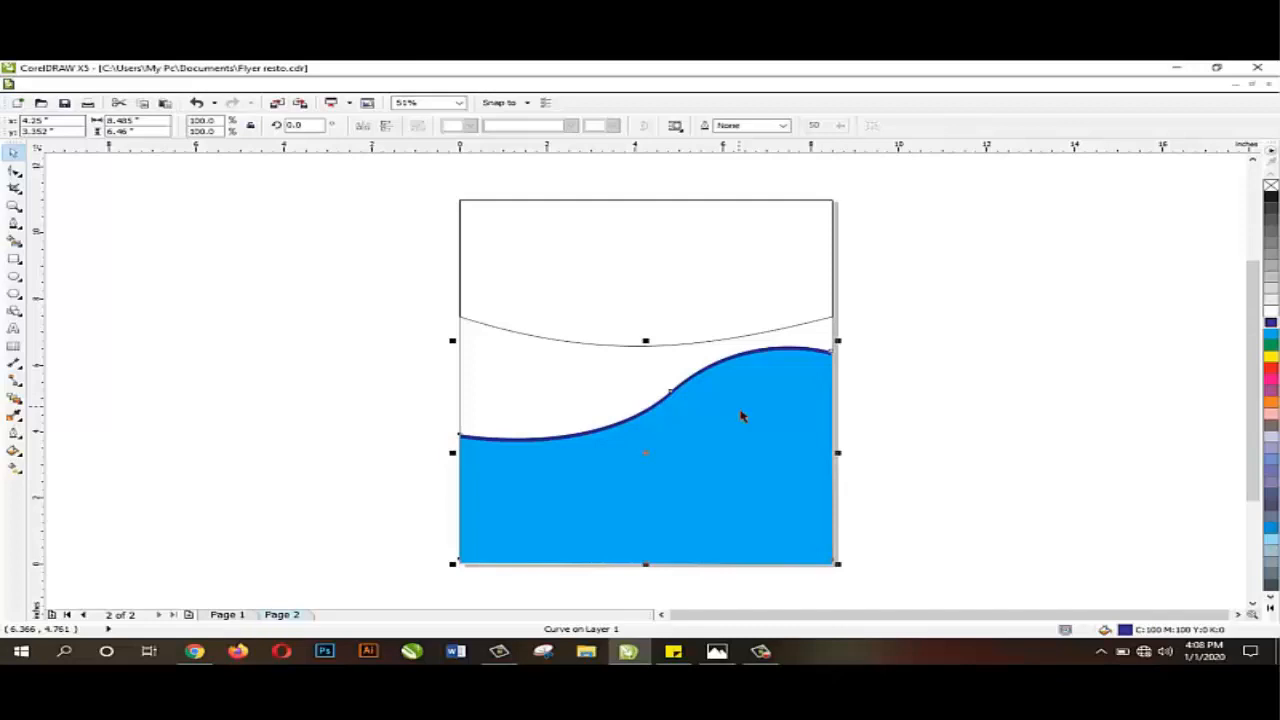
Duplicate the blue wave in front, raise the copy about 0.11 inches, and fill it red (C:0 M:100 Y:100 K:0)
key(shift+Page_Up)
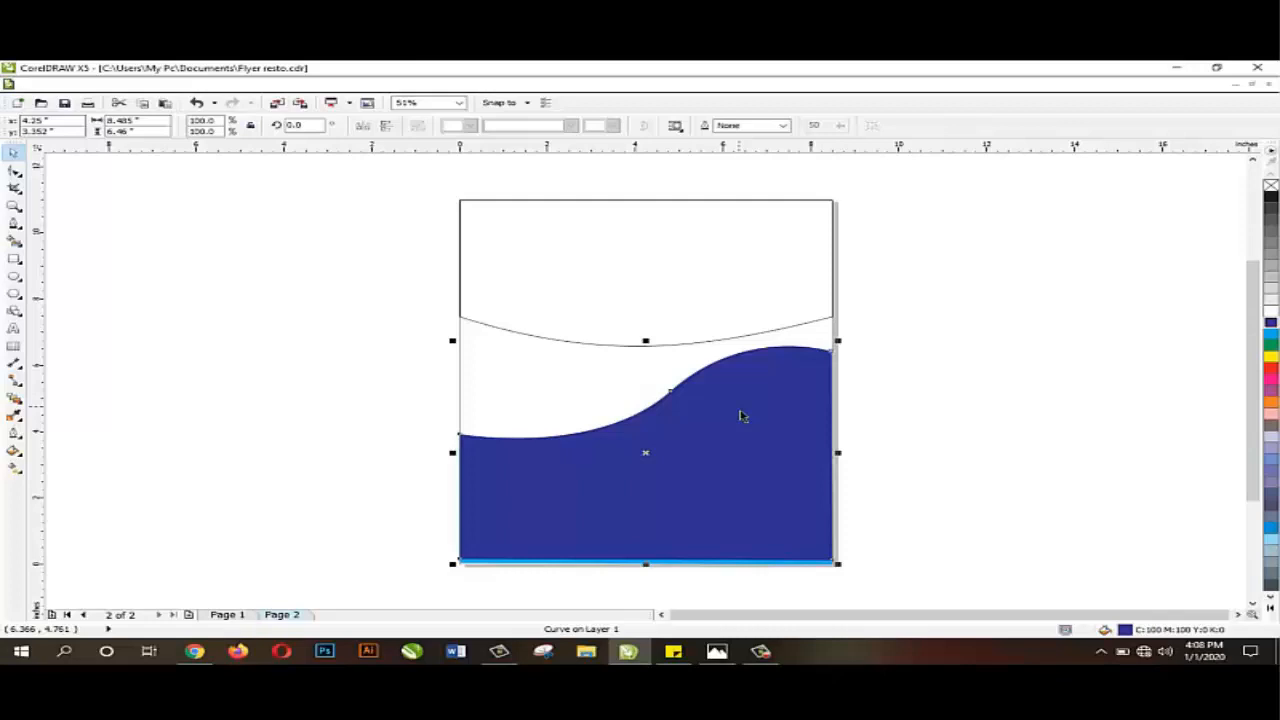
key(Up)
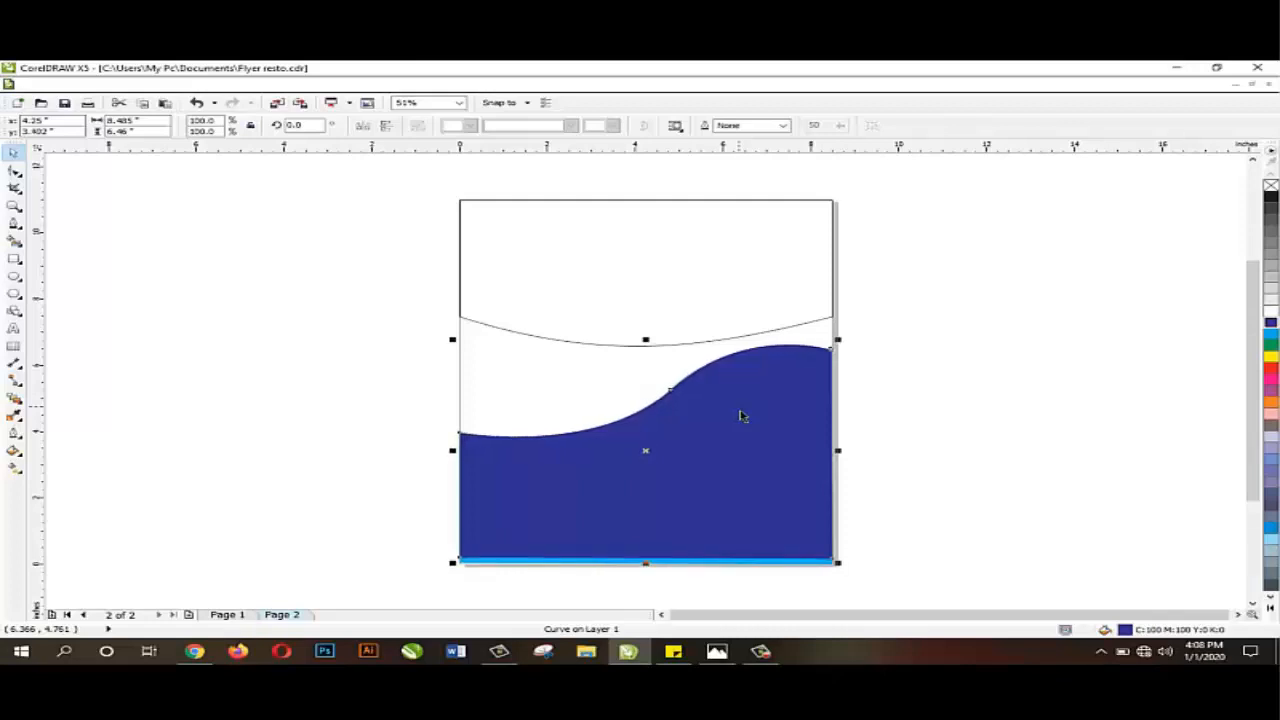
key(Up)
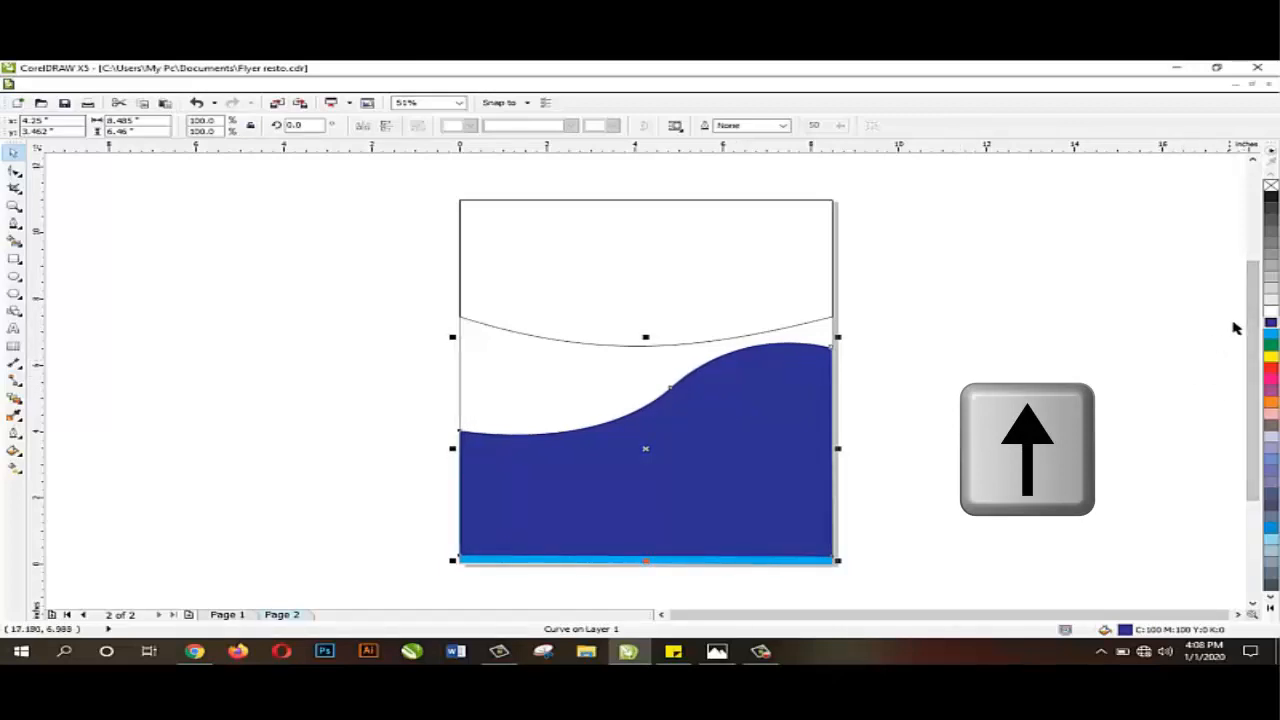
click(1271, 368)
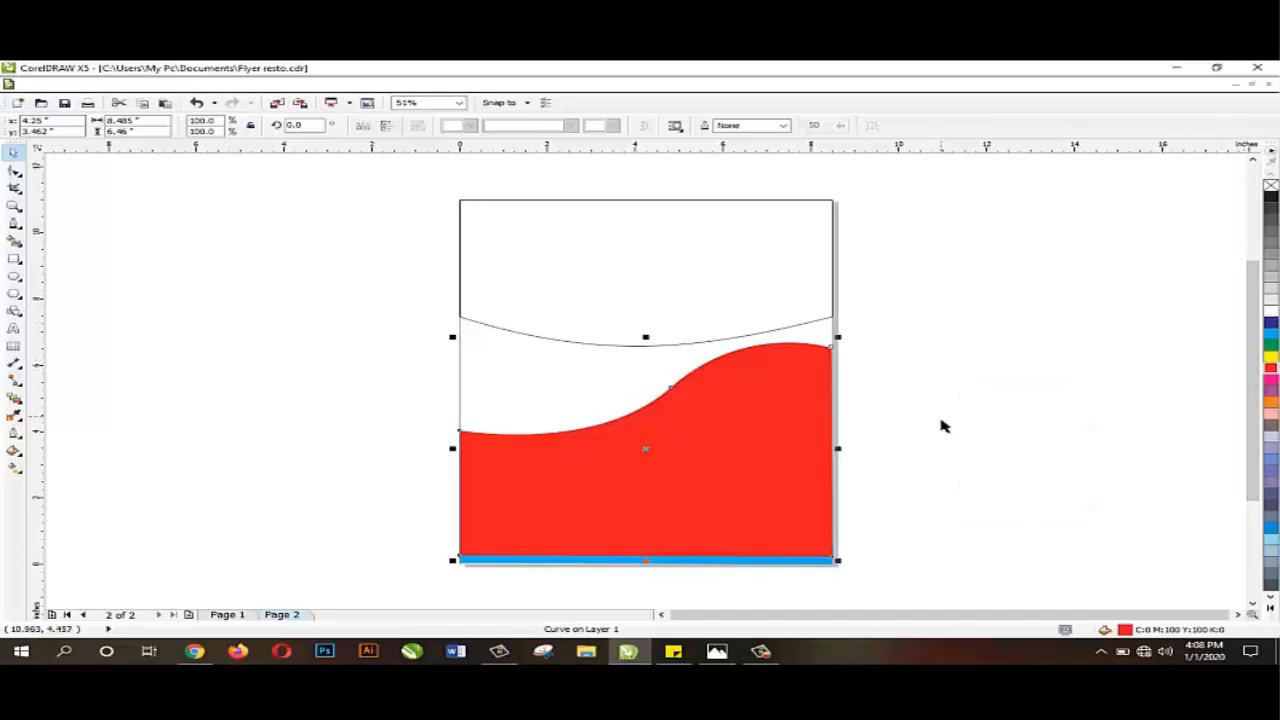
Send the red wave to the back of the page behind the blue and cyan waves, and deselect it
click(748, 451)
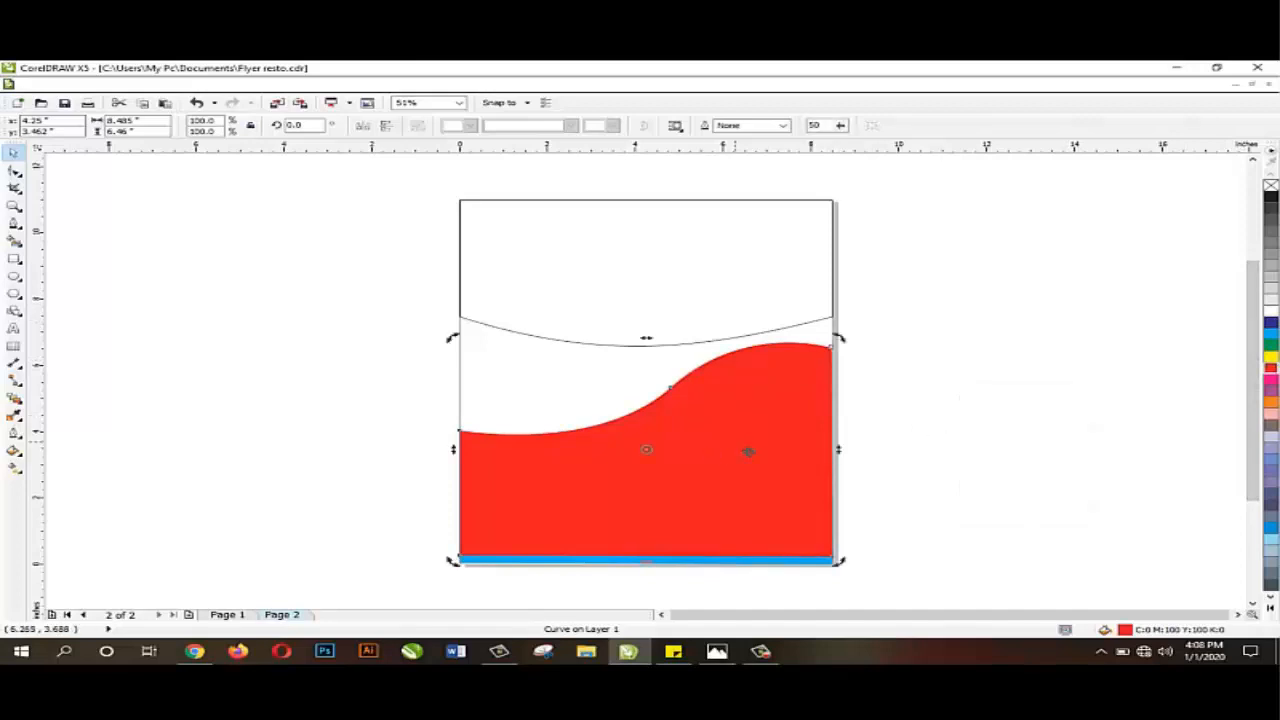
right_click(737, 444)
mouse_move(925, 310)
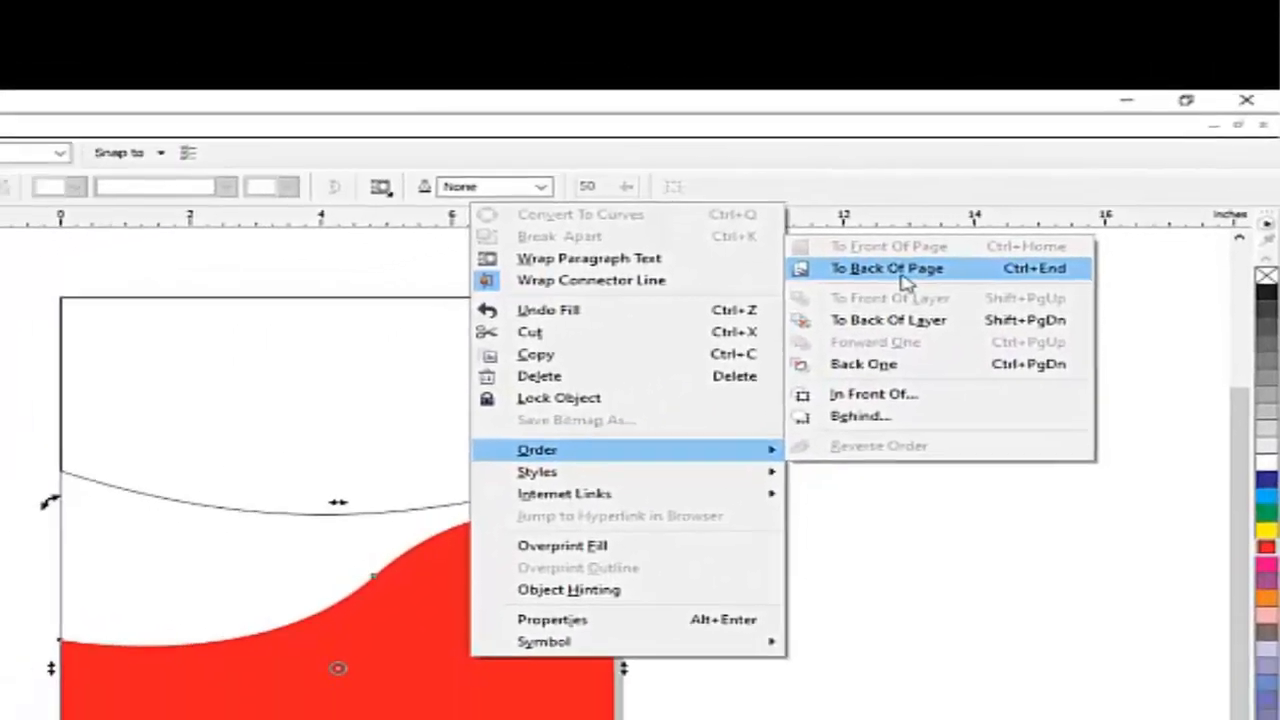
click(848, 296)
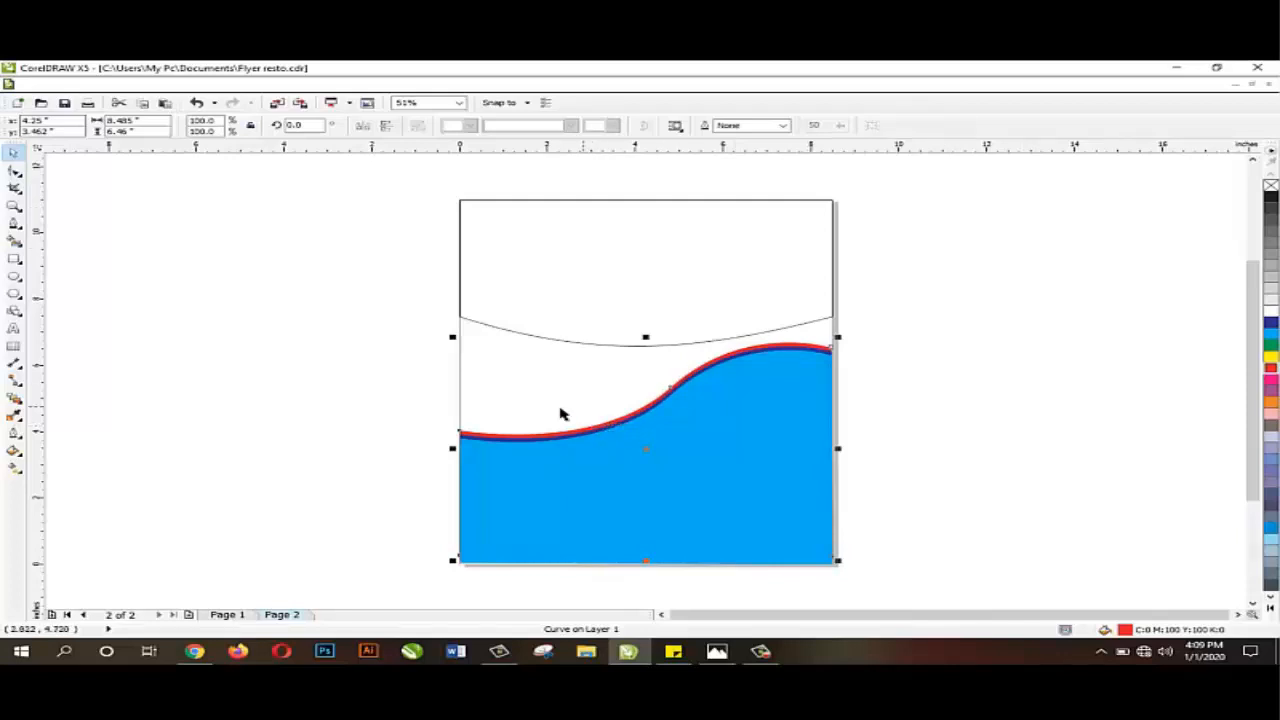
click(360, 401)
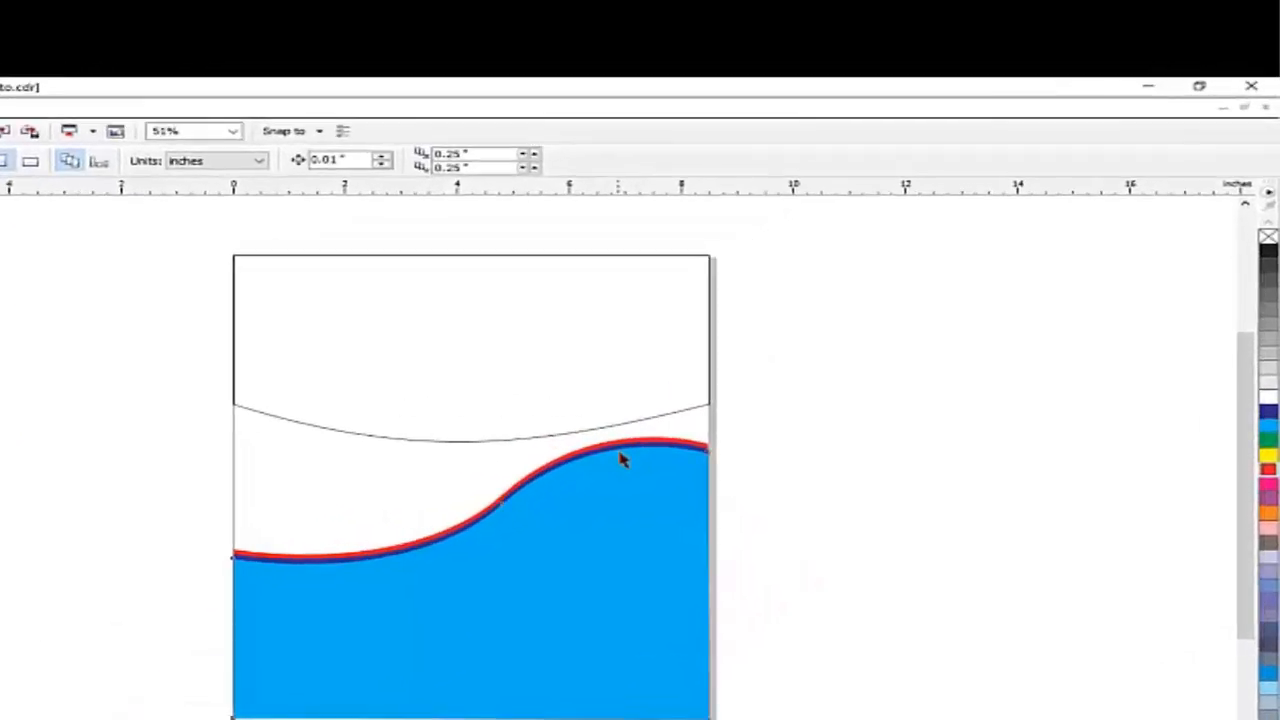
click(621, 459)
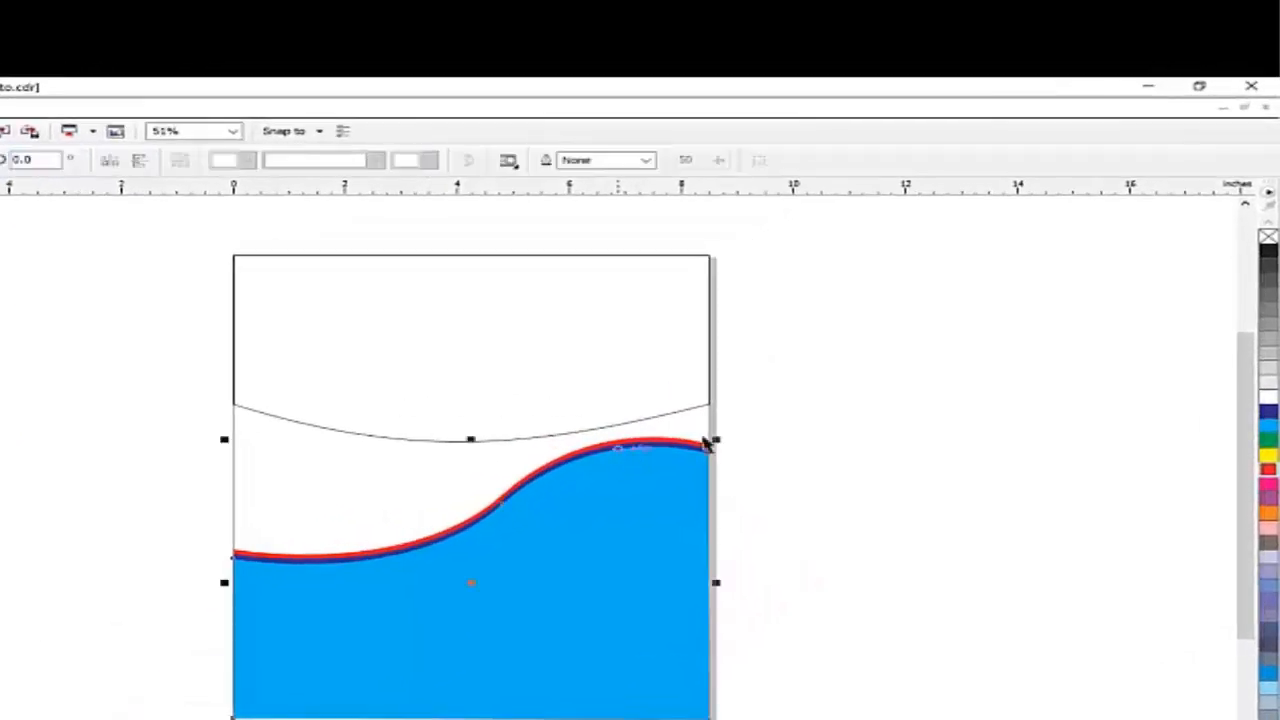
click(1265, 400)
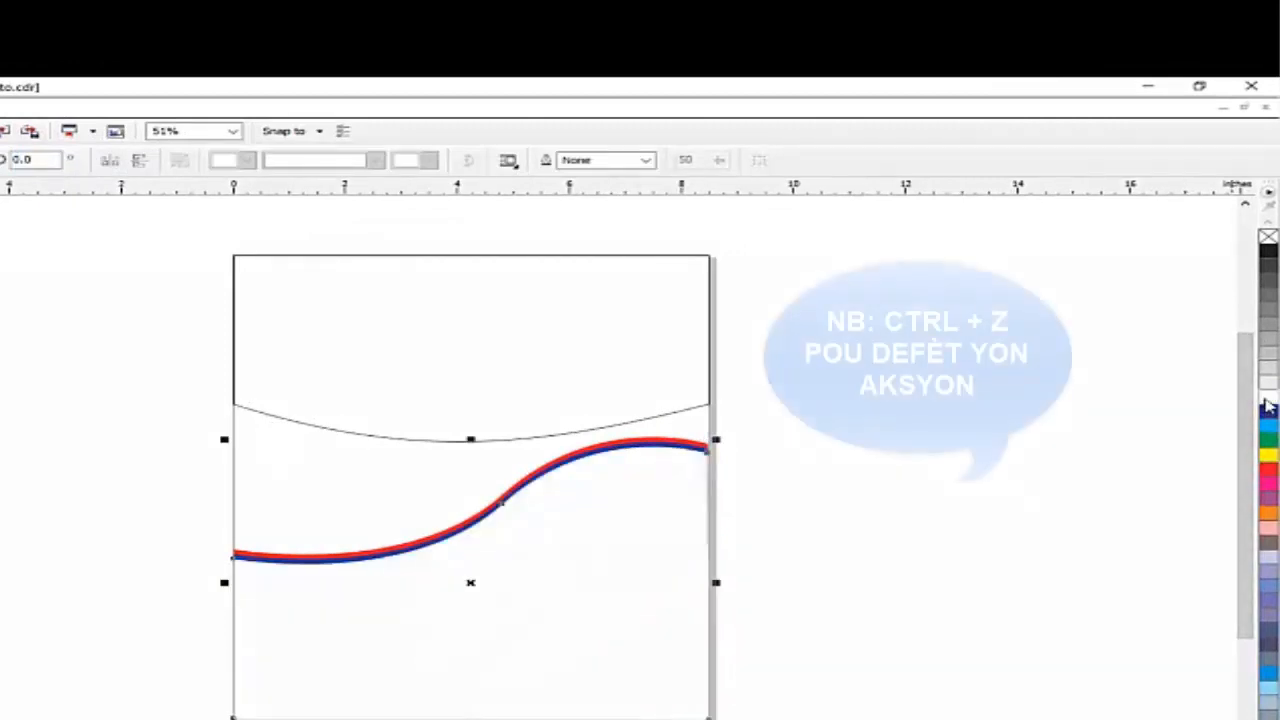
key(ctrl+z)
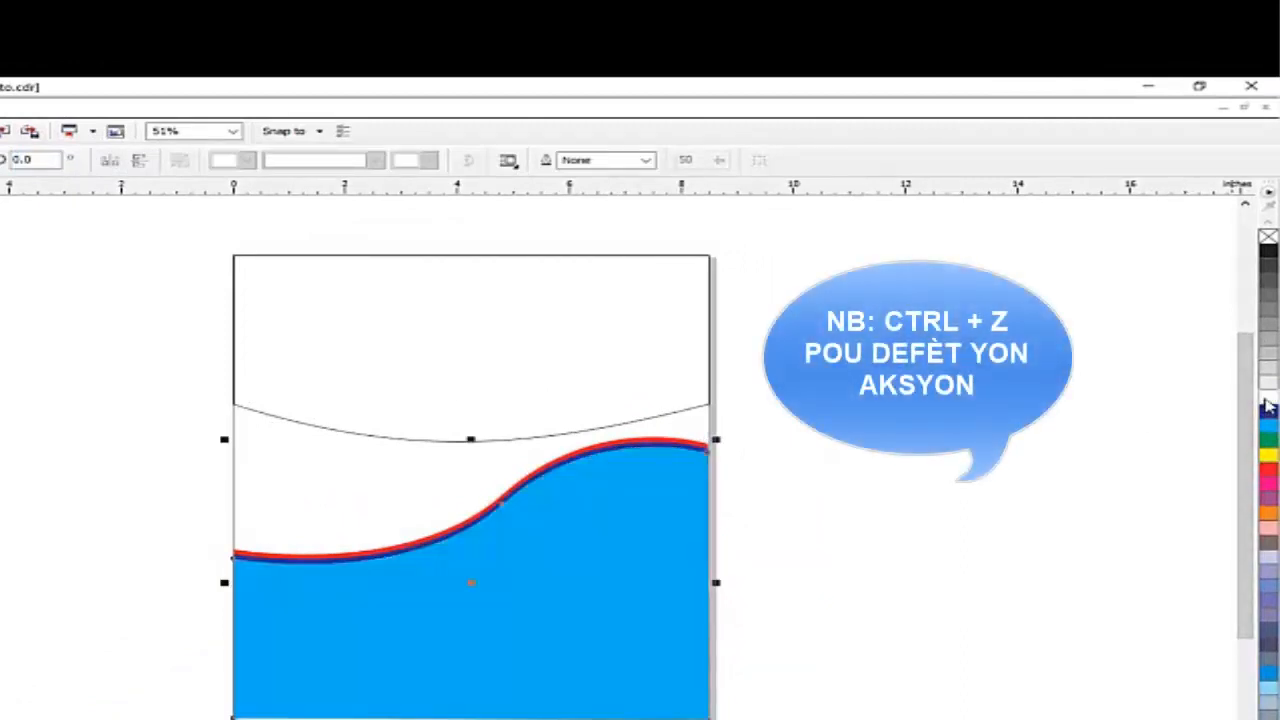
Fill the blue wave between the red and cyan ones with white, and compare the layout with the reference flyer
click(630, 452)
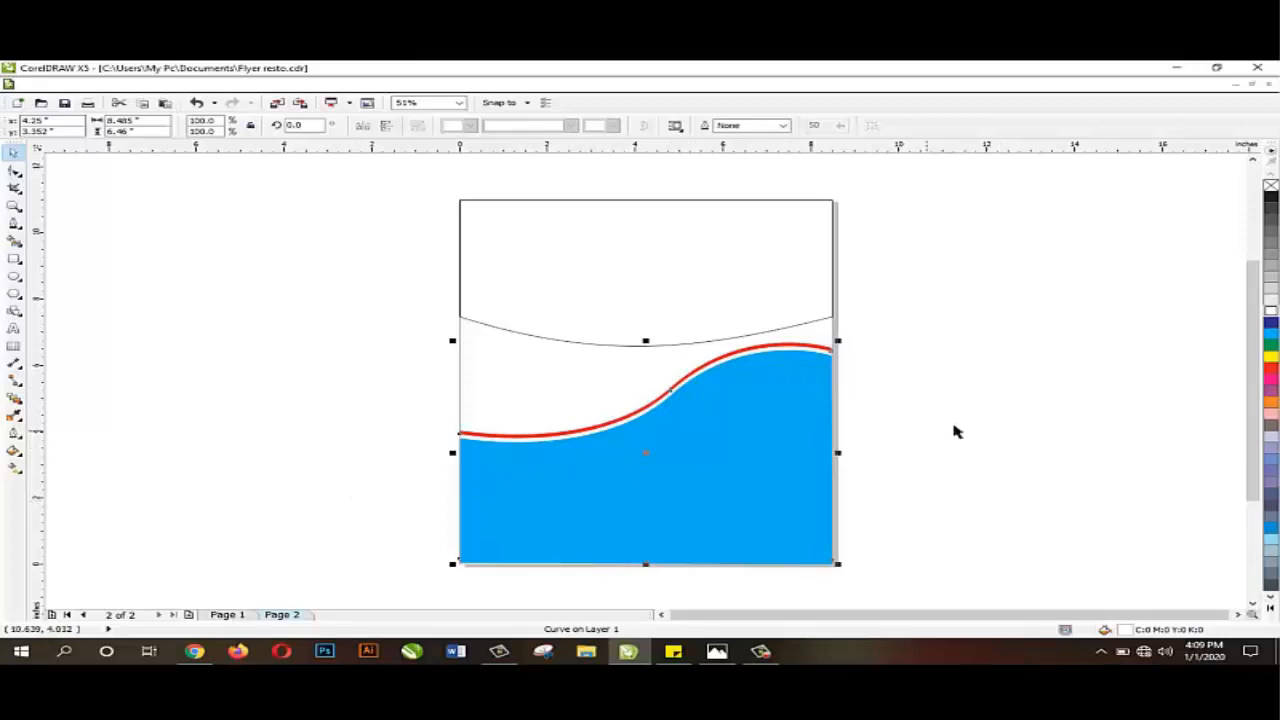
click(1104, 386)
click(793, 449)
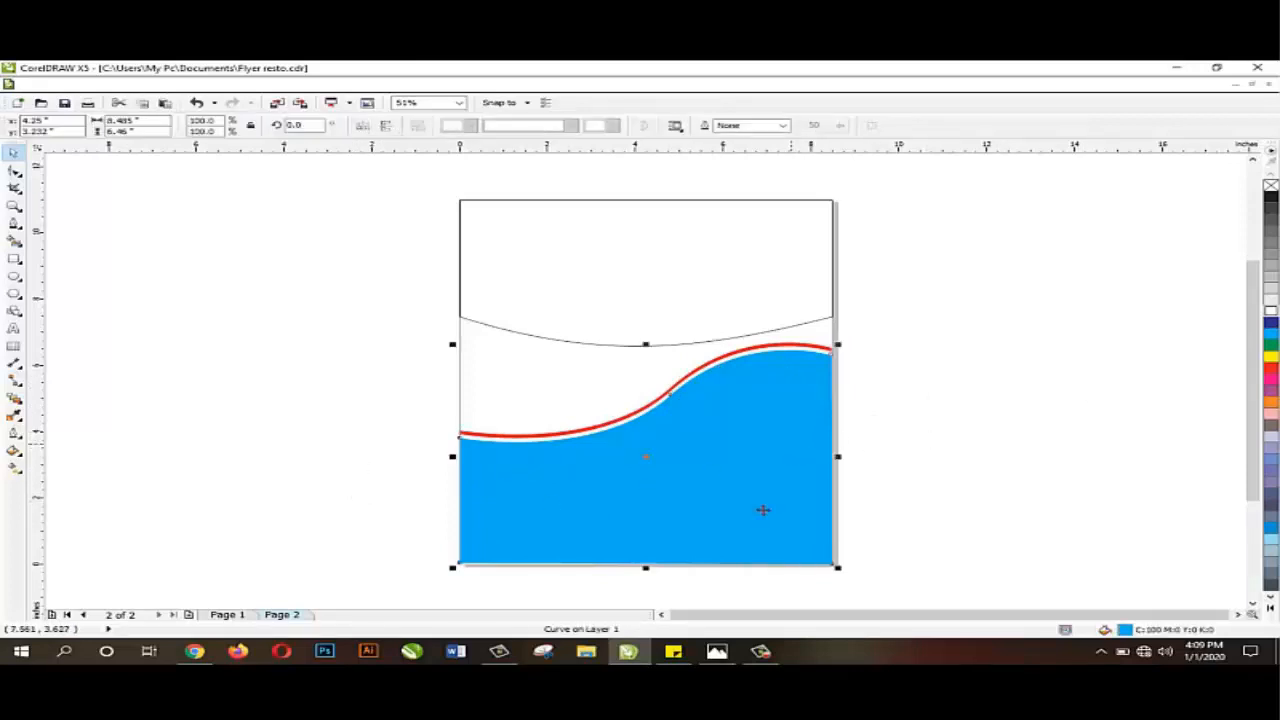
click(718, 652)
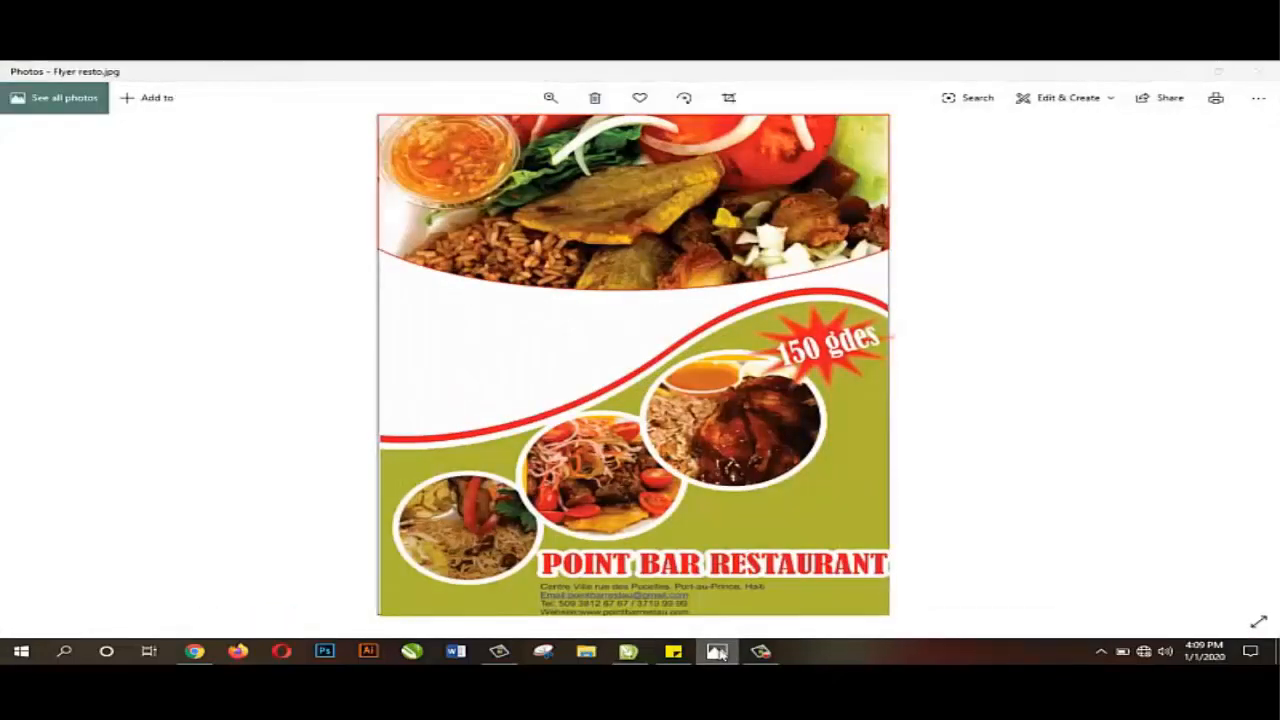
click(718, 652)
click(619, 293)
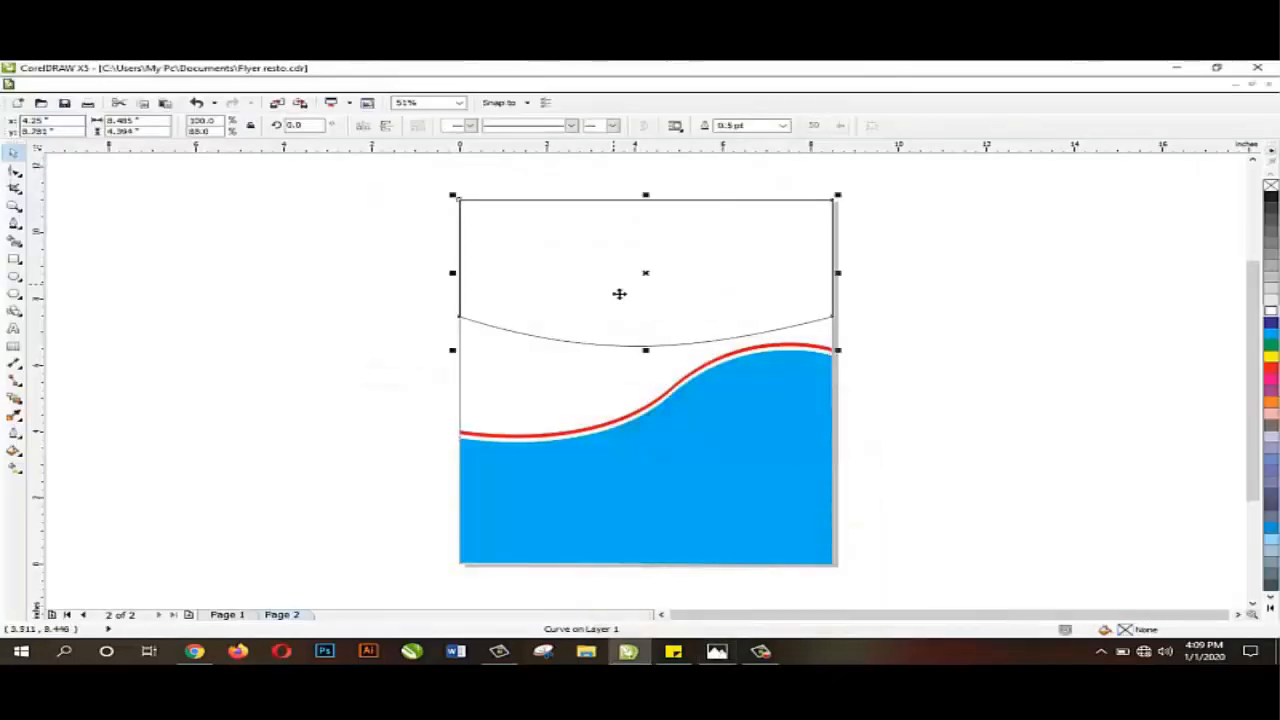
click(310, 270)
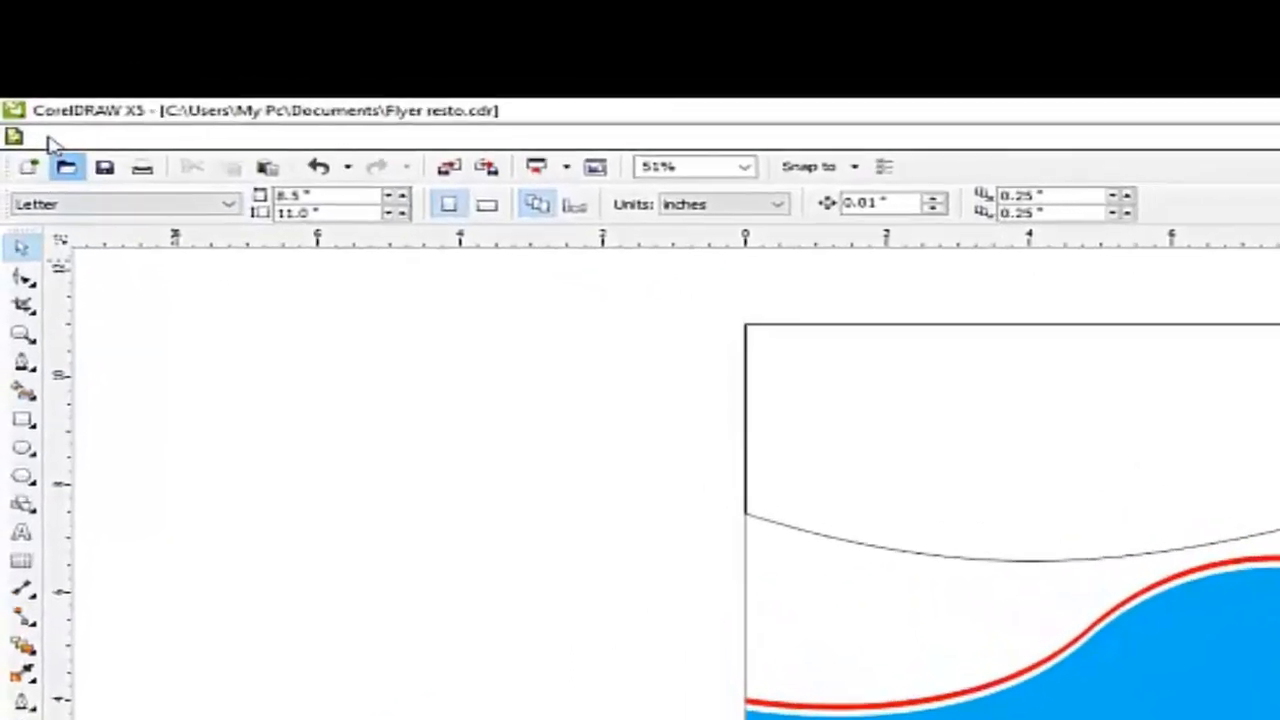
click(60, 137)
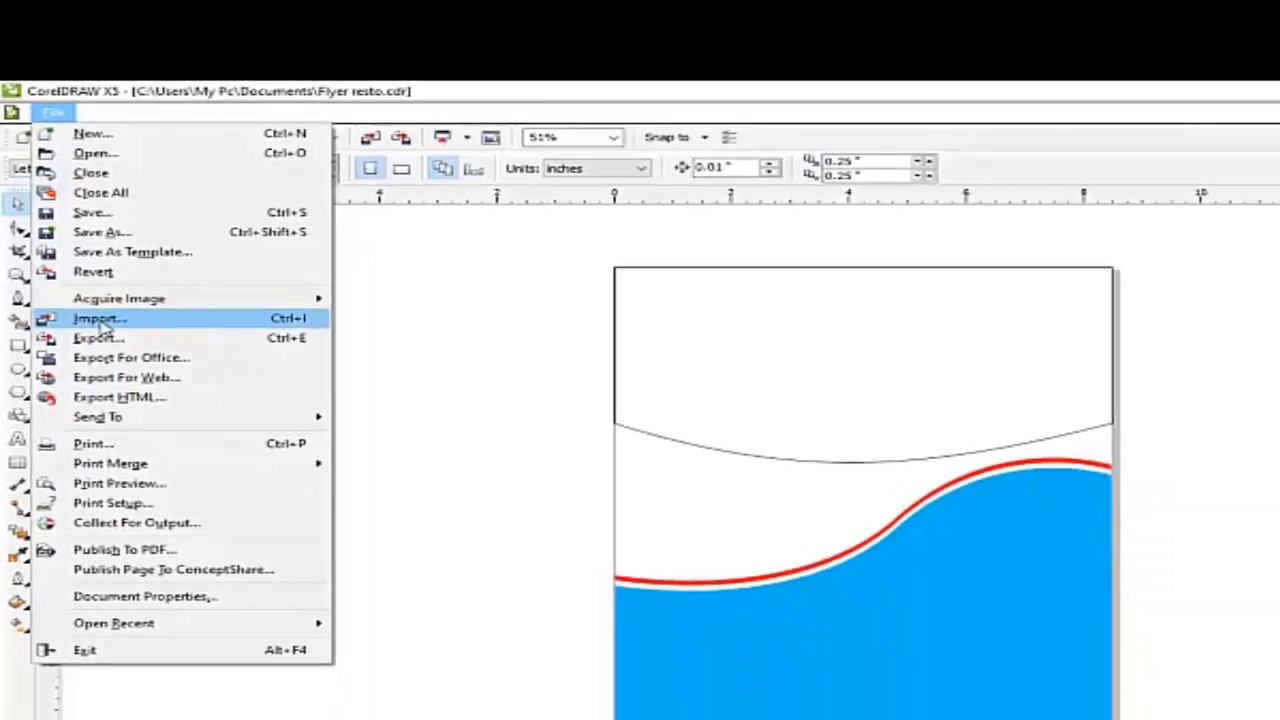
click(101, 320)
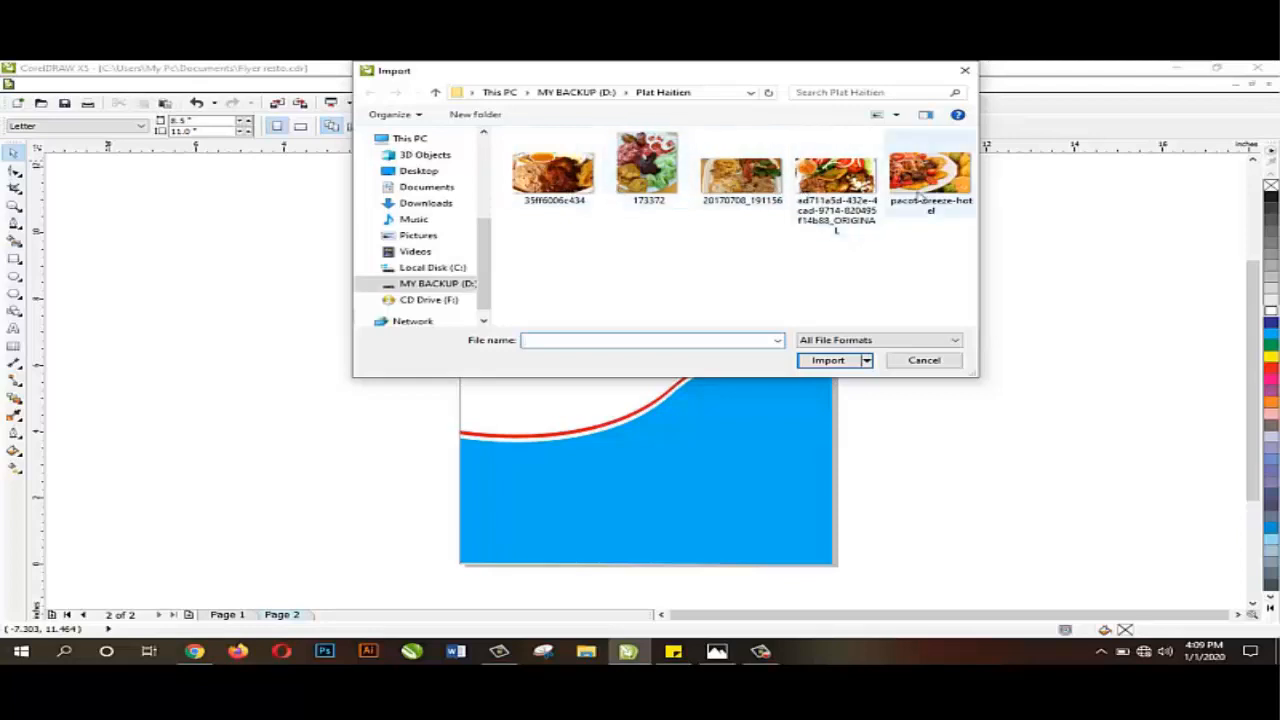
click(833, 178)
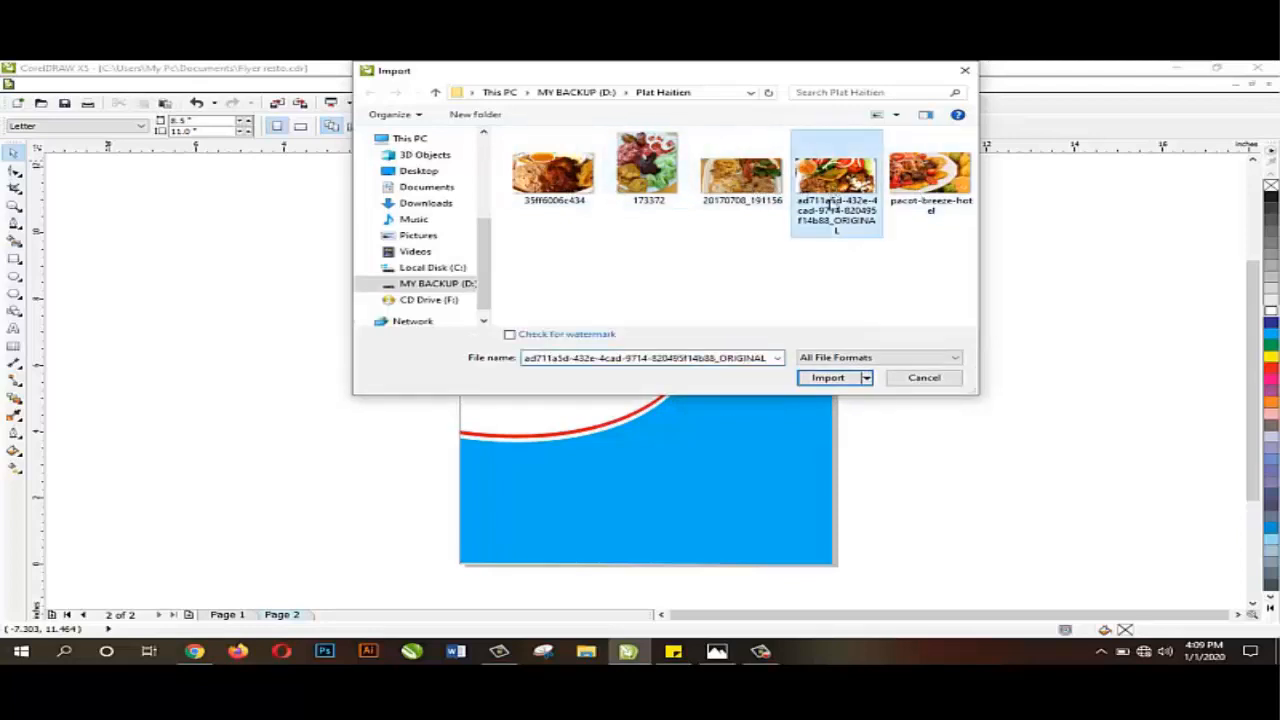
click(832, 381)
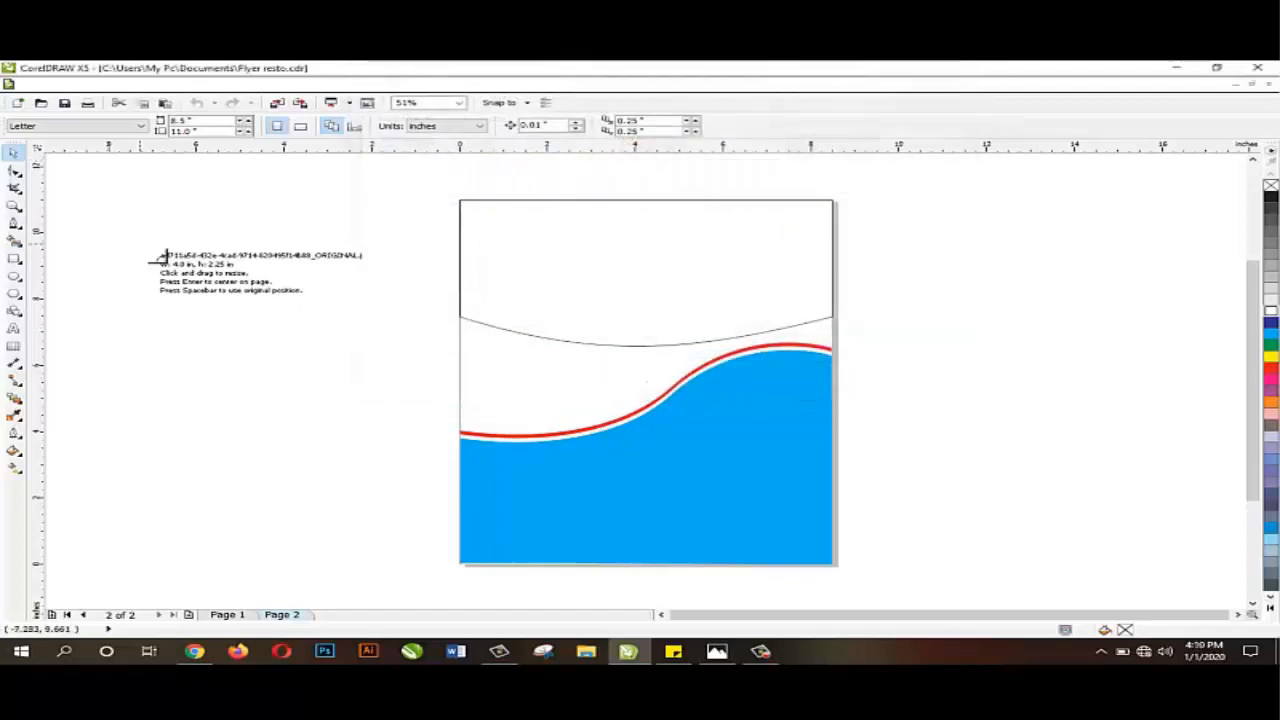
drag(140, 244, 385, 337)
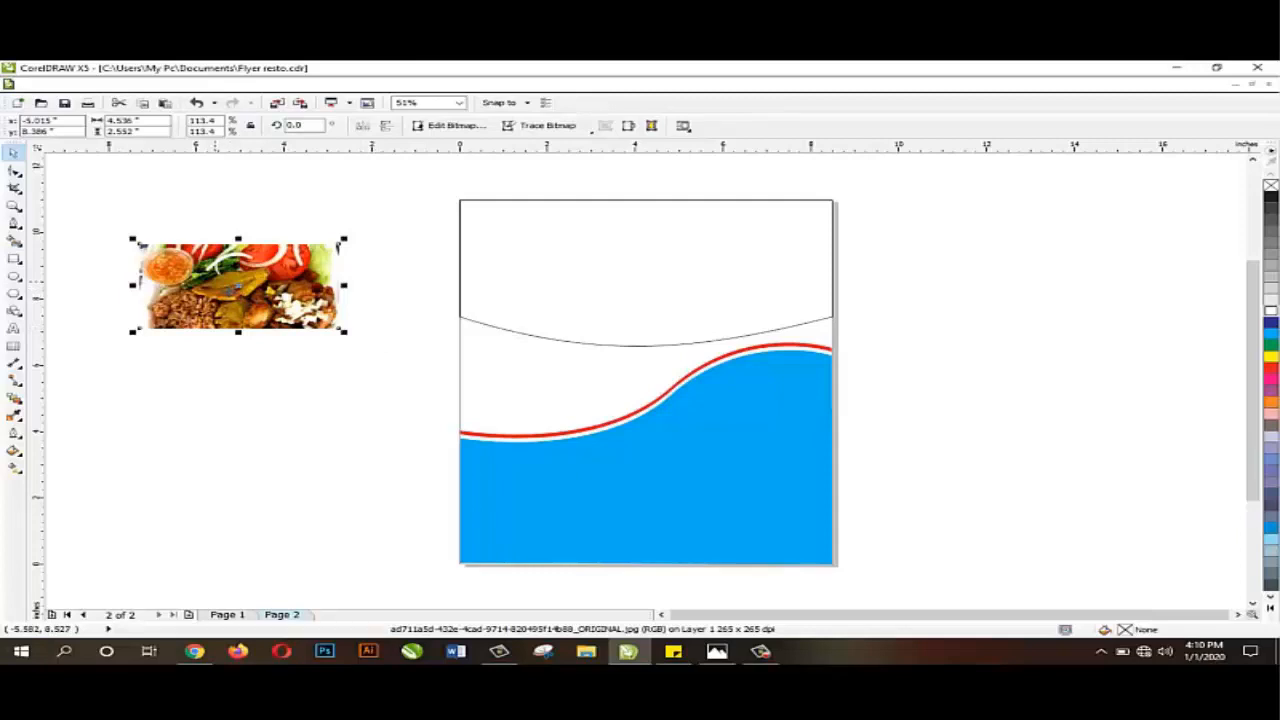
PowerClip the food photo inside the curved frame at the page's top and open the clip's contents for editing
drag(228, 285, 622, 261)
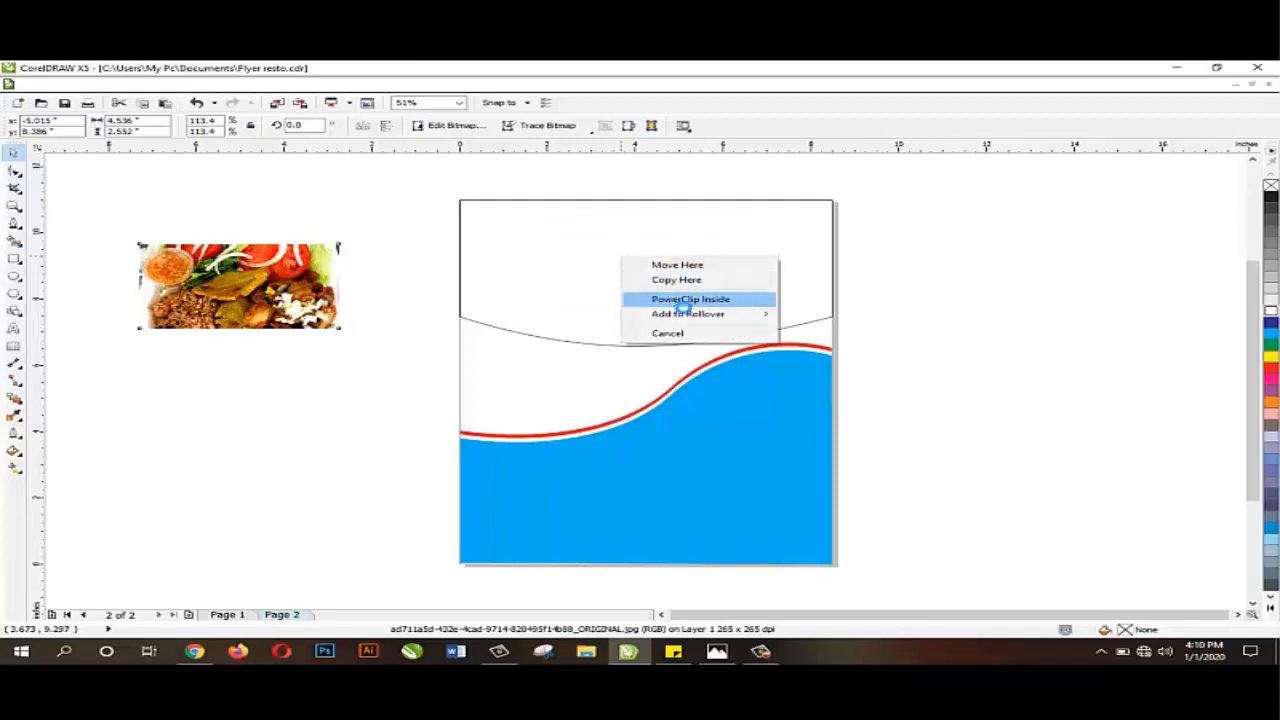
click(684, 302)
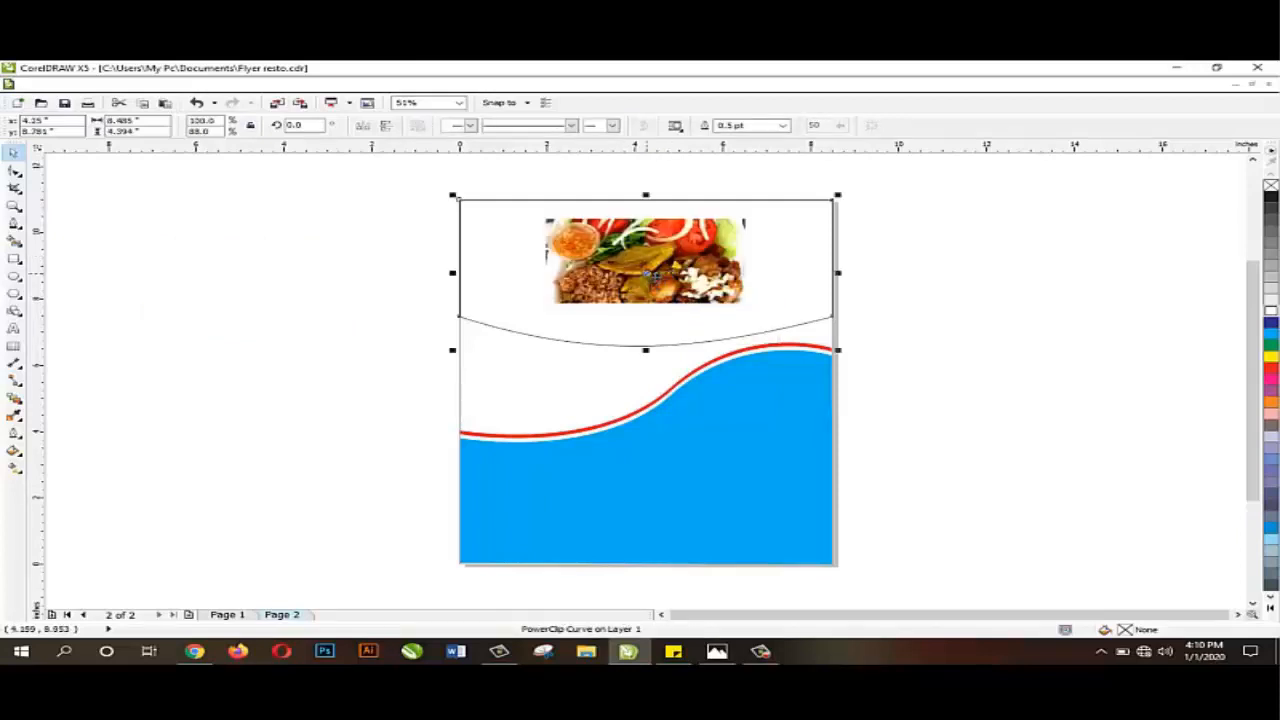
click(650, 277)
right_click(644, 270)
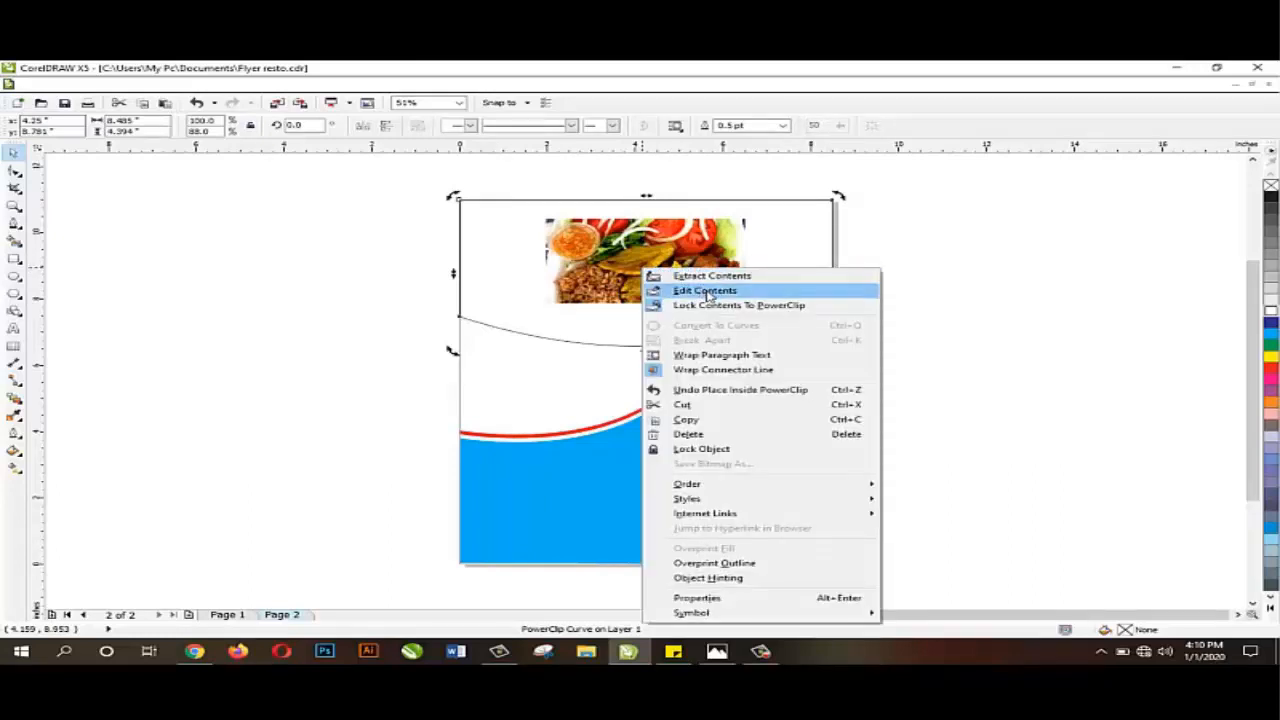
click(706, 291)
Enlarge and reposition the food photo inside the PowerClip until it fills the curved frame, and finish editing the contents
click(672, 288)
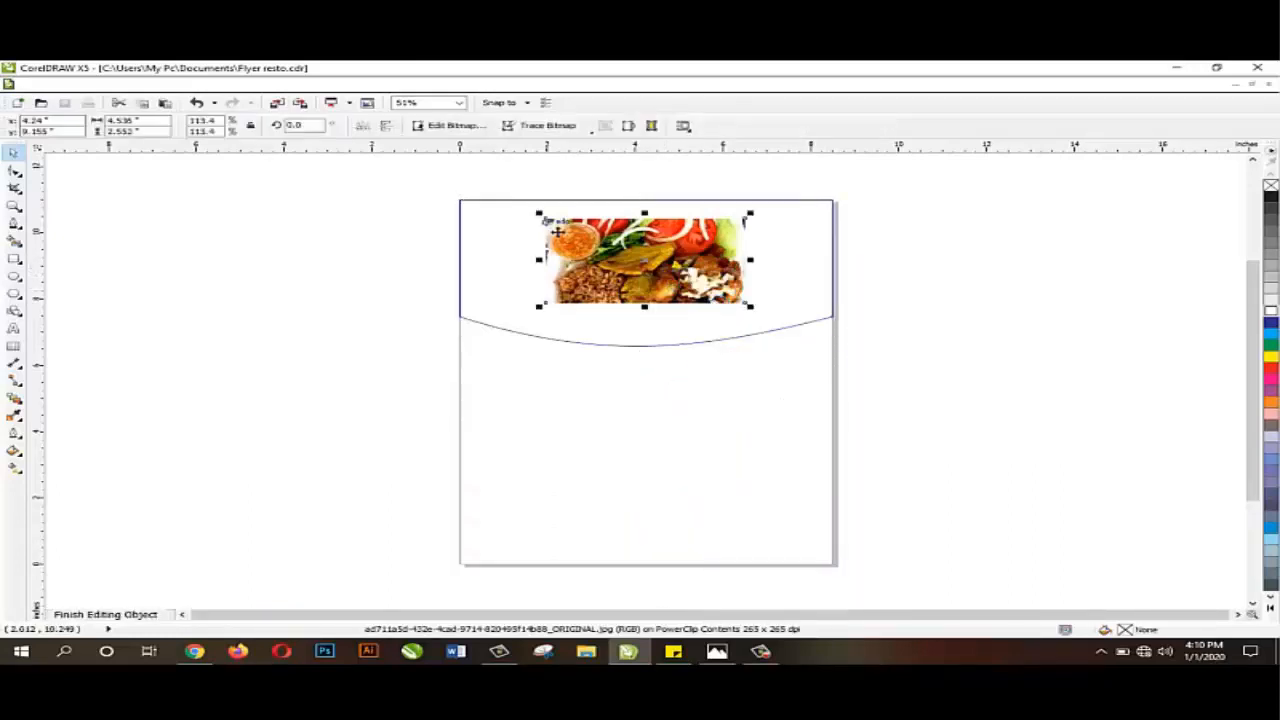
drag(540, 214, 456, 200)
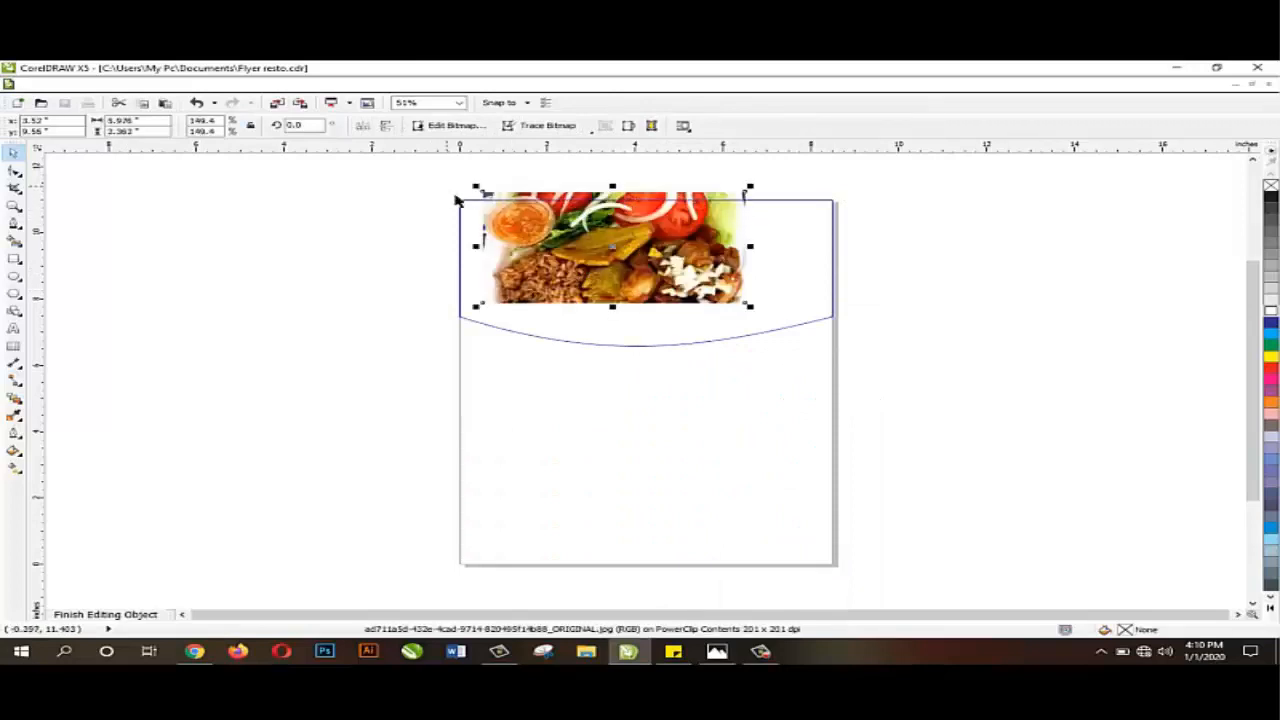
drag(587, 240, 560, 248)
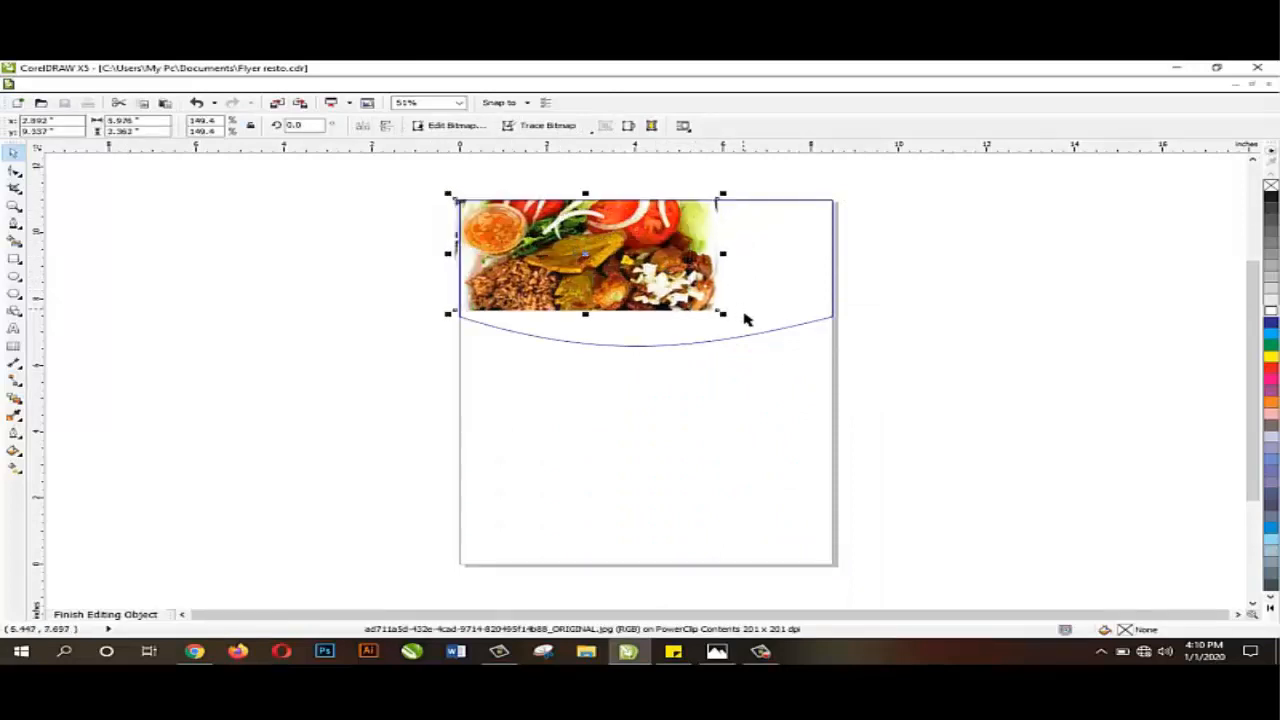
drag(737, 323, 833, 325)
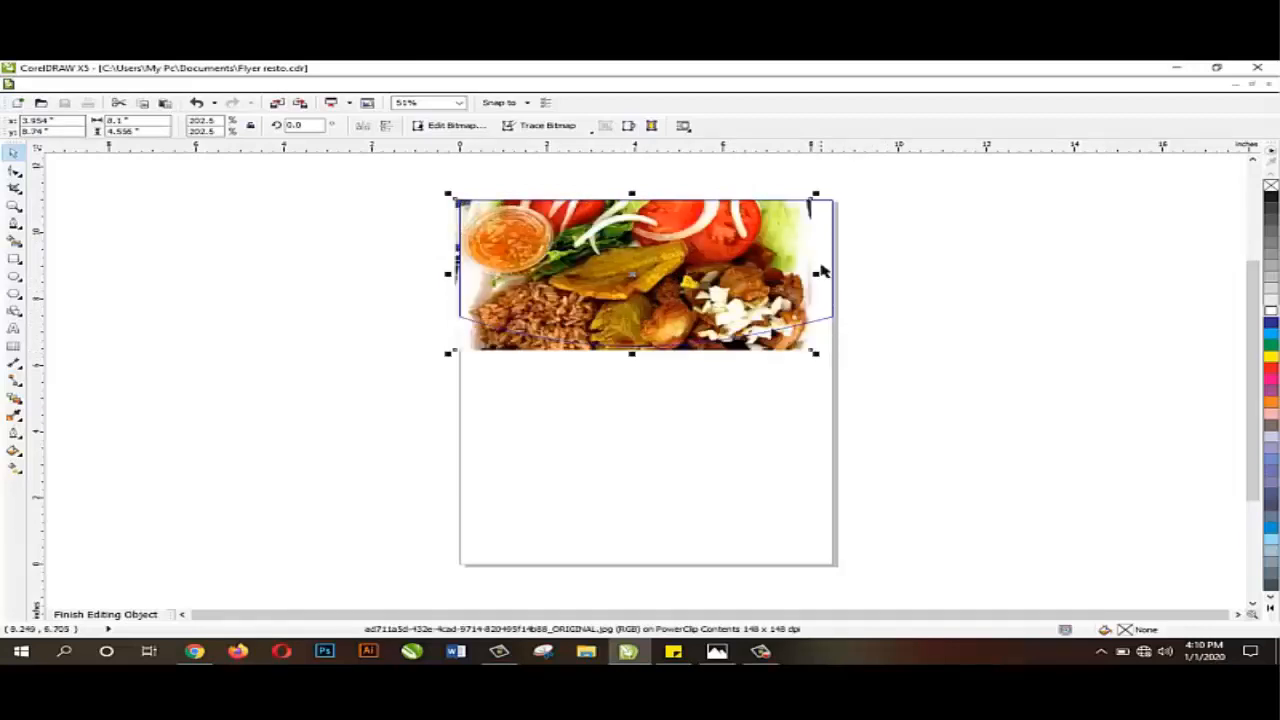
mouse_move(829, 203)
mouse_down()
mouse_move(852, 180)
mouse_move(843, 205)
mouse_up()
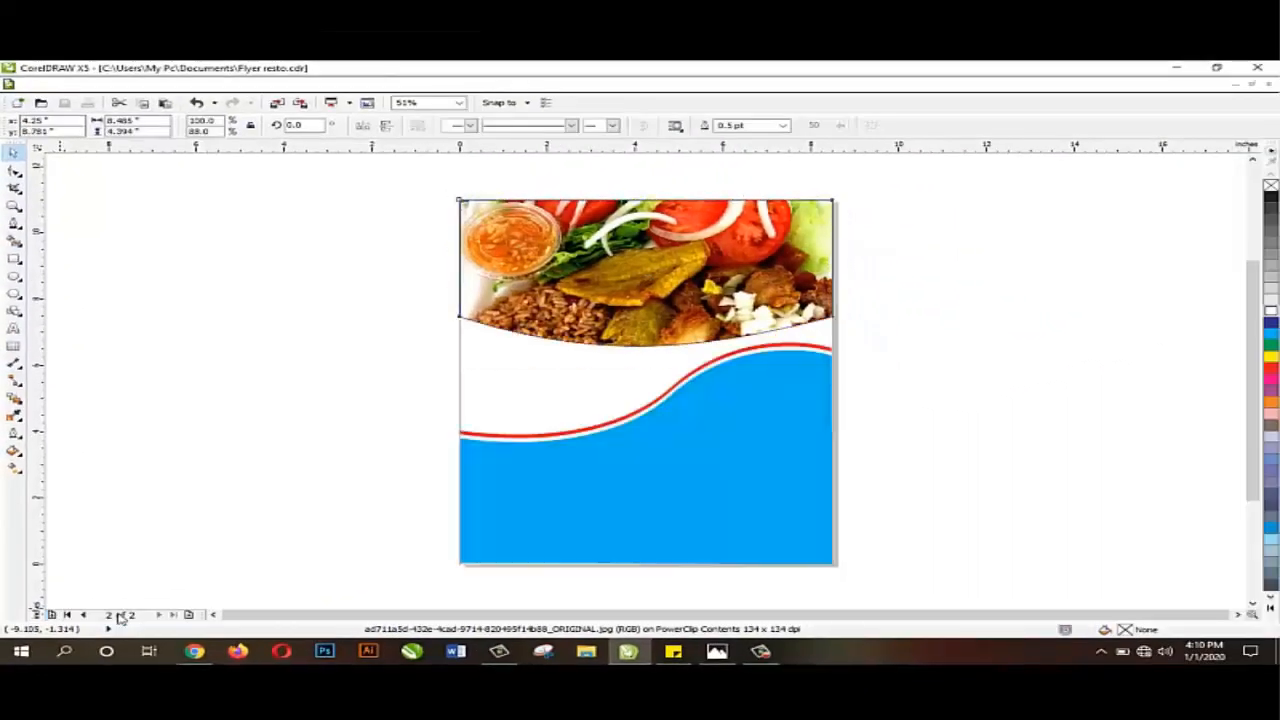
click(160, 558)
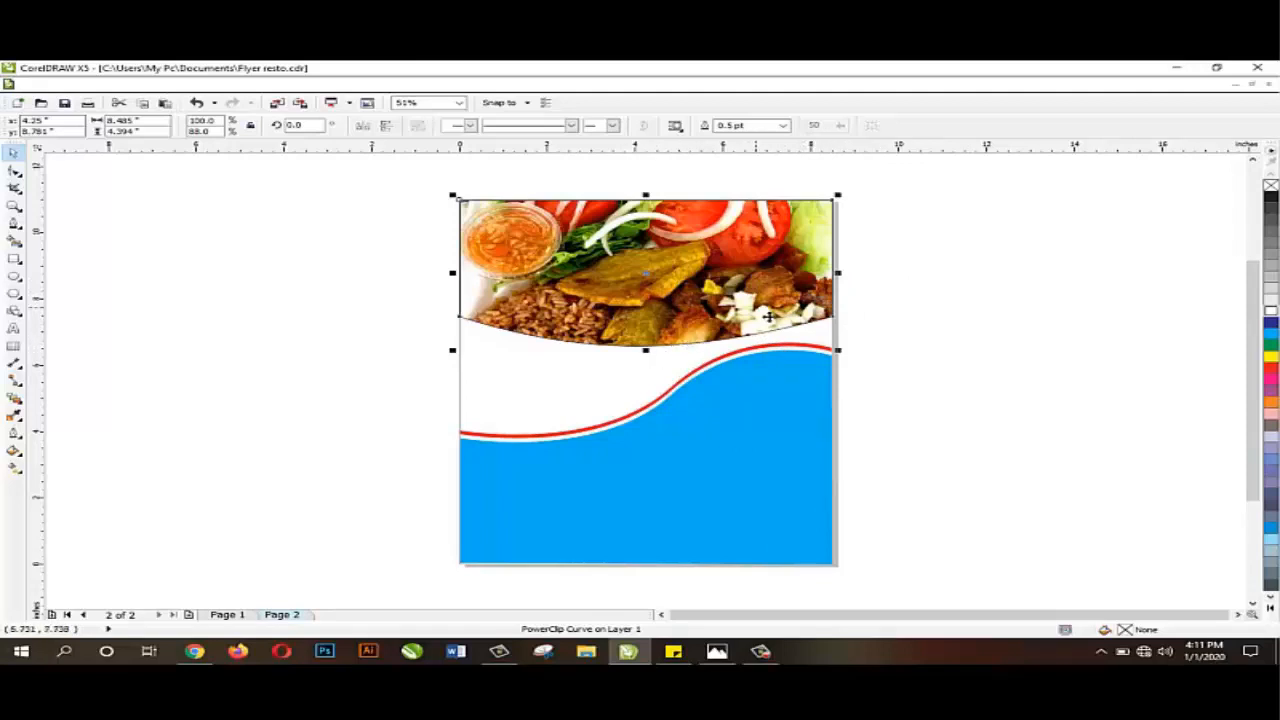
Give the curved photo frame a 1.0 pt red outline and inspect its lower edge up close
click(783, 125)
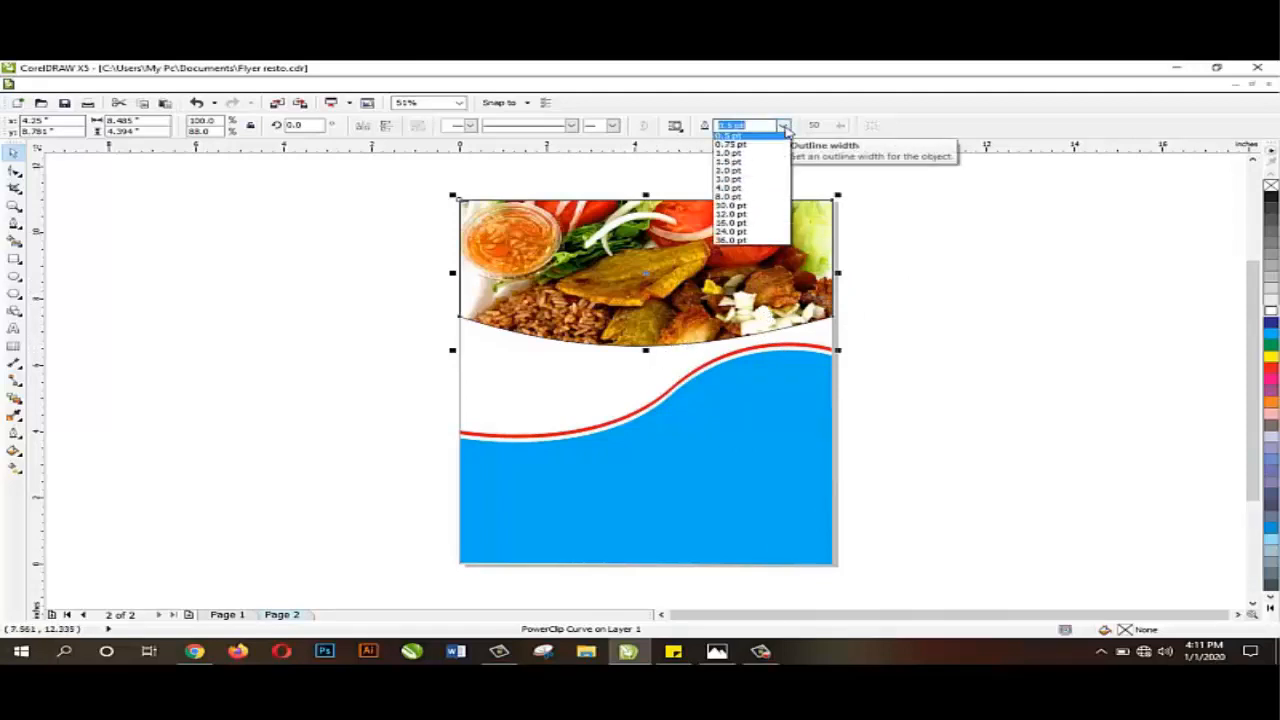
click(740, 153)
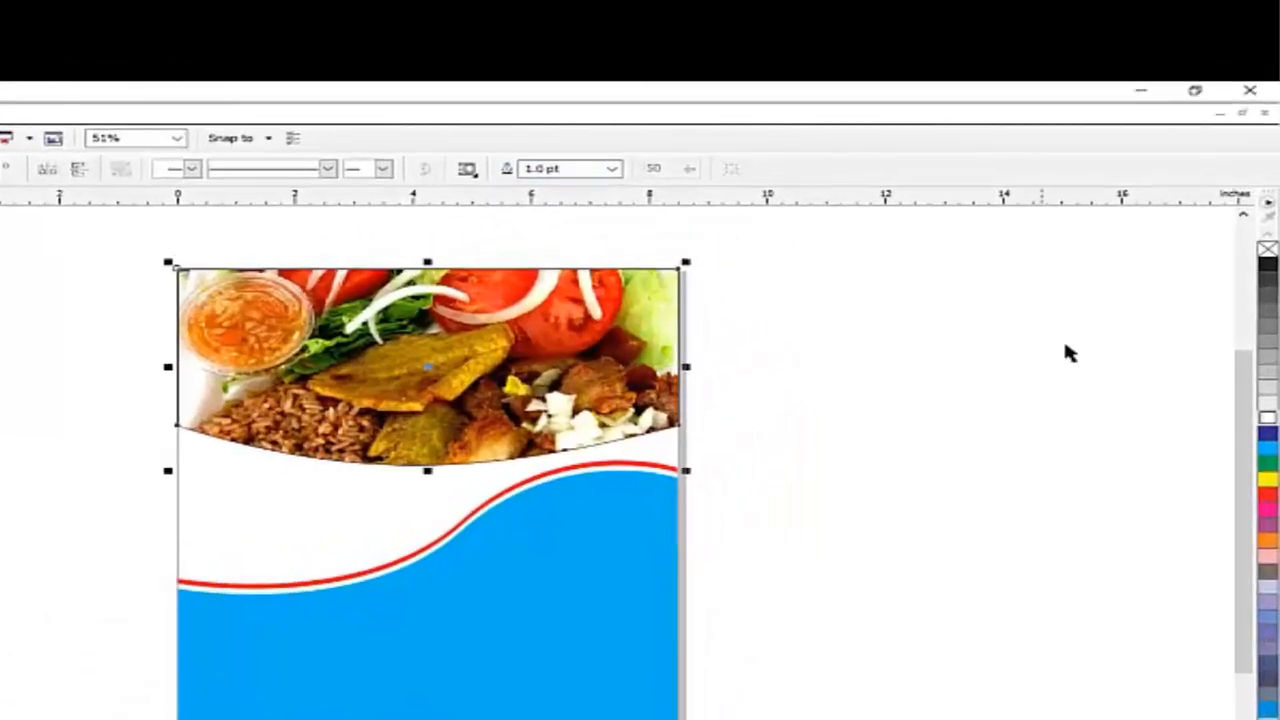
right_click(1267, 494)
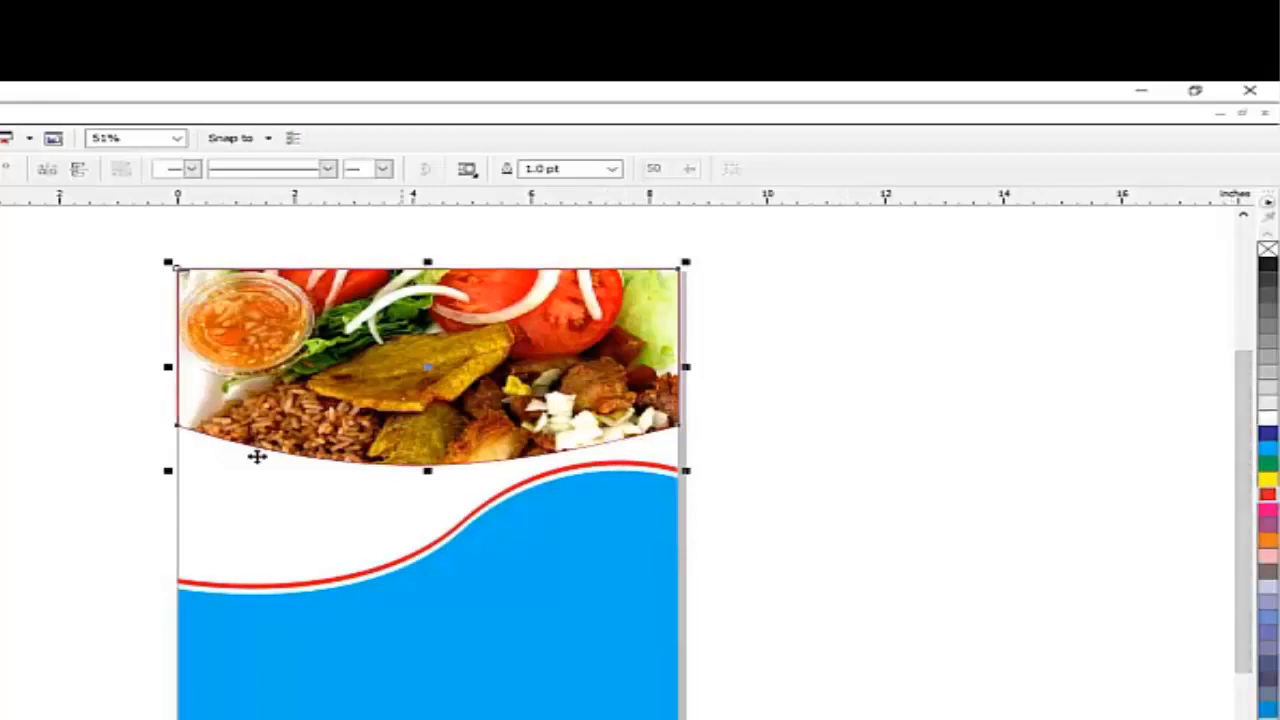
key(z)
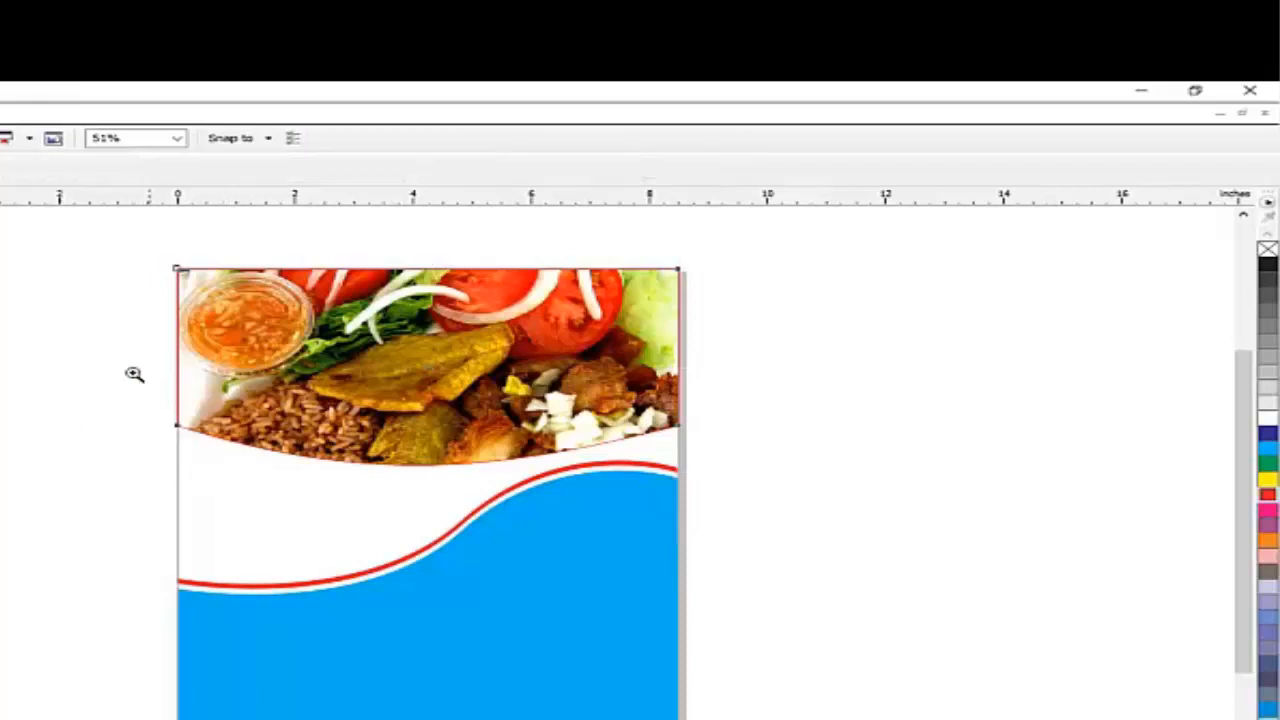
drag(100, 350, 717, 462)
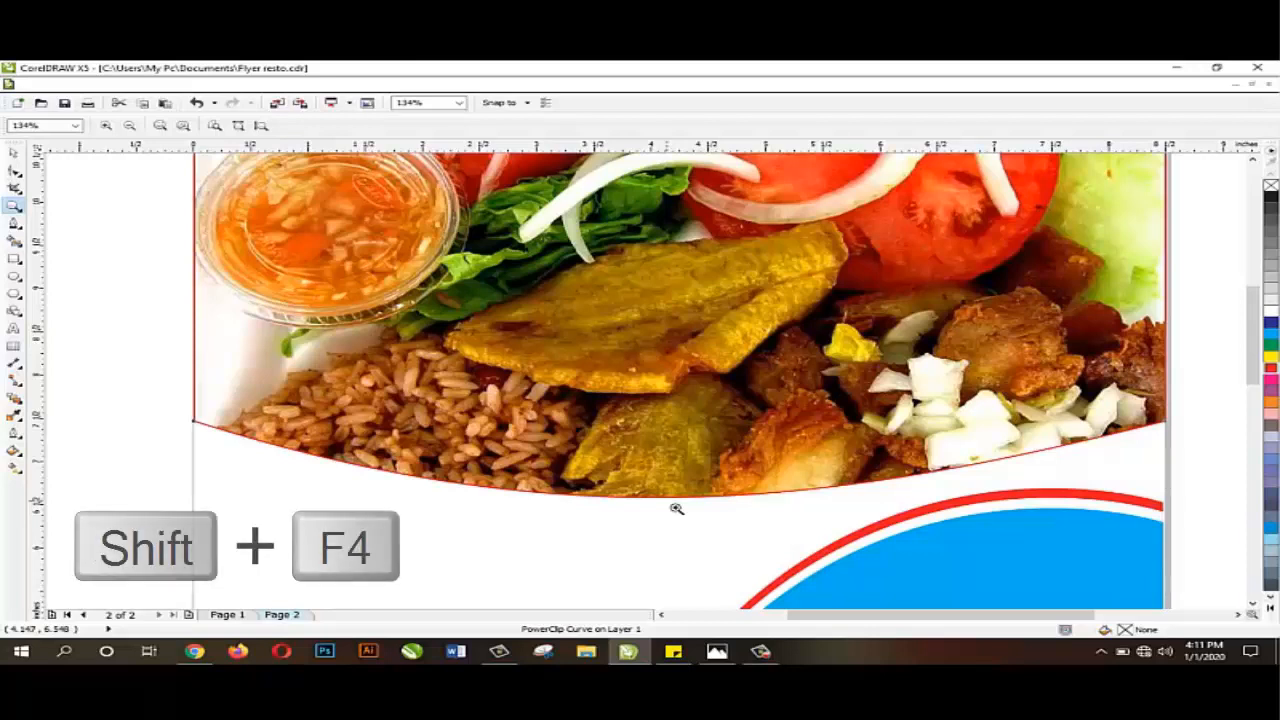
key(shift+F4)
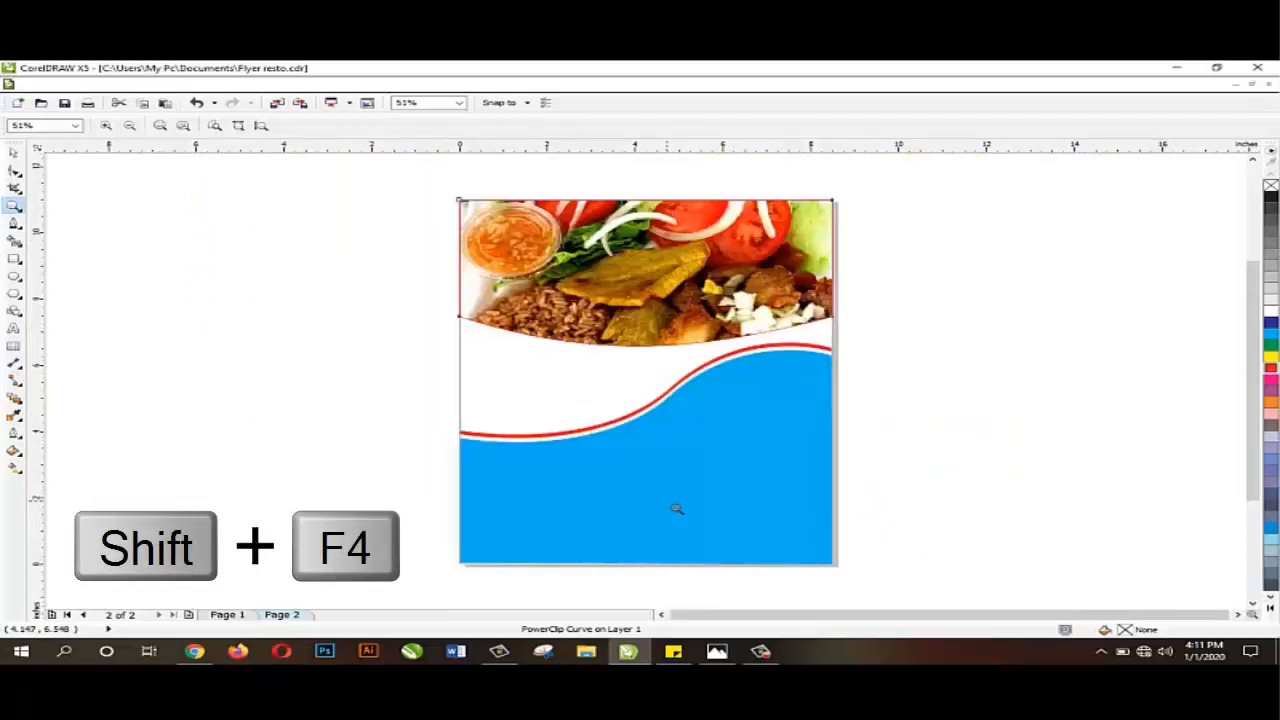
click(17, 155)
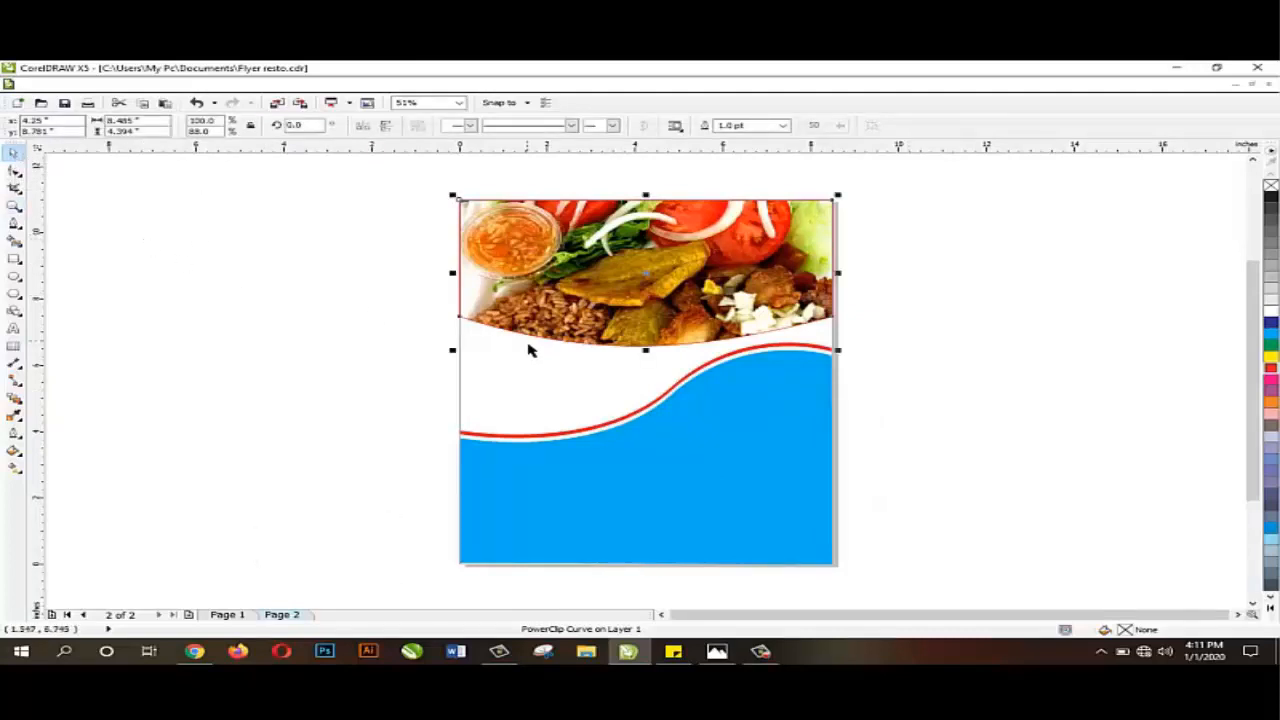
Fill the large blue wave with the yellow-green C:25 M:4 Y:88 K:0 sampled from the food photo using the Color Eyedropper
click(738, 455)
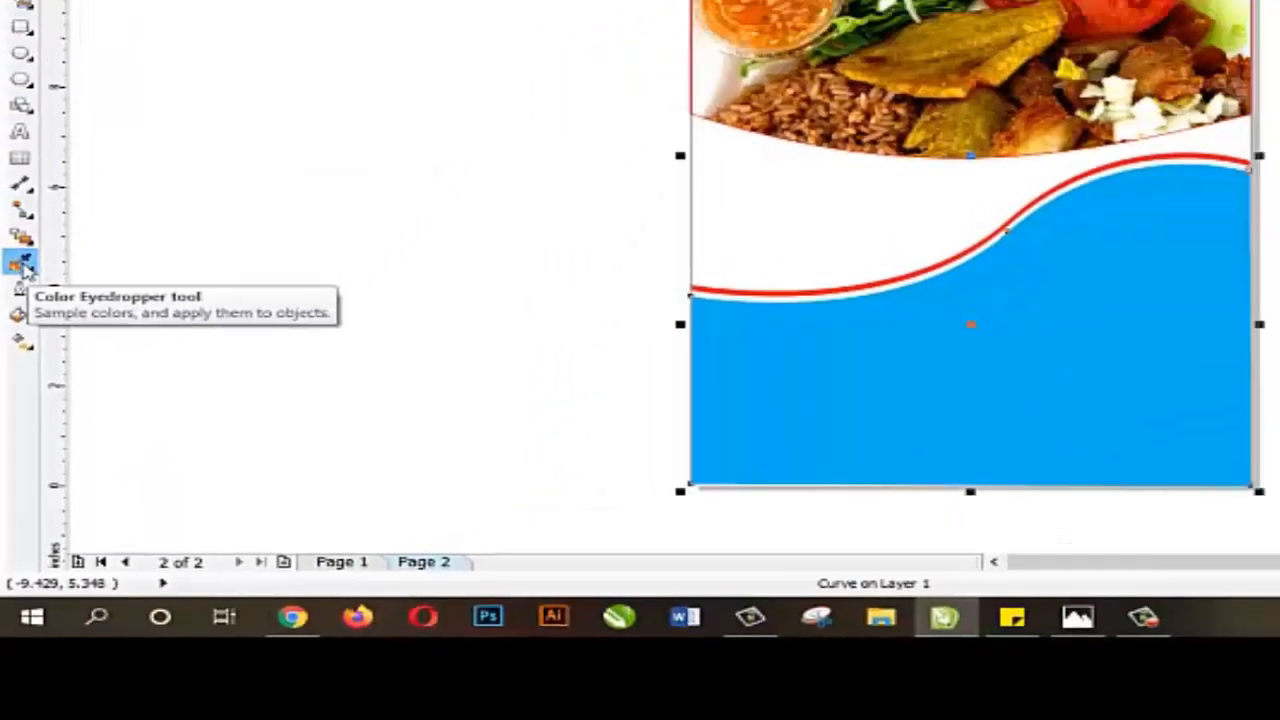
click(40, 114)
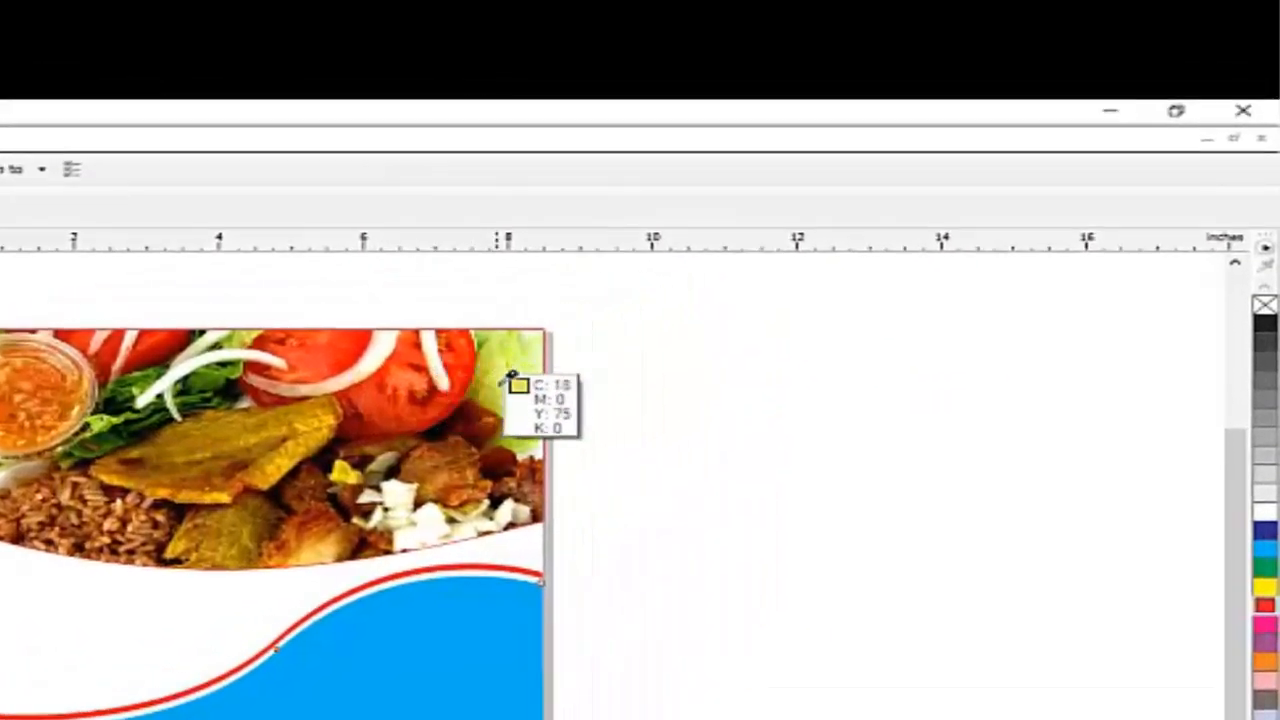
click(500, 396)
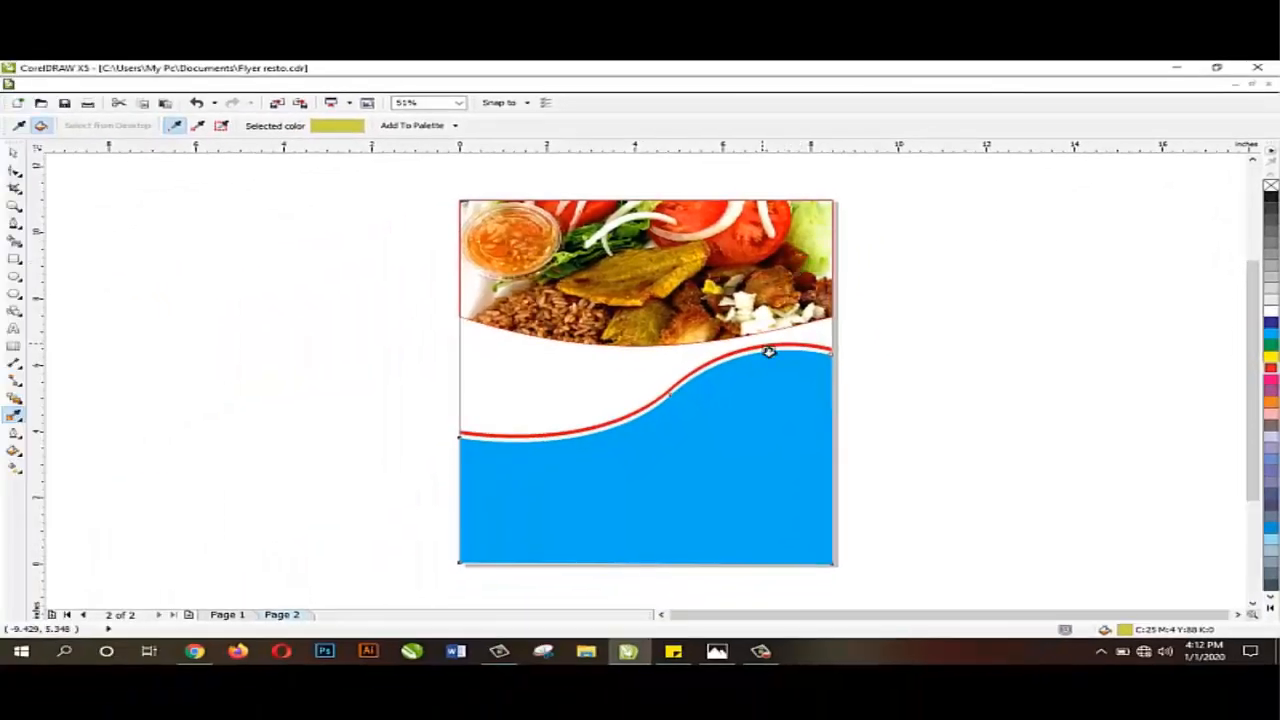
click(711, 464)
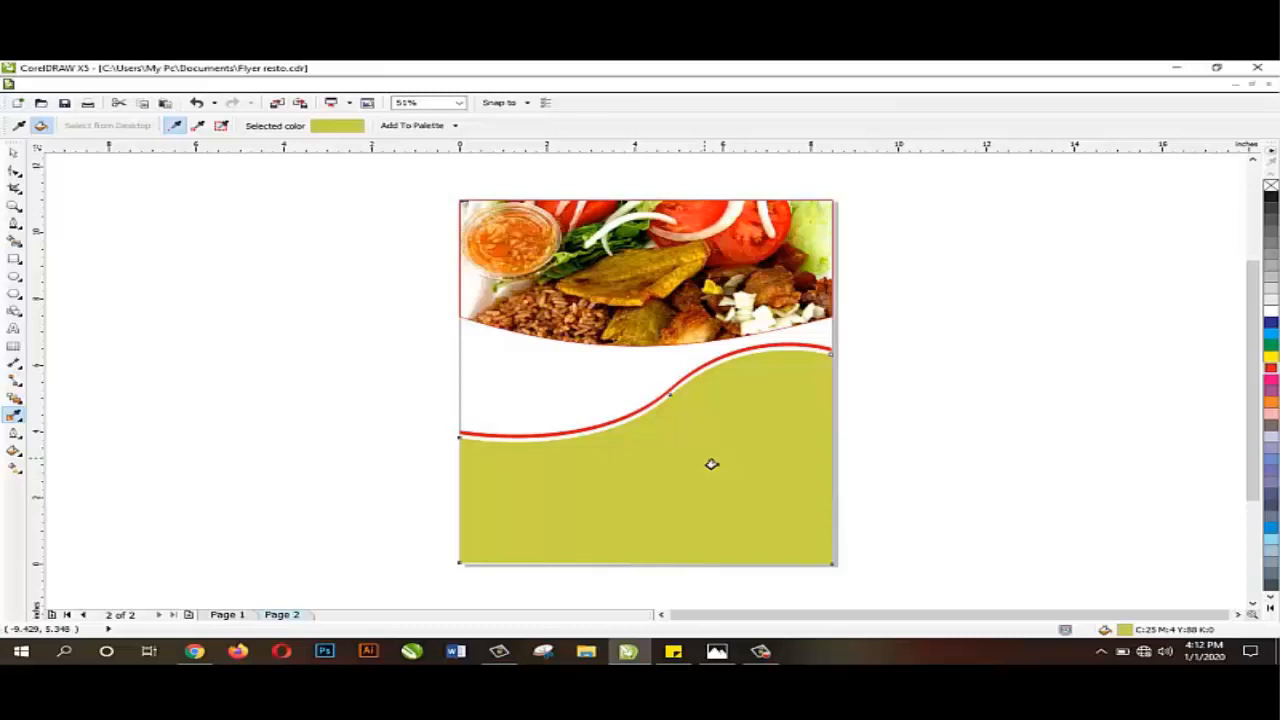
click(13, 152)
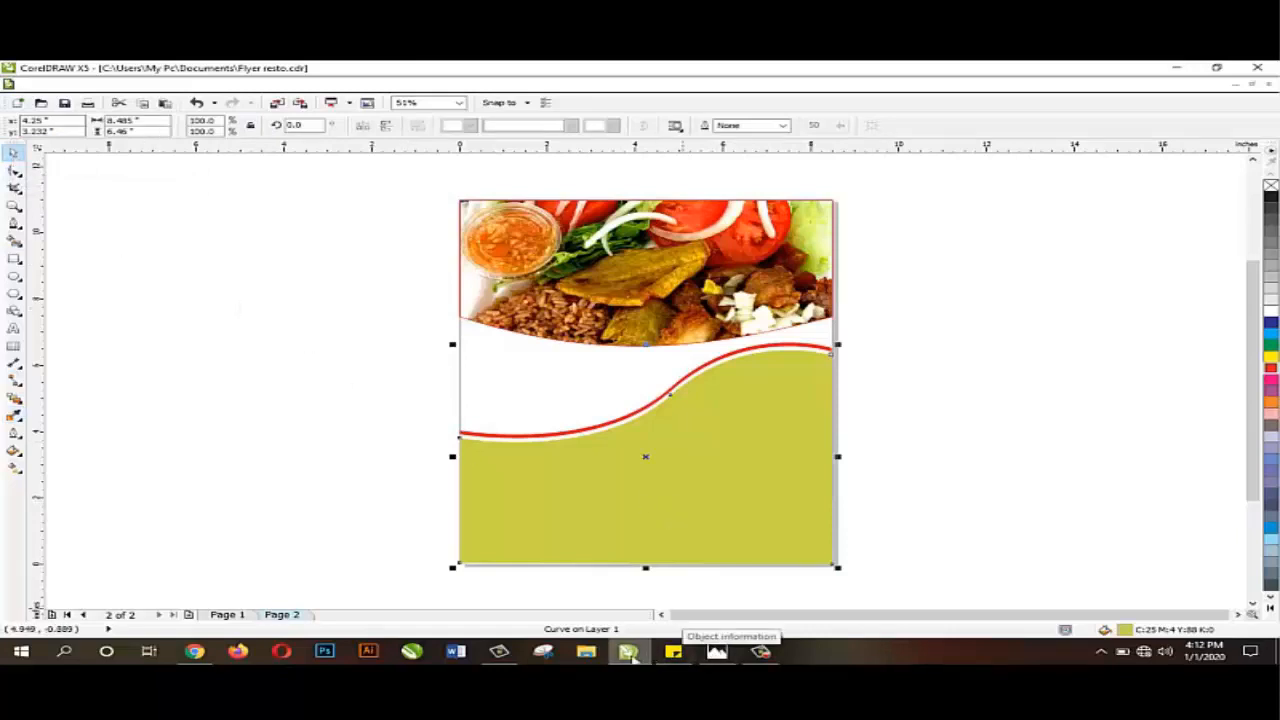
Check the reference flyer and draw a circle about 2.47 inches wide on the green wave near the page's left edge
click(719, 652)
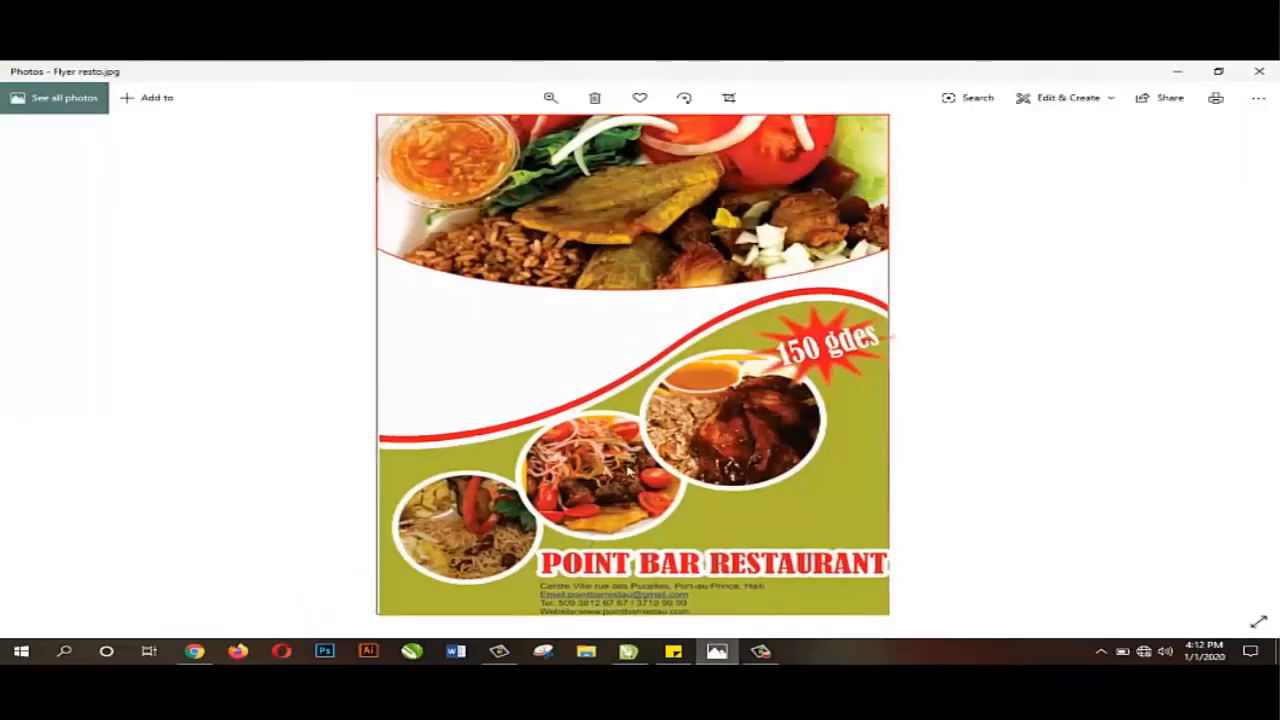
click(717, 651)
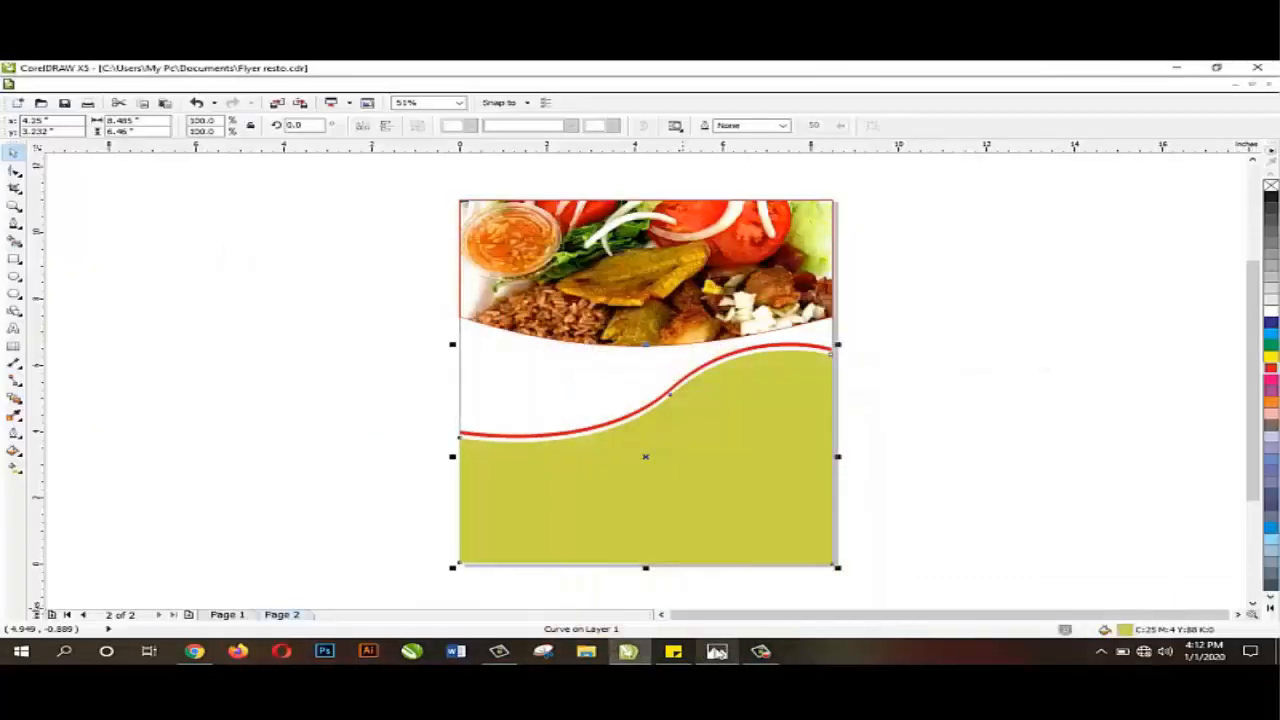
click(14, 276)
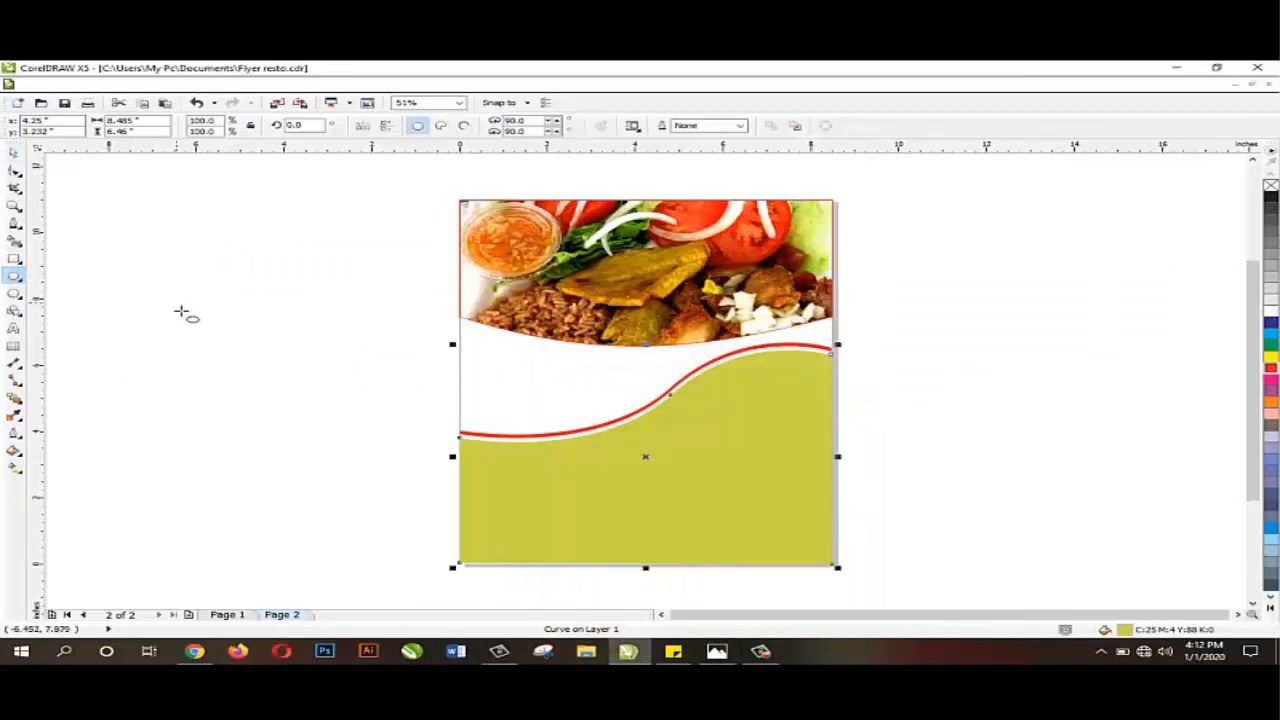
drag(152, 302, 283, 400)
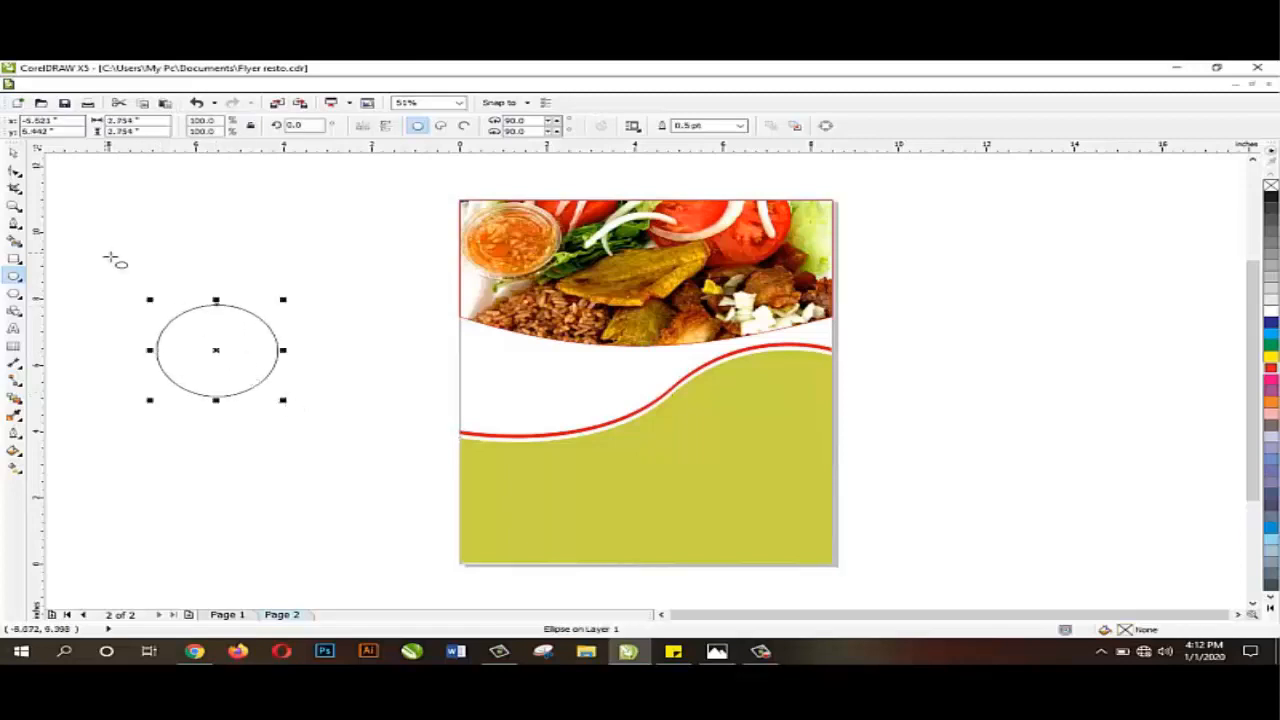
click(13, 152)
drag(207, 322, 512, 478)
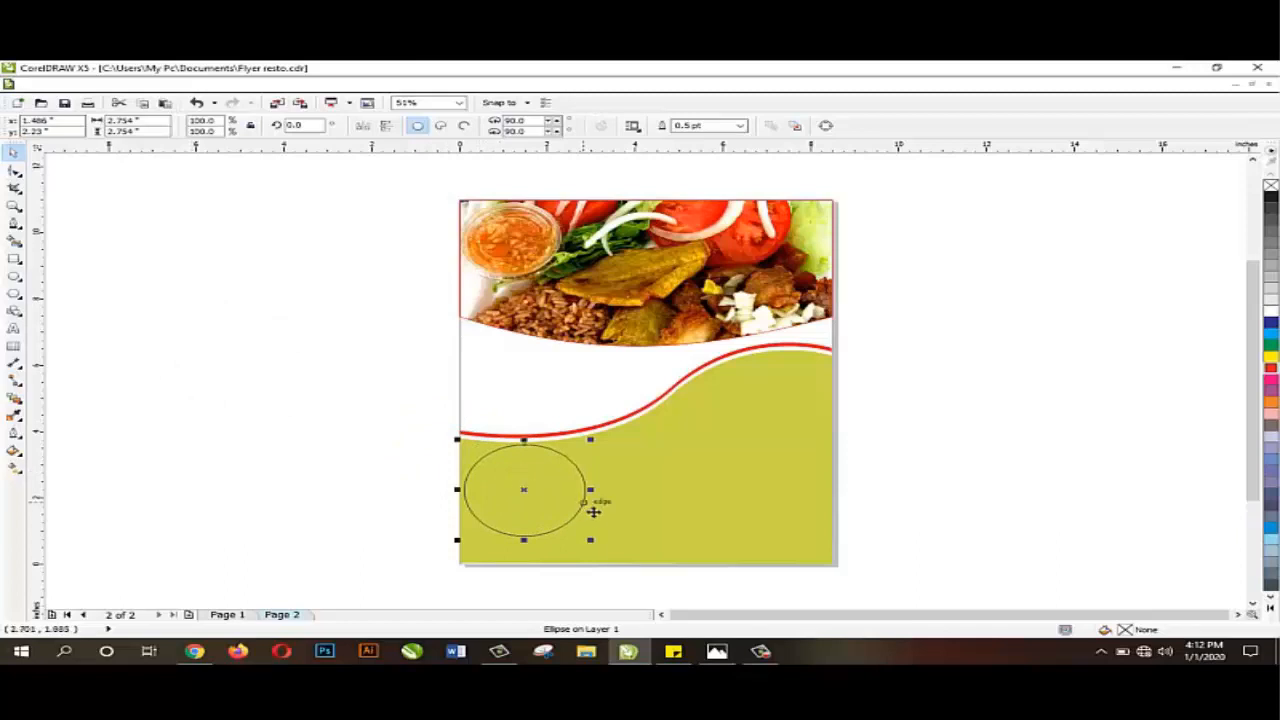
drag(591, 541, 578, 530)
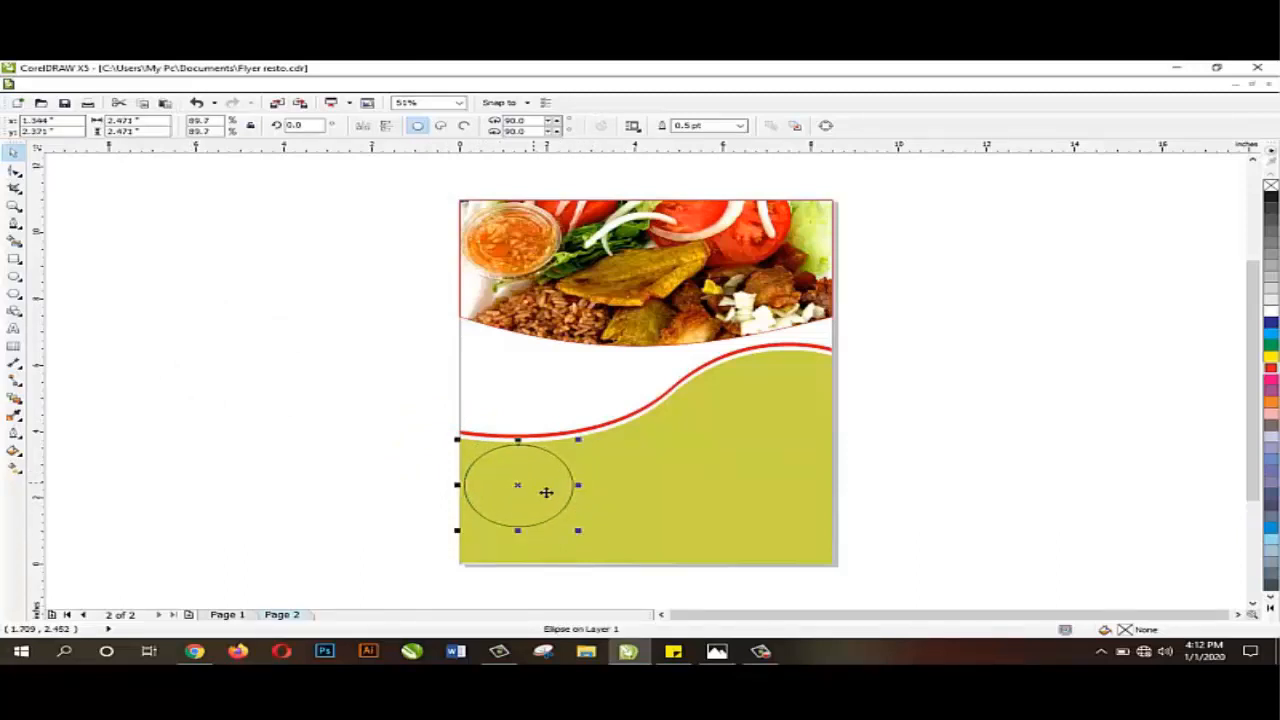
Give the circle on the green wave an 8.0 pt white outline and deselect it
click(740, 125)
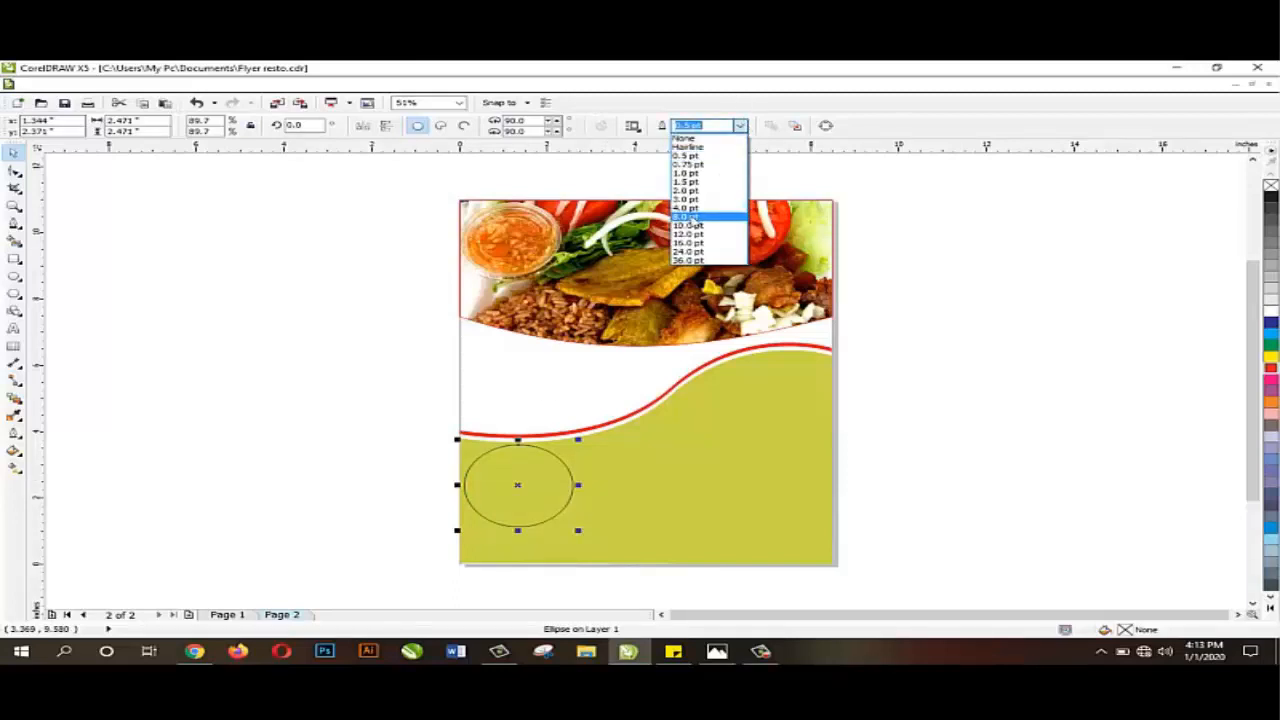
click(688, 217)
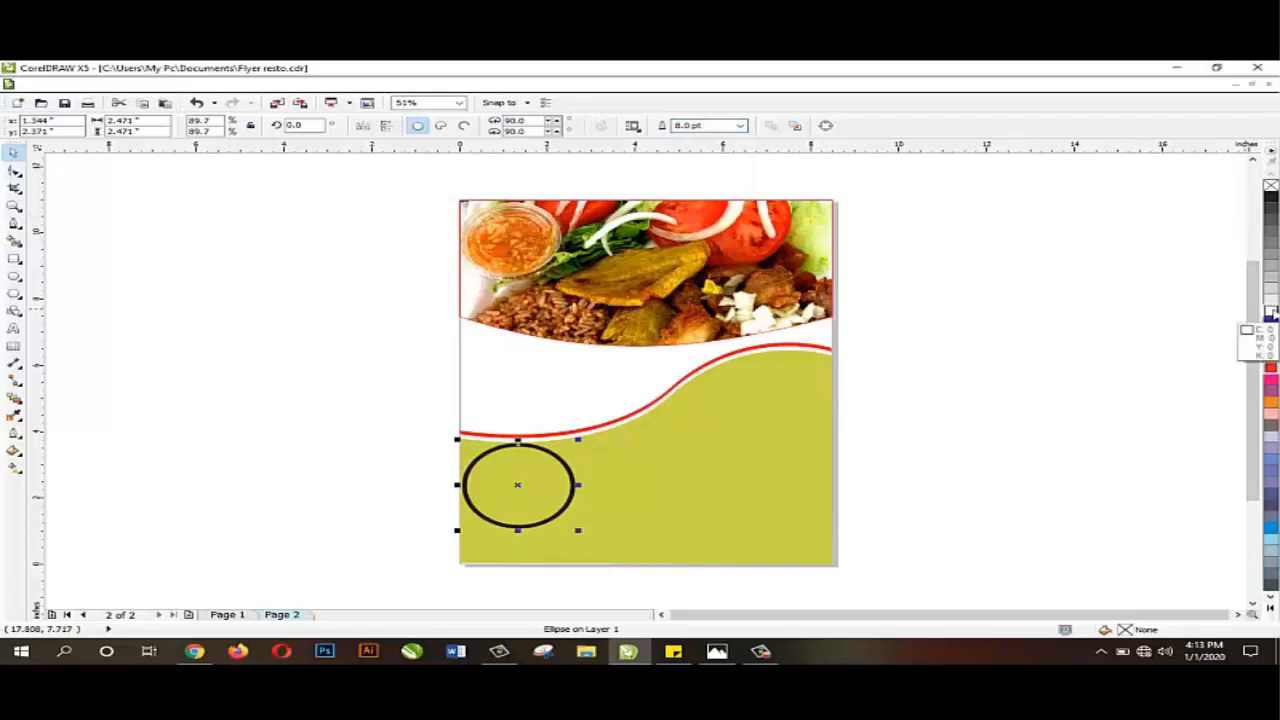
right_click(1268, 313)
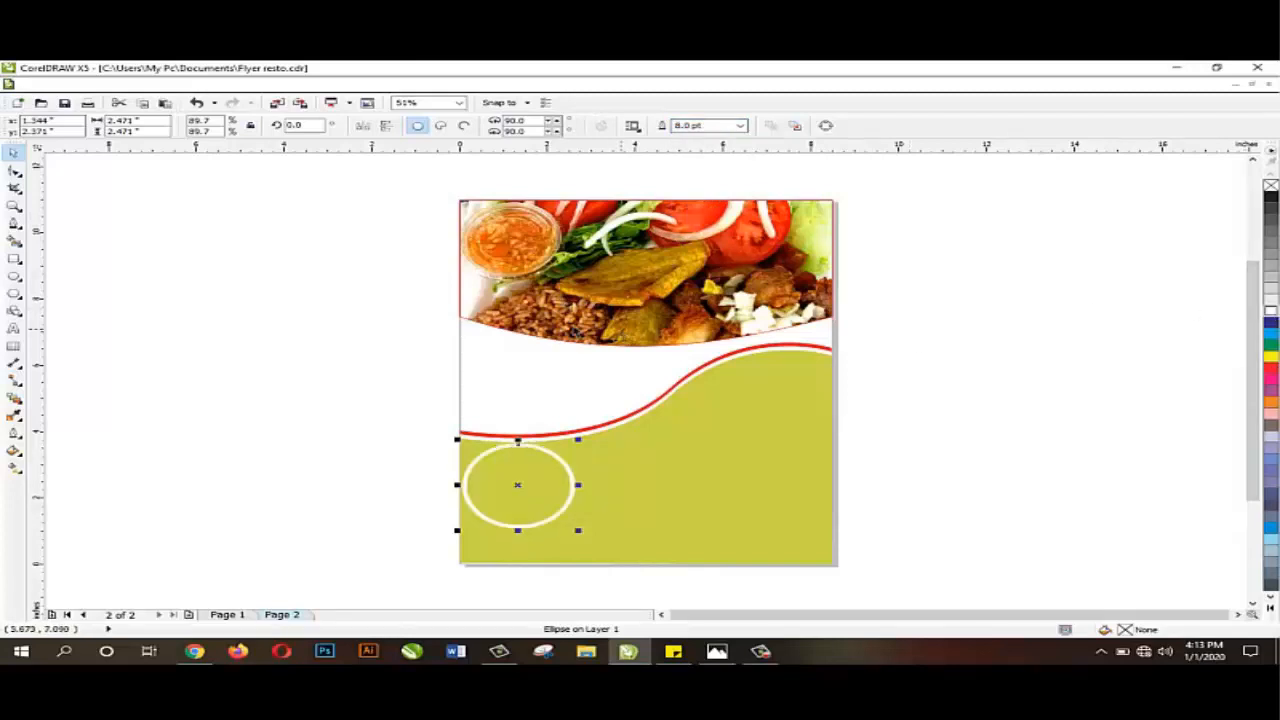
click(443, 394)
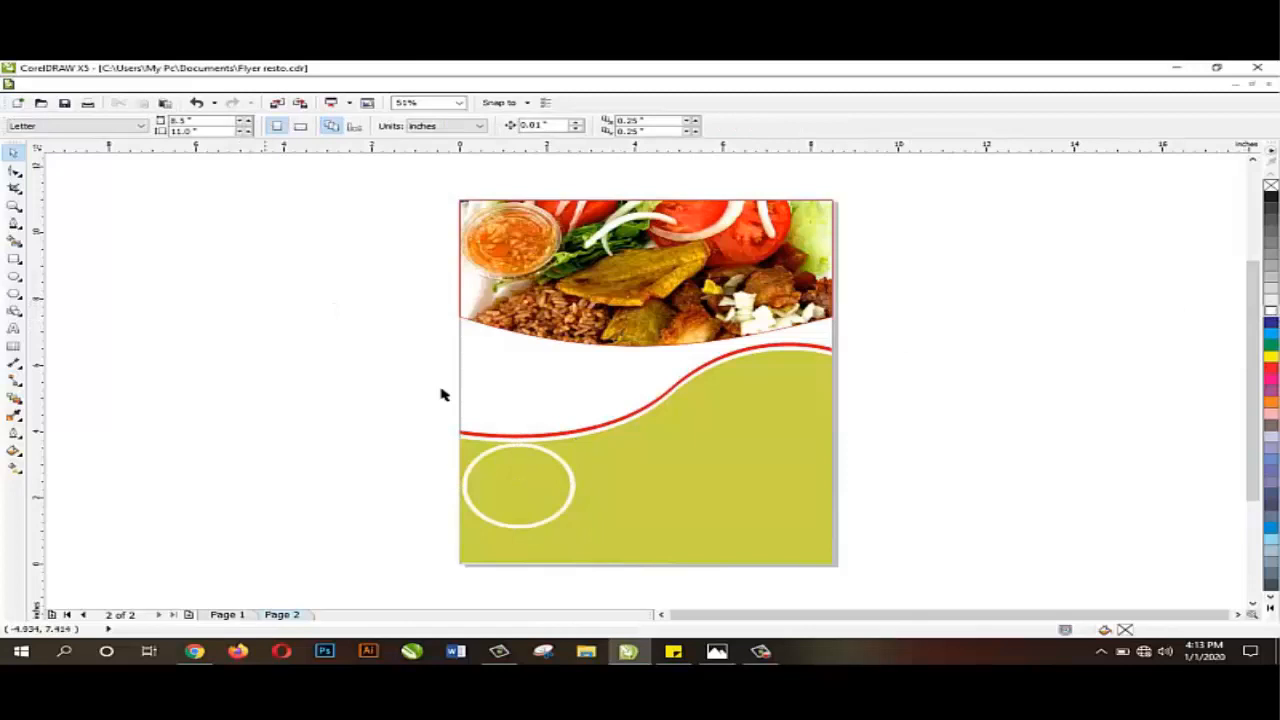
Copy the white circle to the middle of the green wave and enlarge the copy to about 2.8 inches wide
click(533, 483)
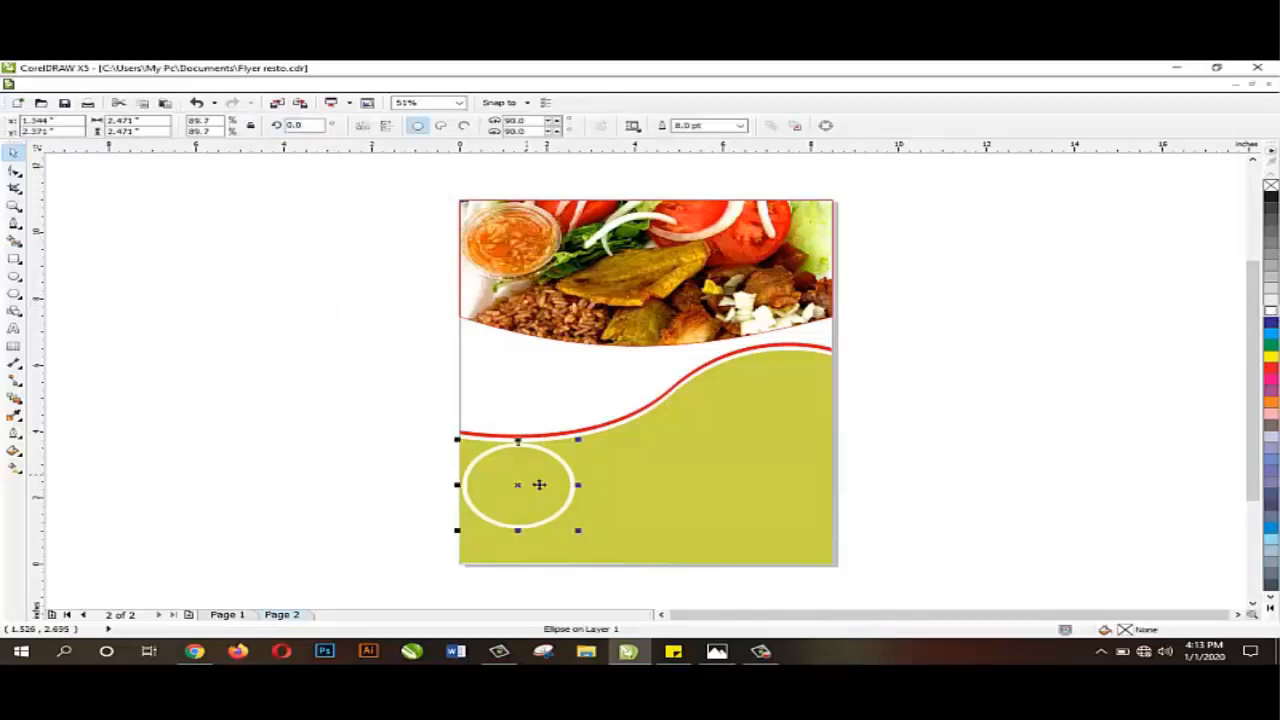
drag(539, 484, 649, 462)
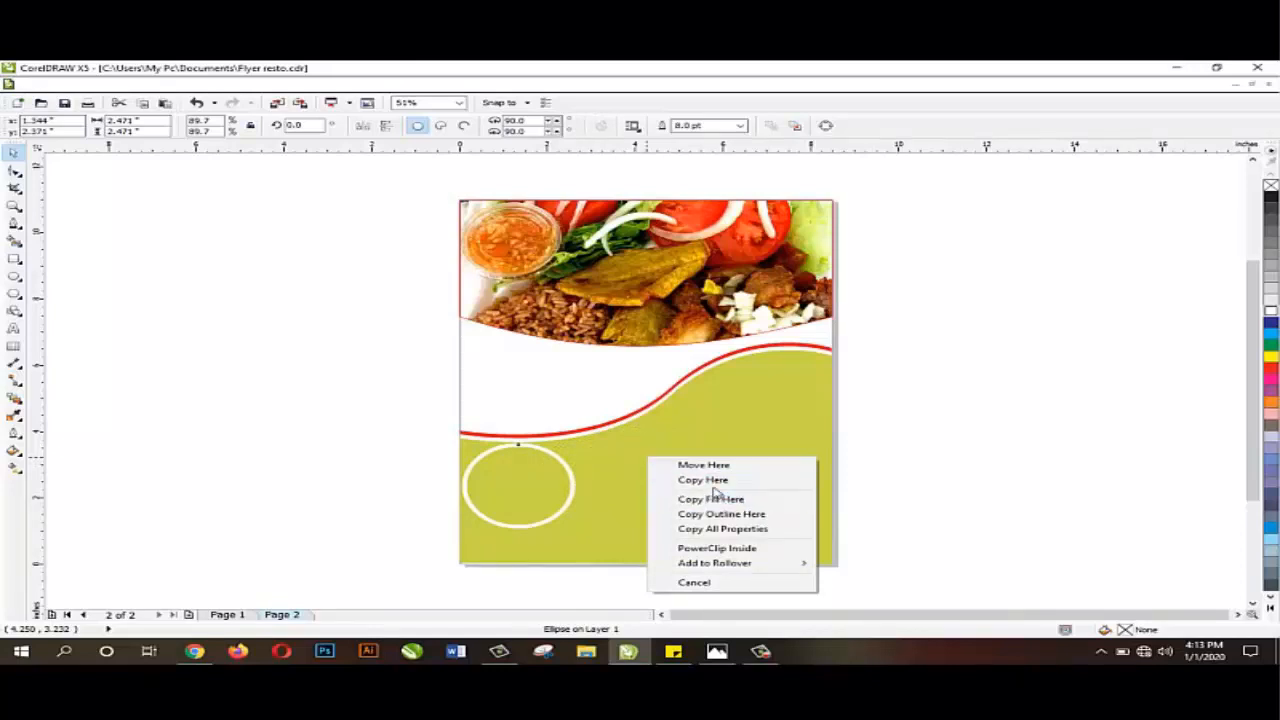
click(712, 481)
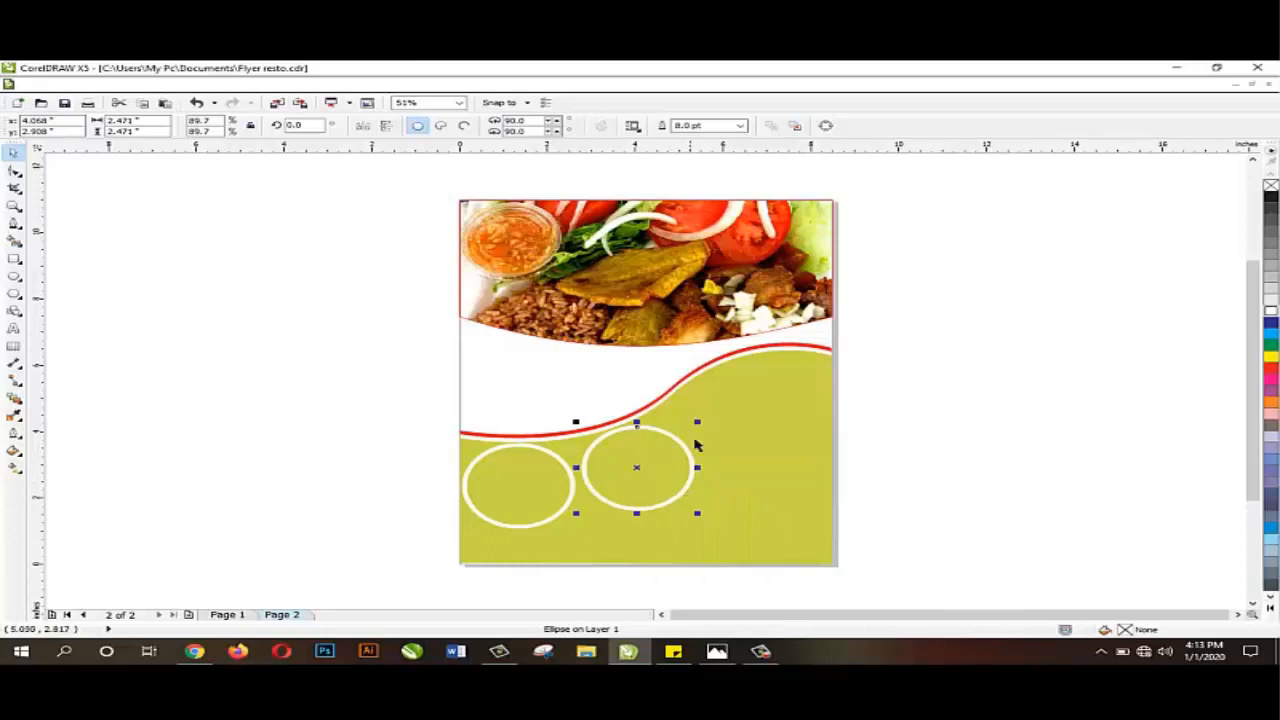
mouse_move(699, 424)
mouse_down()
mouse_move(721, 421)
mouse_move(708, 410)
mouse_up()
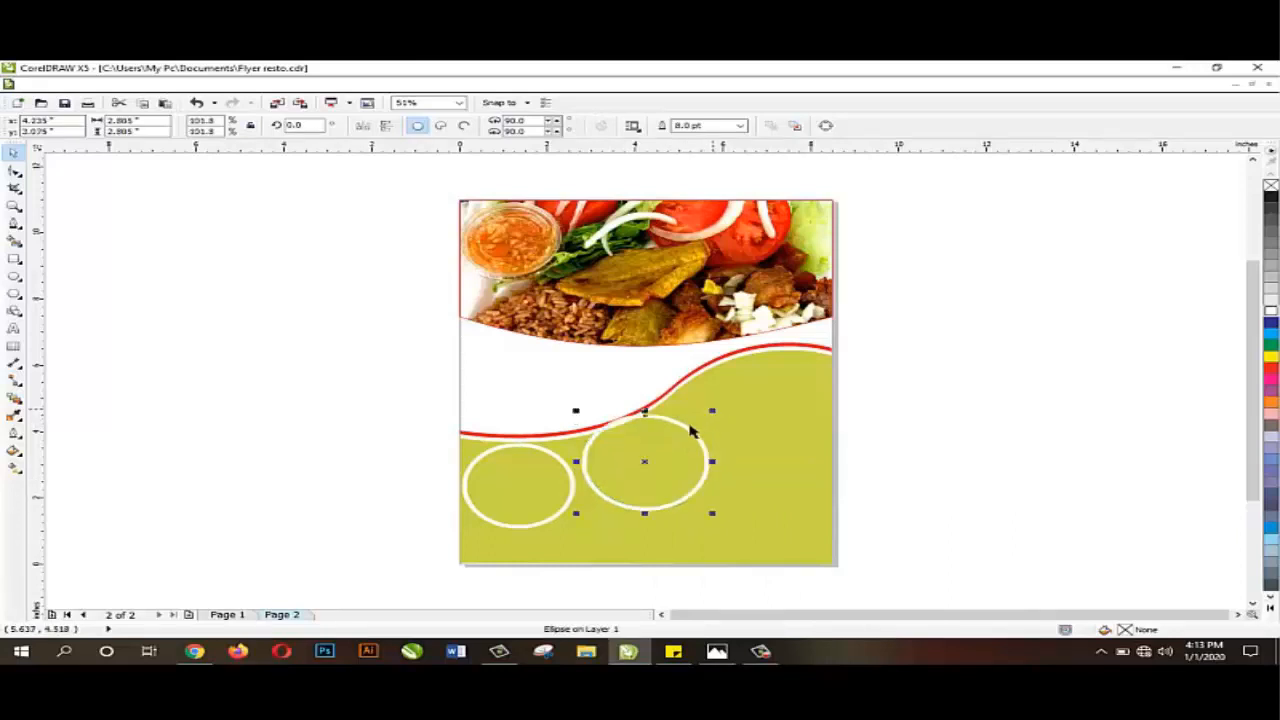
Copy the middle circle up and to the right along the wave and enlarge this third circle to about 2.98 inches wide
drag(651, 463, 737, 421)
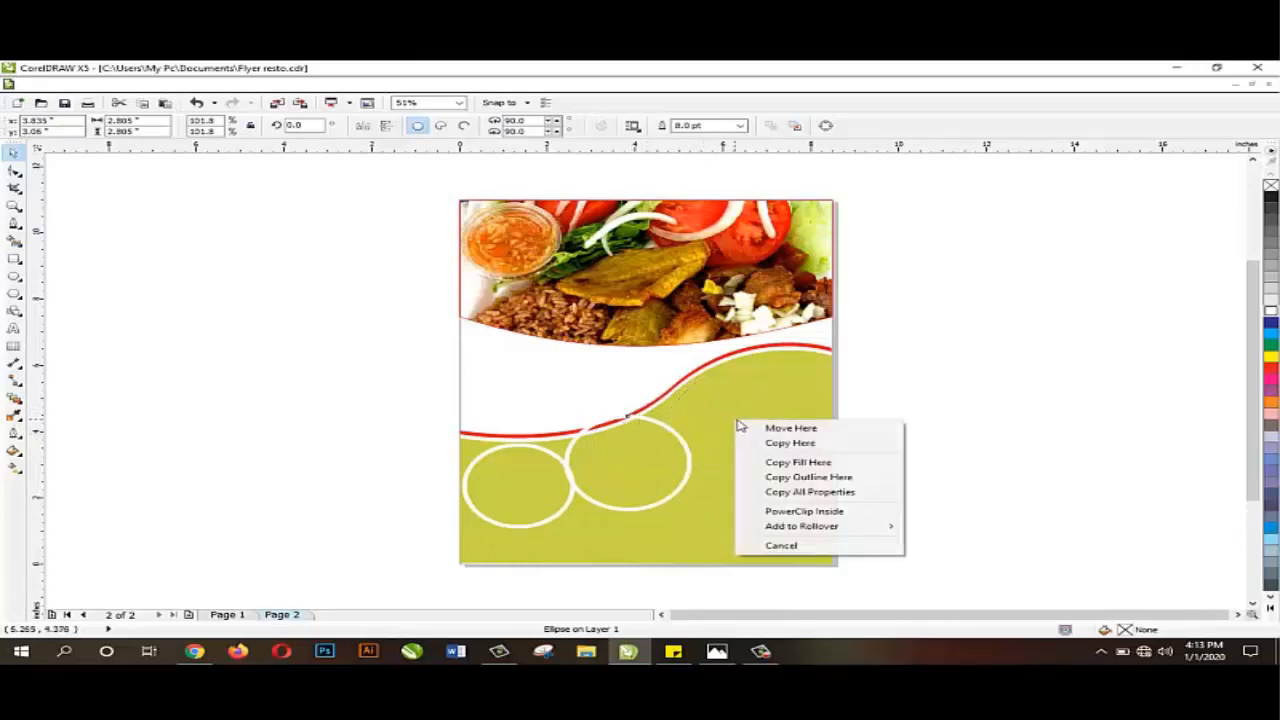
click(790, 443)
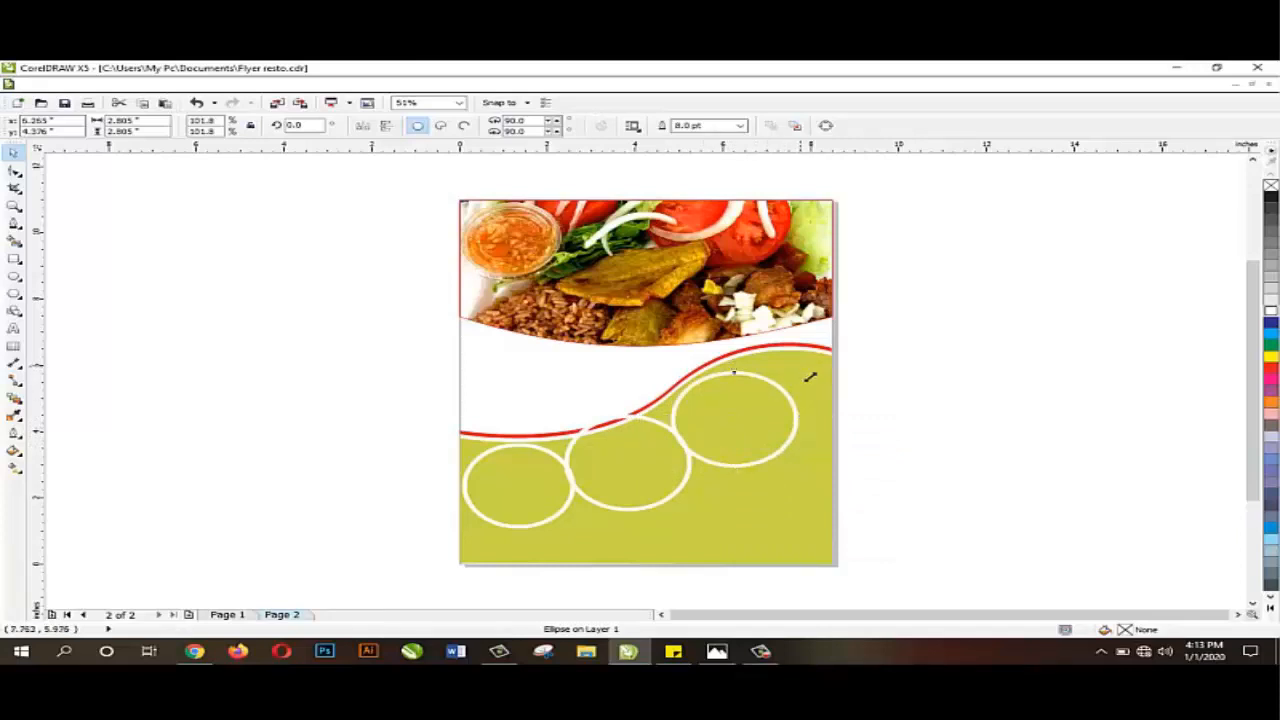
drag(809, 376, 817, 368)
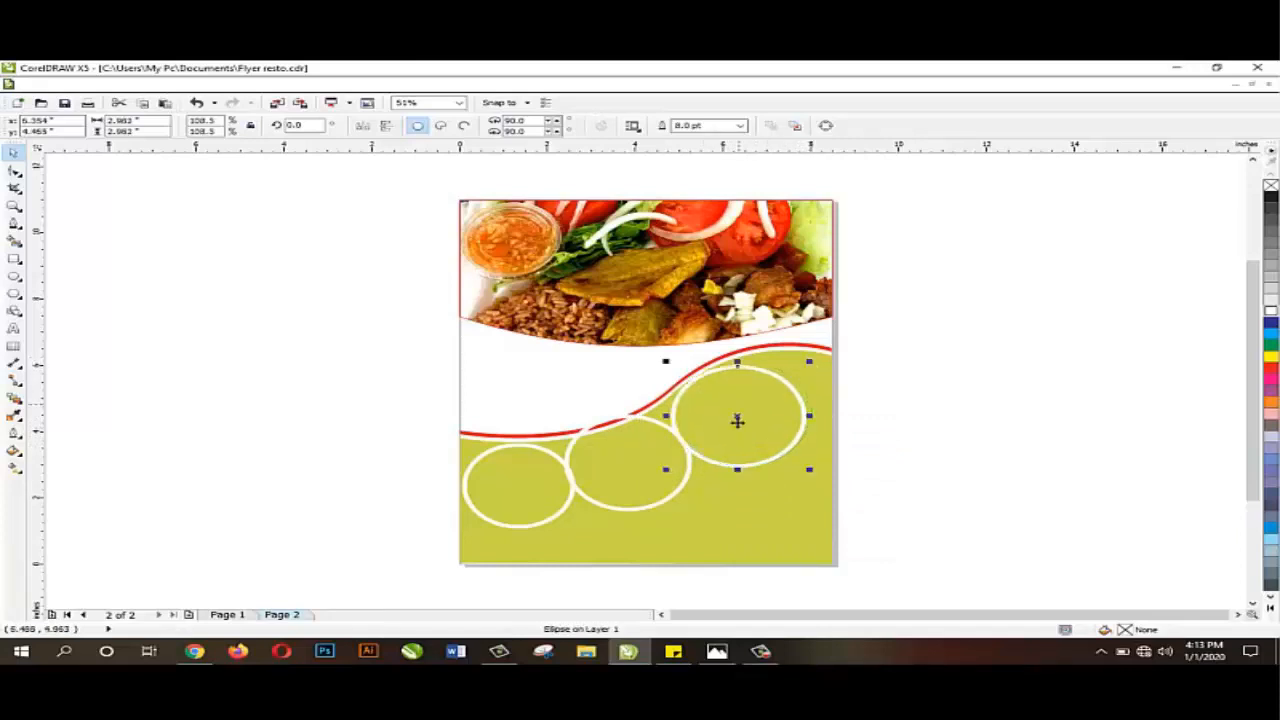
Shrink the three circles to about 2.15, 2.52 and 2.82 inches wide and reposition them in a row just below the red curve
click(541, 497)
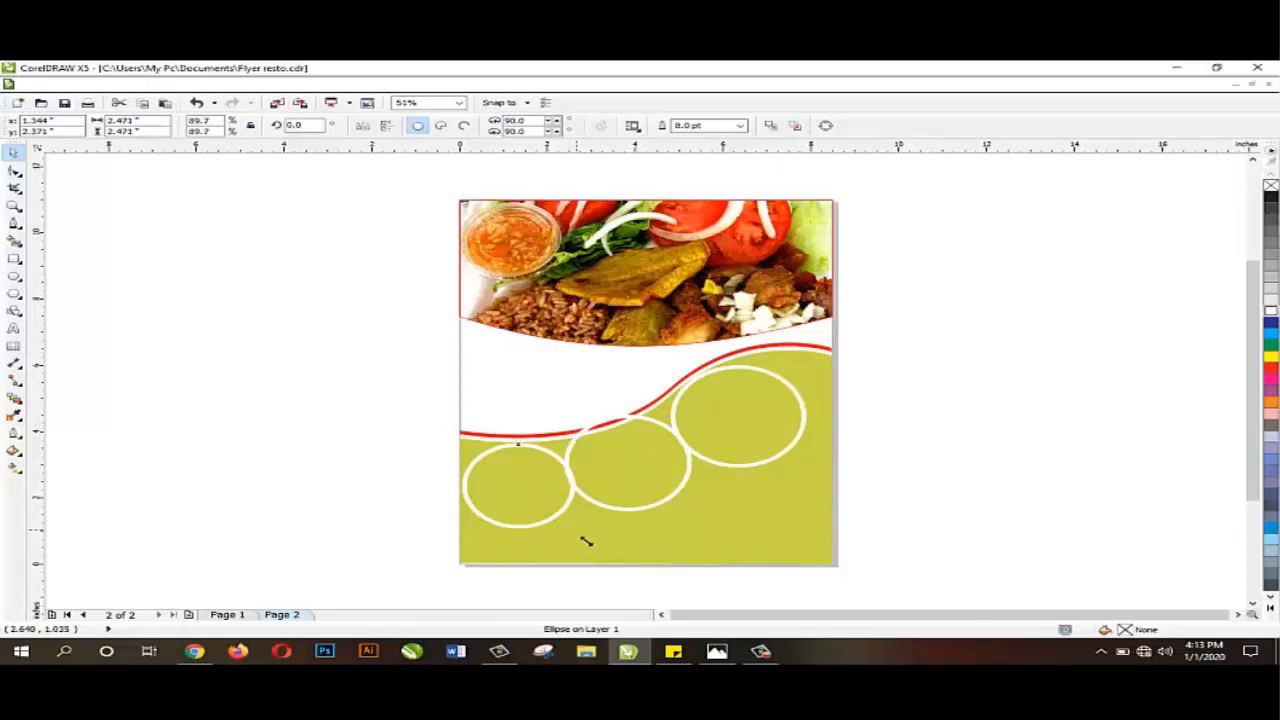
drag(577, 531, 564, 520)
drag(622, 486, 591, 497)
drag(667, 530, 646, 492)
mouse_move(745, 451)
mouse_down()
mouse_move(743, 437)
mouse_move(728, 463)
mouse_up()
drag(803, 491, 783, 476)
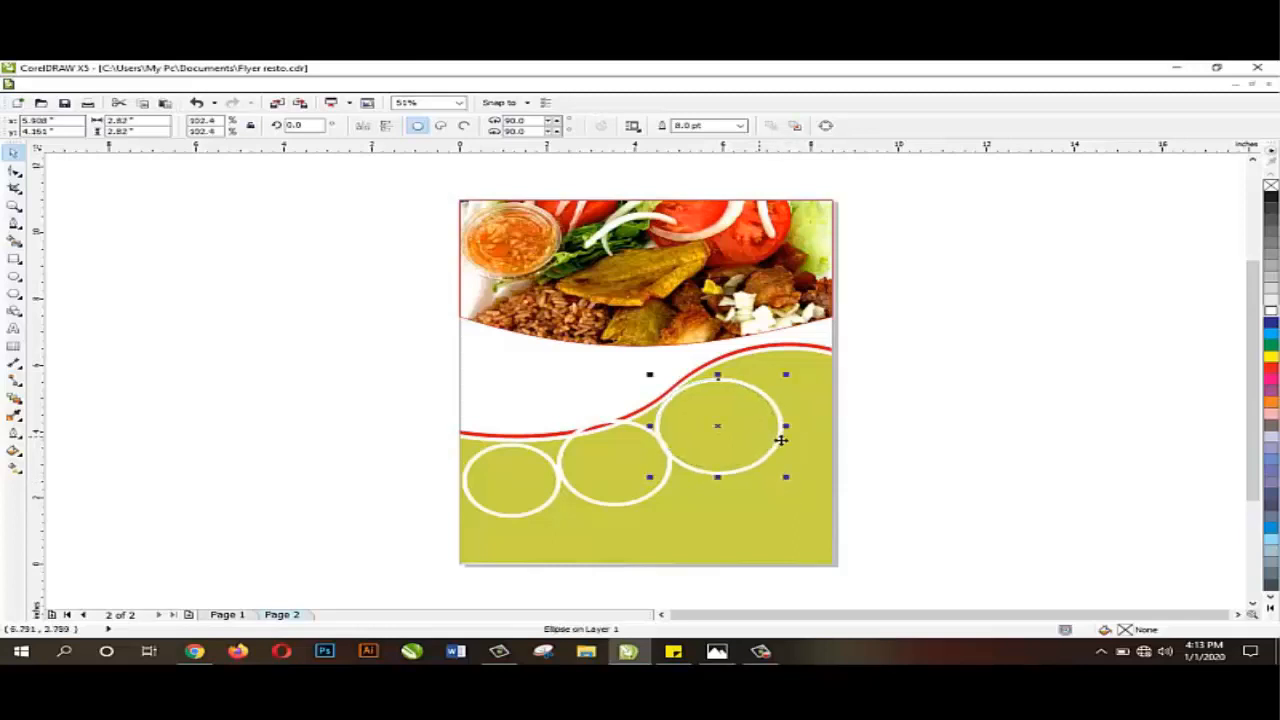
click(802, 422)
drag(617, 462, 620, 478)
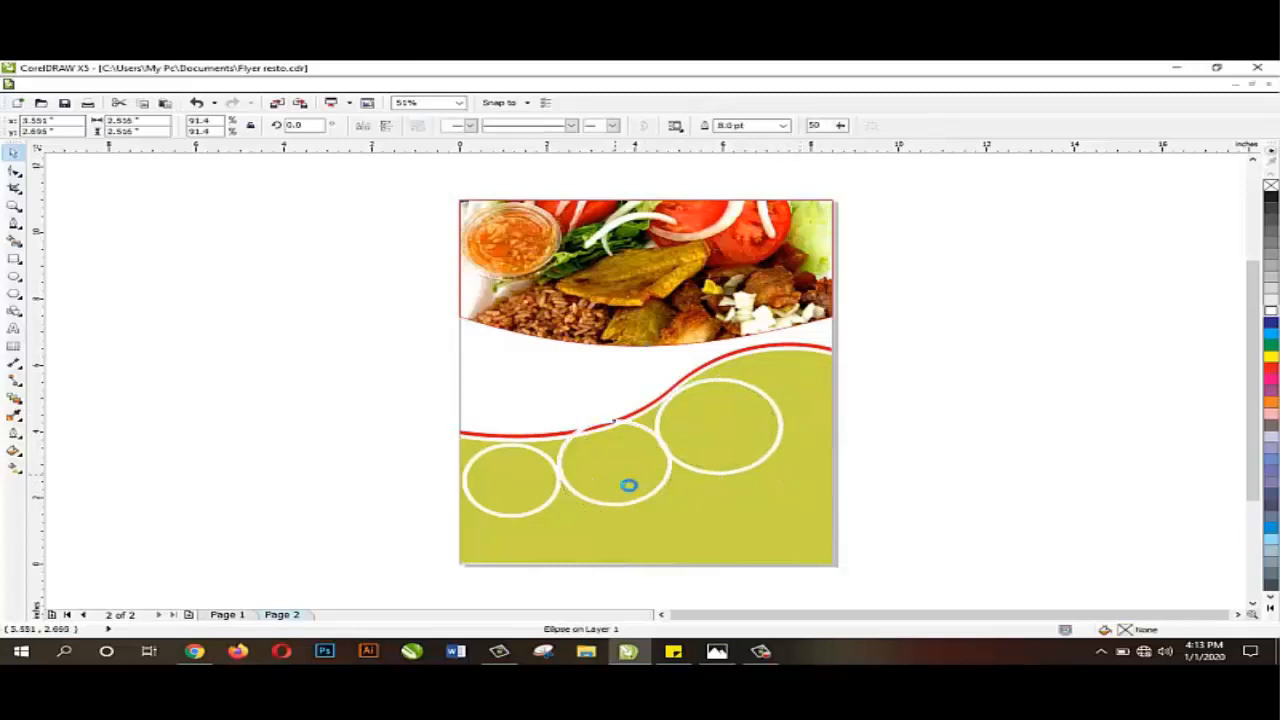
Import the photo 20170708_191156 about 3.5 inches wide and PowerClip it inside the smallest circle on the green wave
click(541, 499)
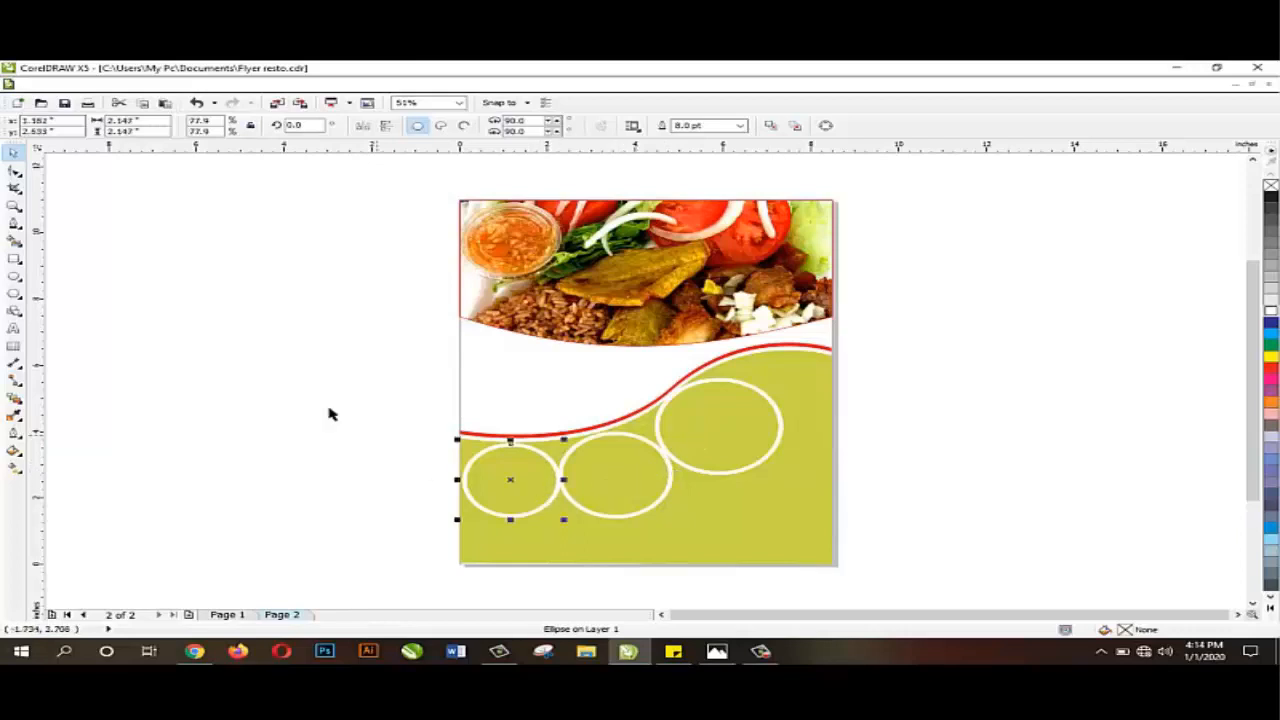
click(36, 84)
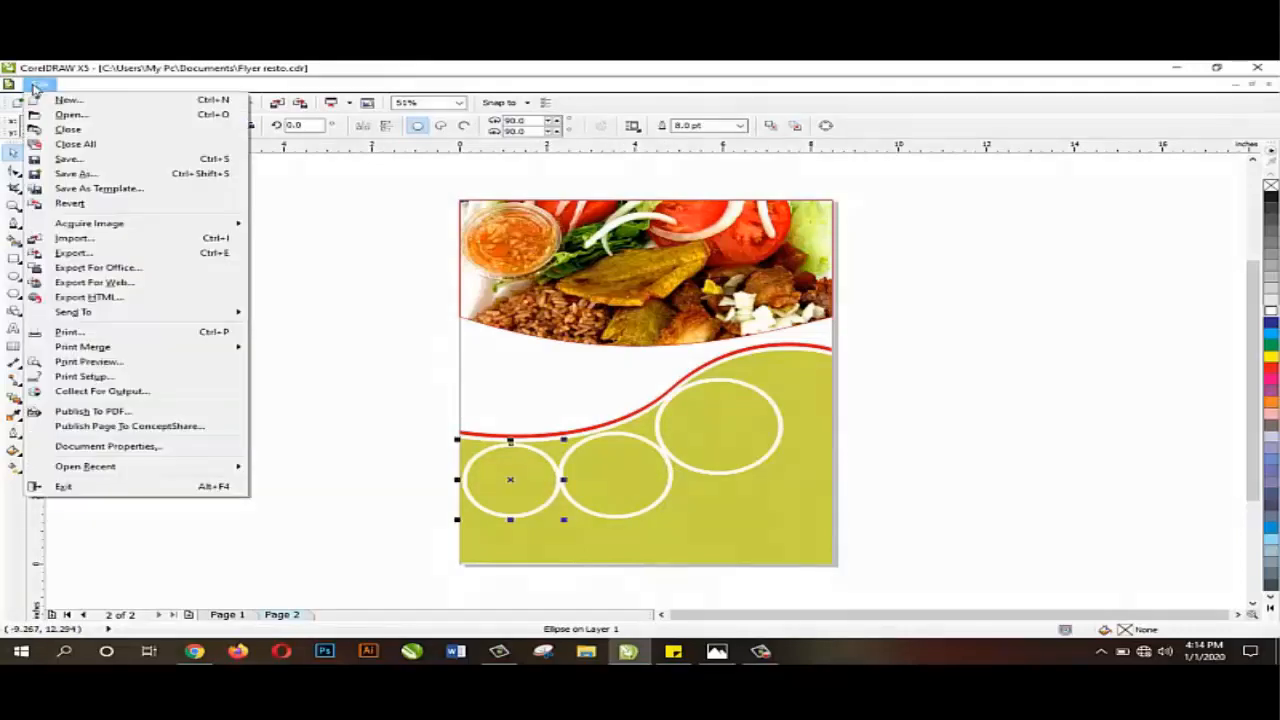
click(80, 238)
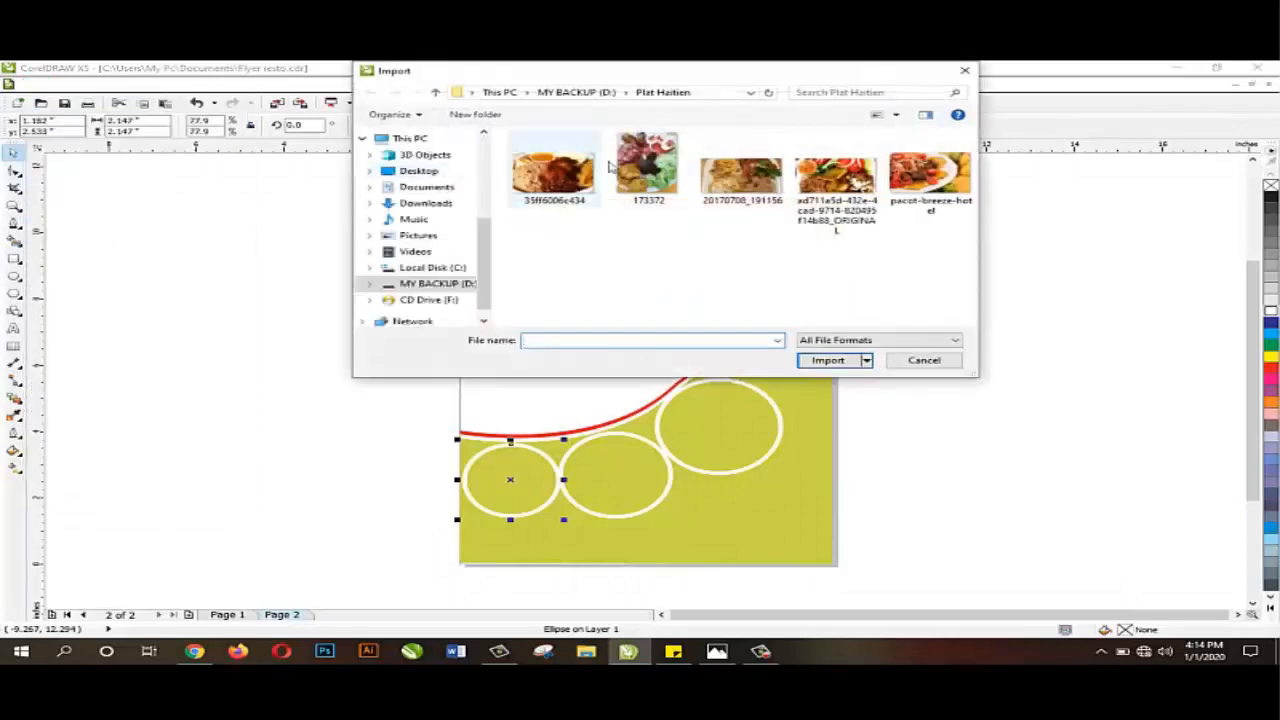
click(765, 180)
click(830, 360)
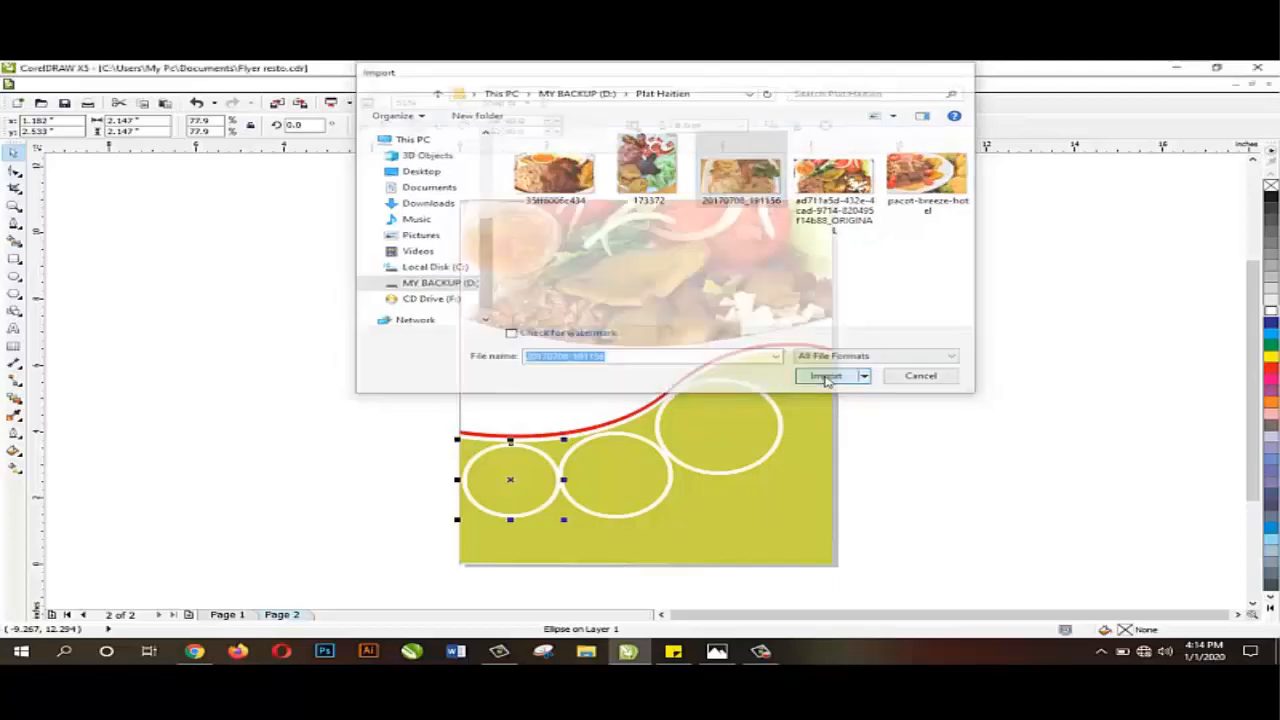
drag(193, 306, 503, 489)
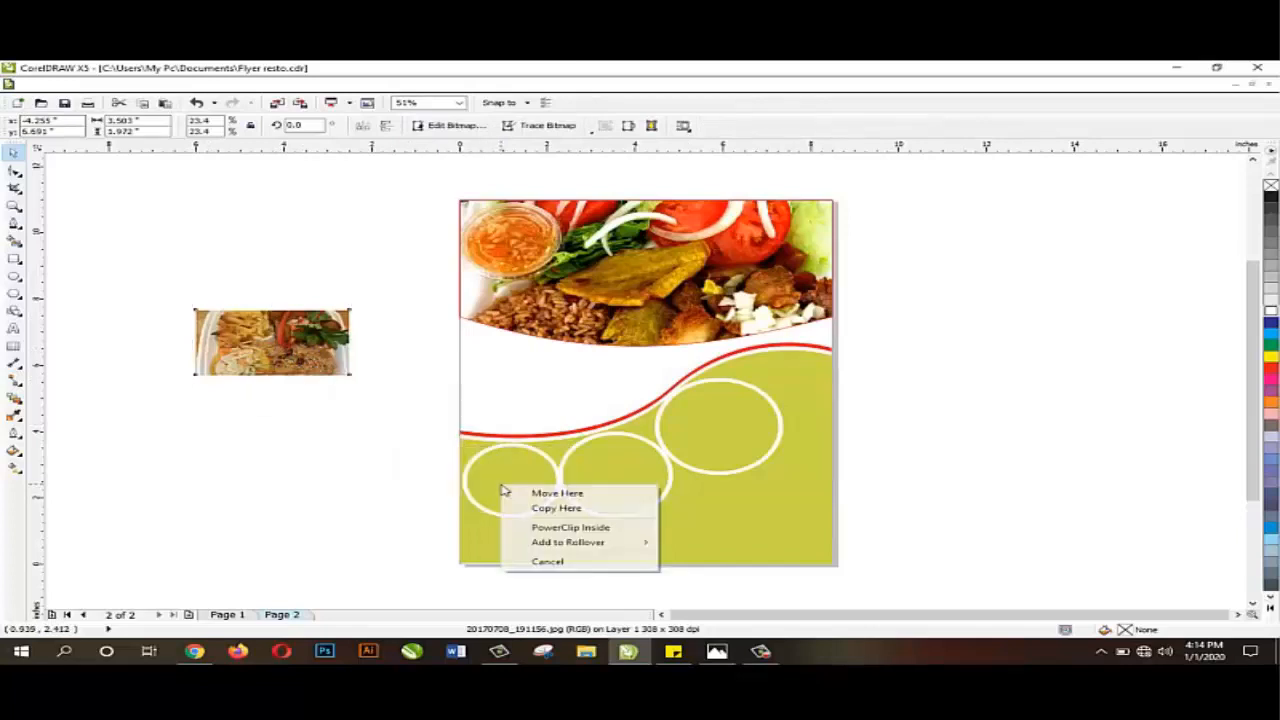
click(547, 528)
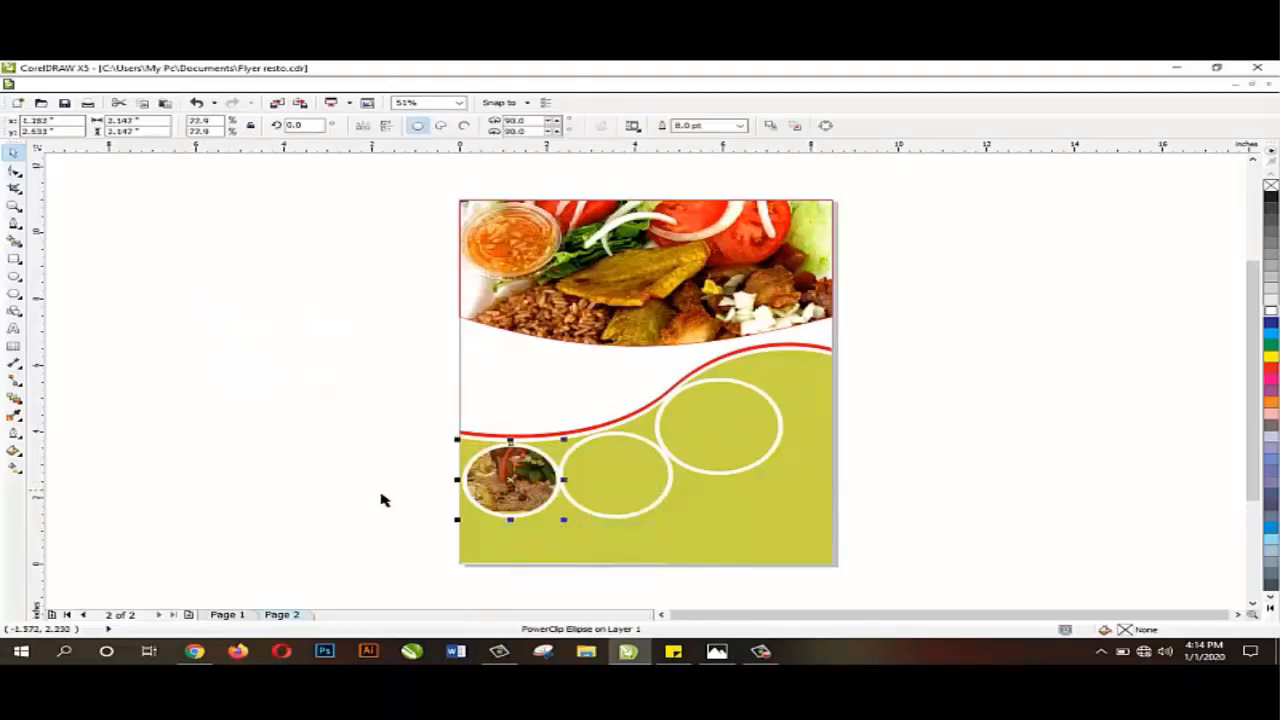
click(345, 508)
Edit the smallest circle's PowerClip contents, enlarge the photo to about 3.67 inches wide and finish editing
click(508, 495)
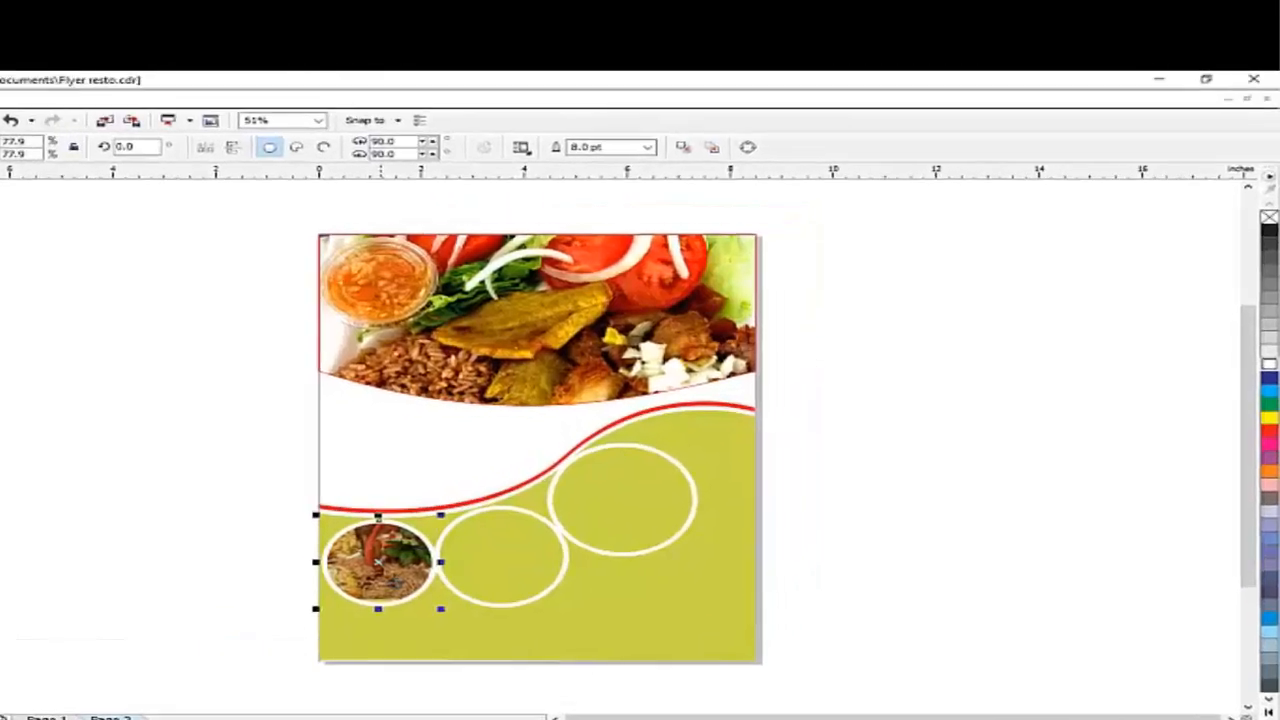
right_click(512, 481)
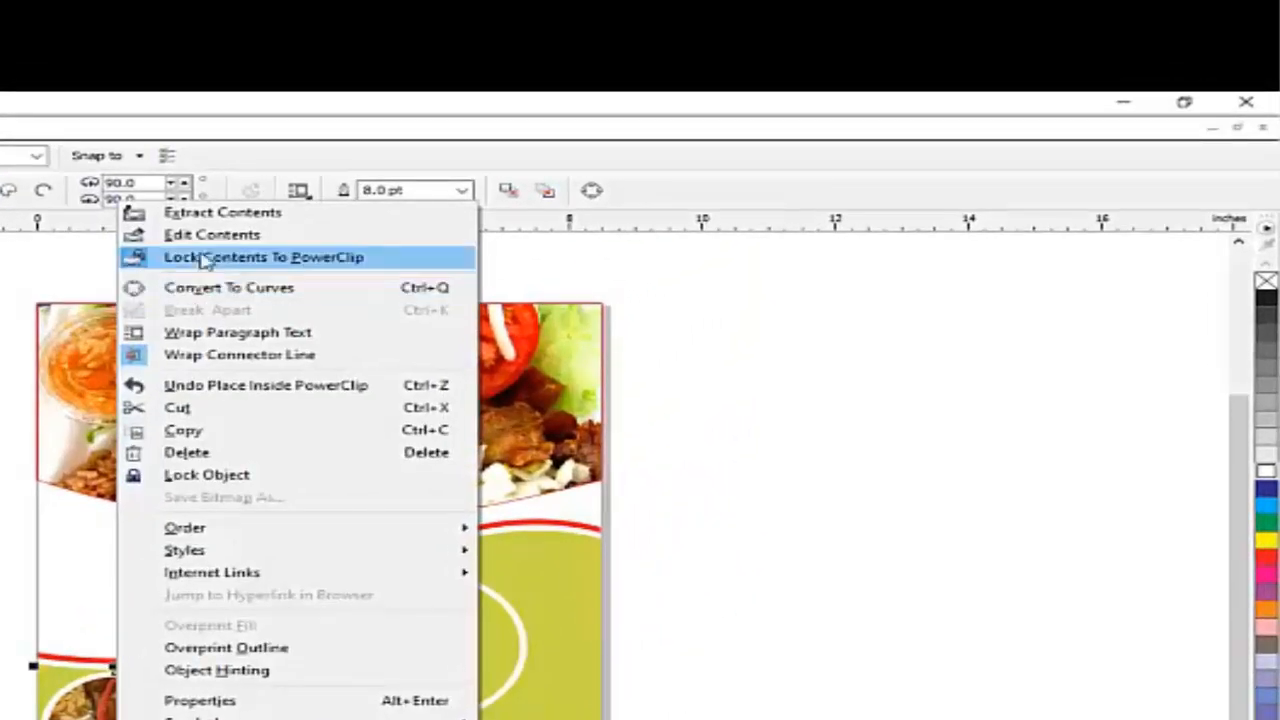
click(190, 236)
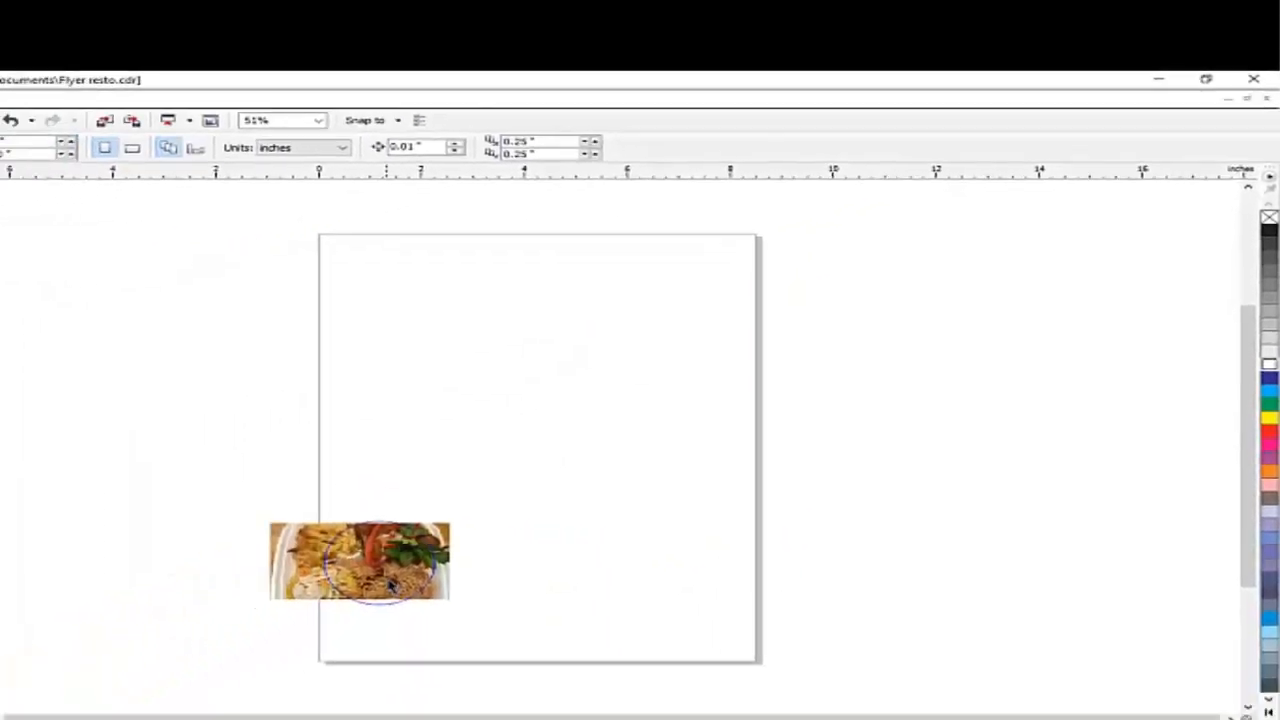
click(413, 589)
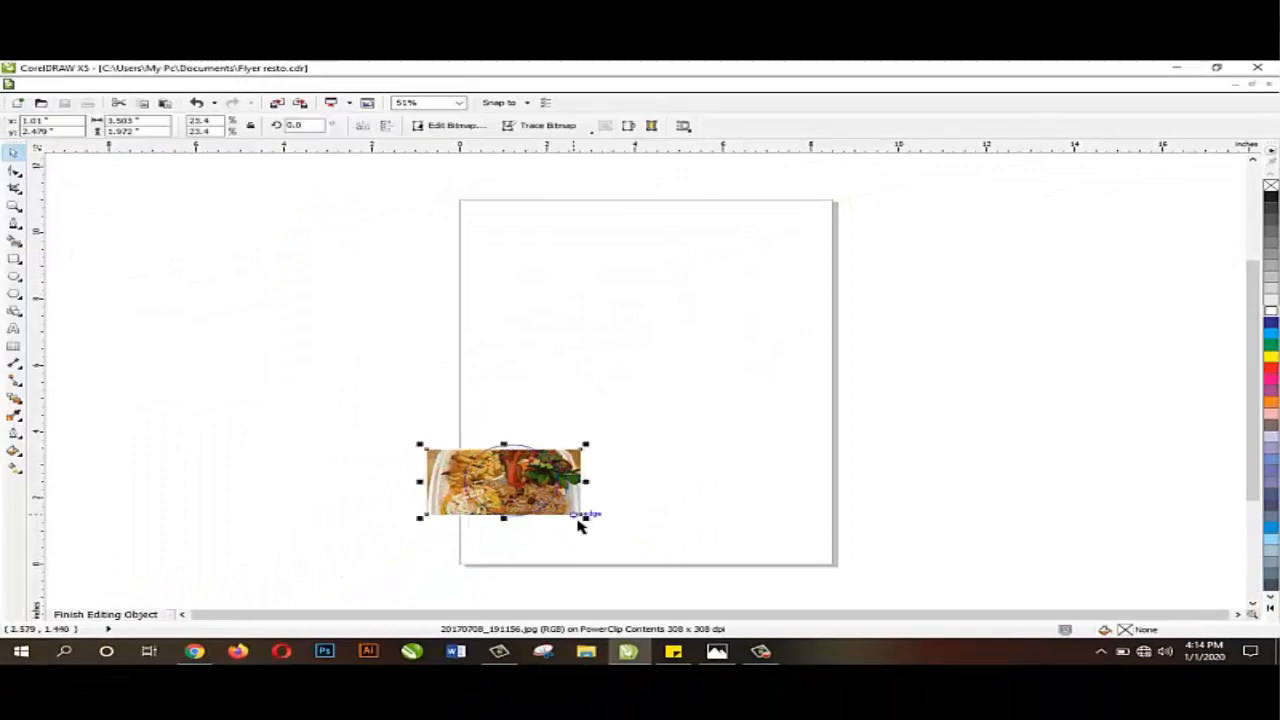
drag(581, 527, 603, 528)
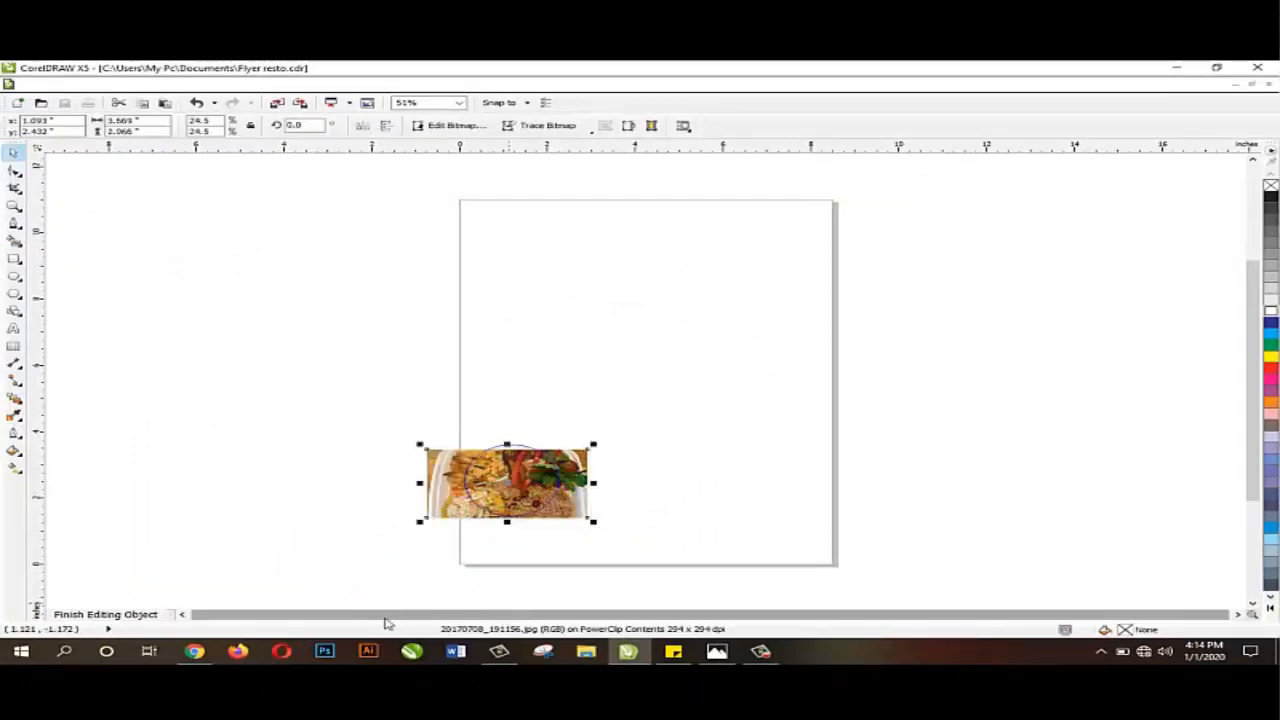
click(106, 614)
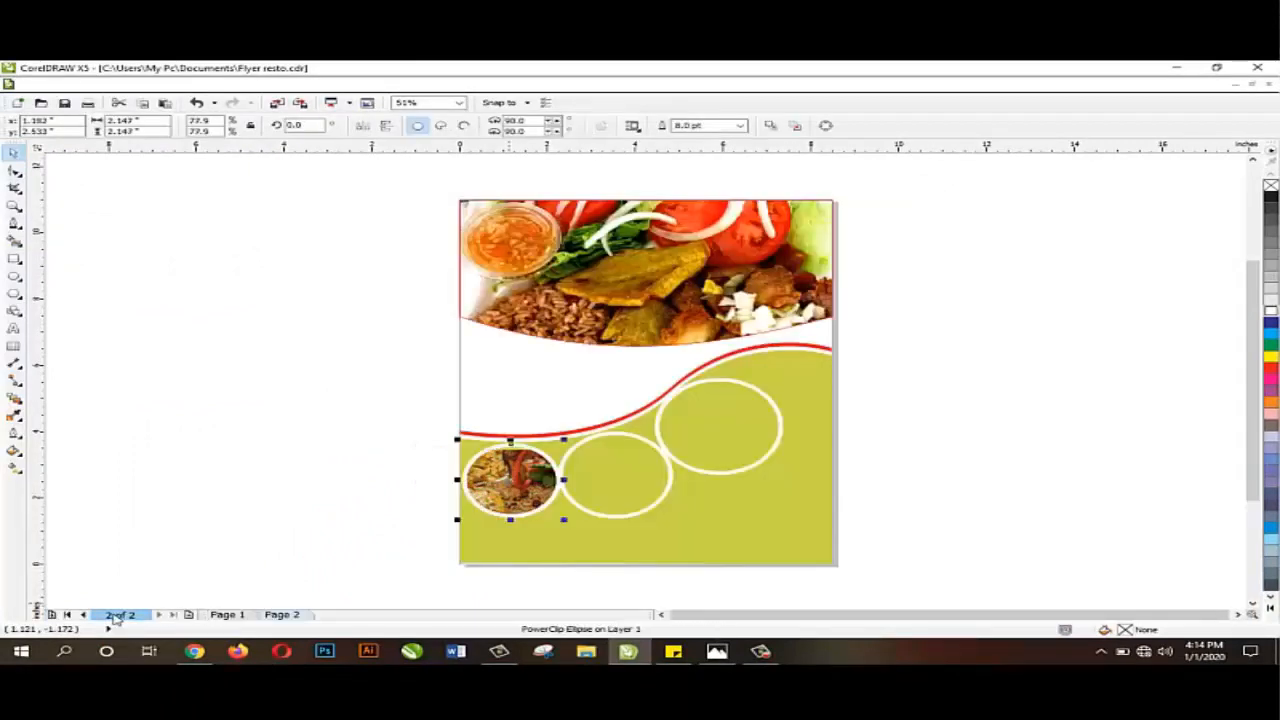
Import the photo pacot-breeze-hotel about 3.57 inches wide beside the page and PowerClip it inside the middle circle
click(645, 484)
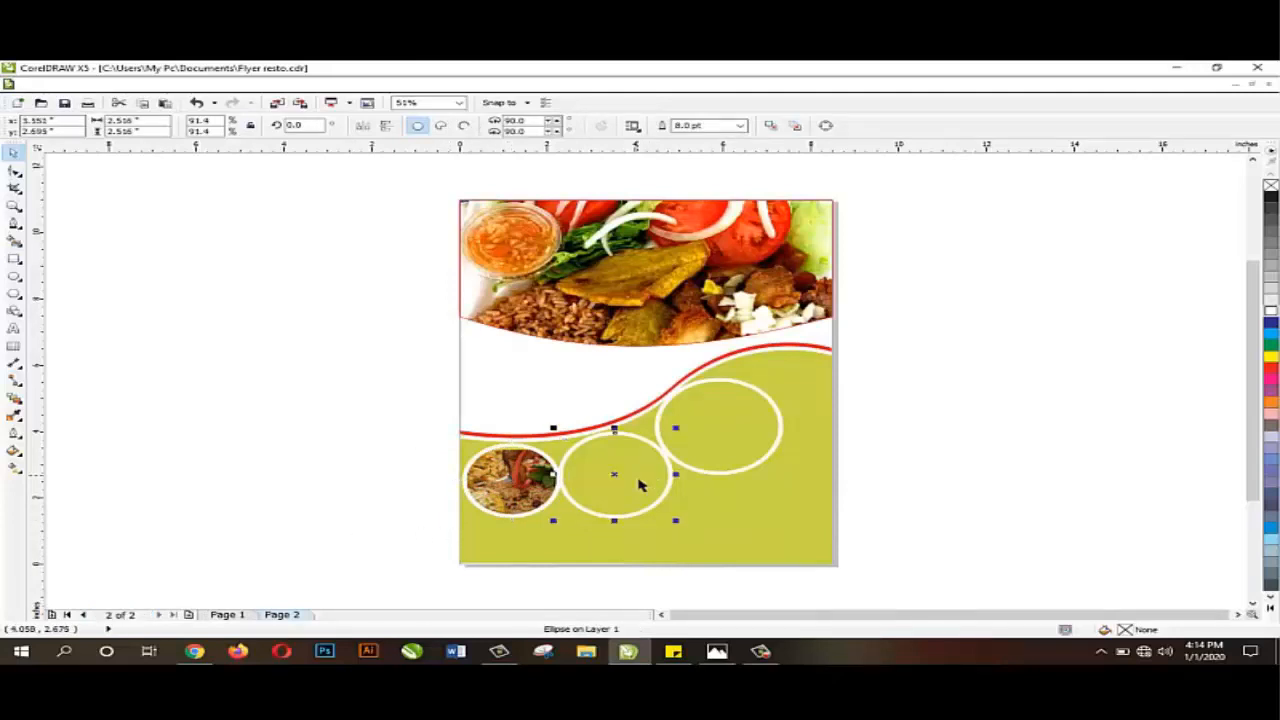
click(38, 84)
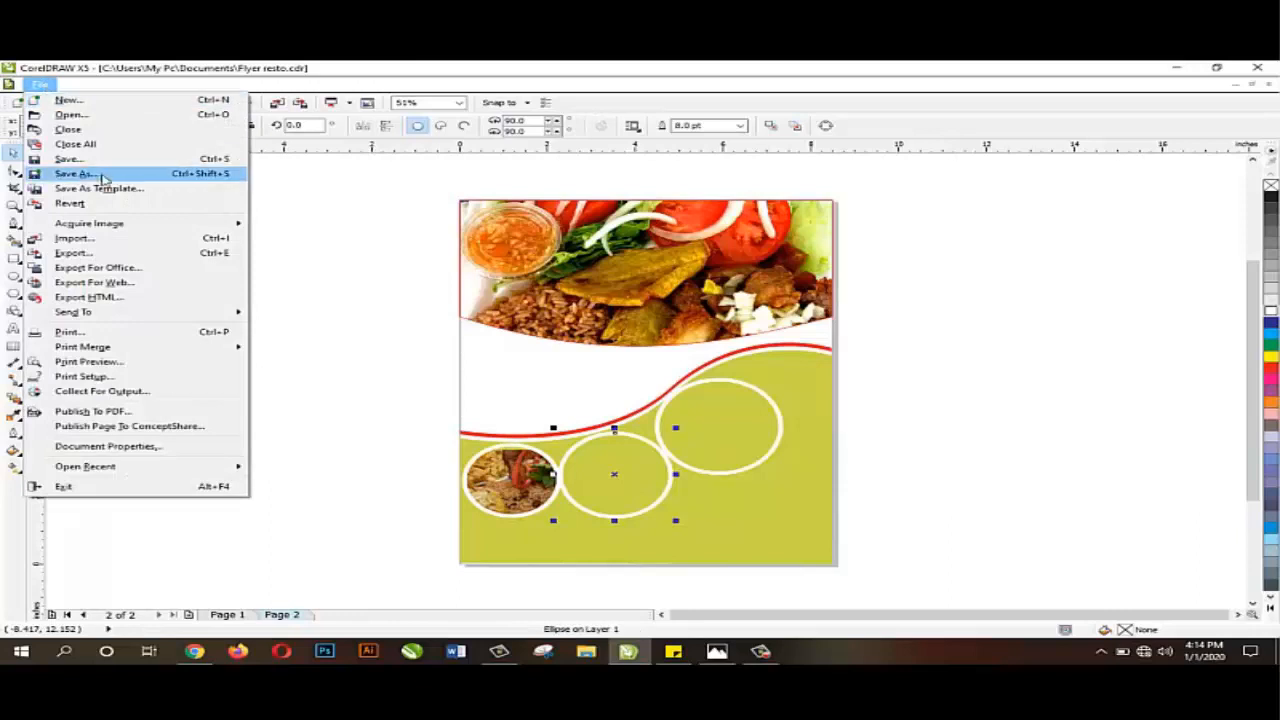
click(330, 251)
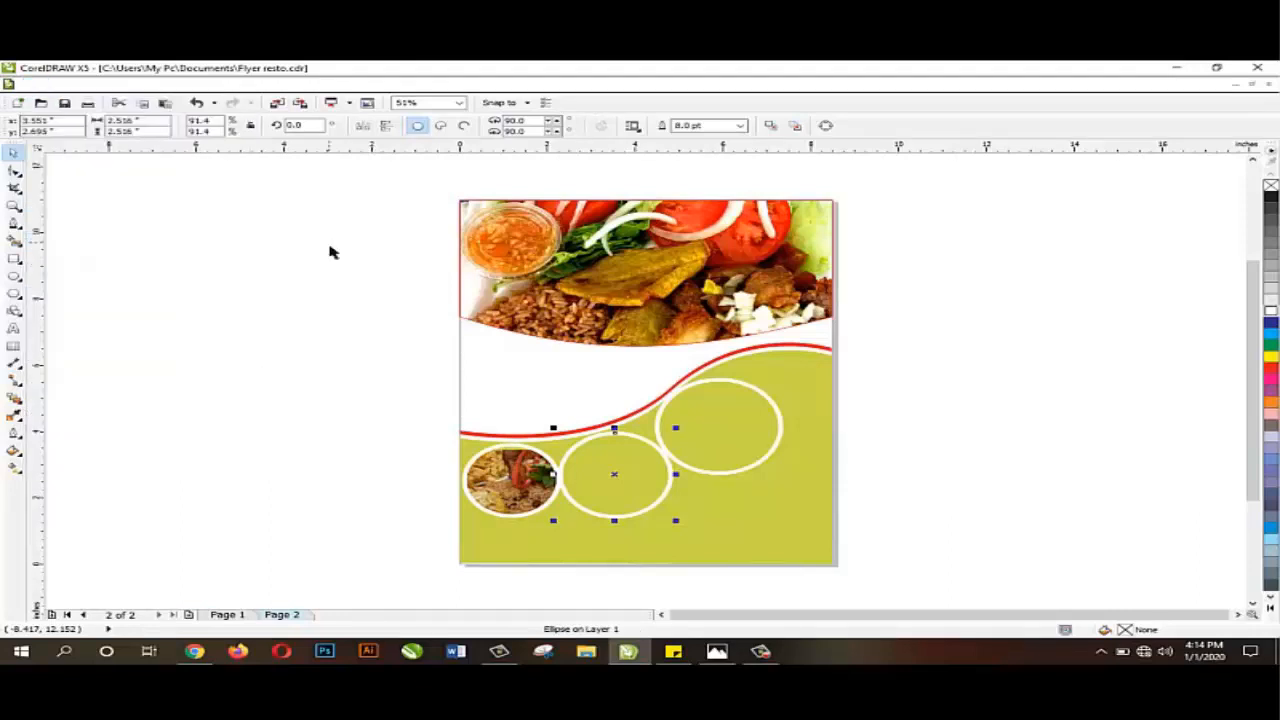
key(ctrl+i)
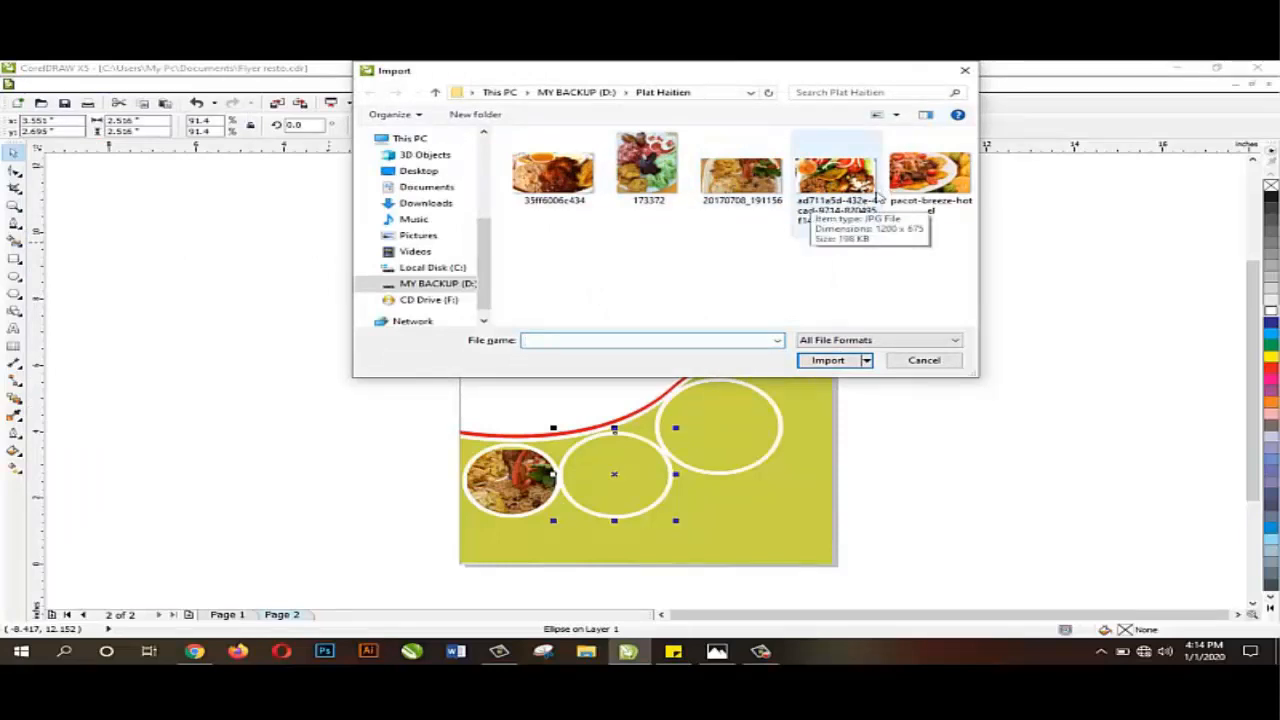
click(903, 218)
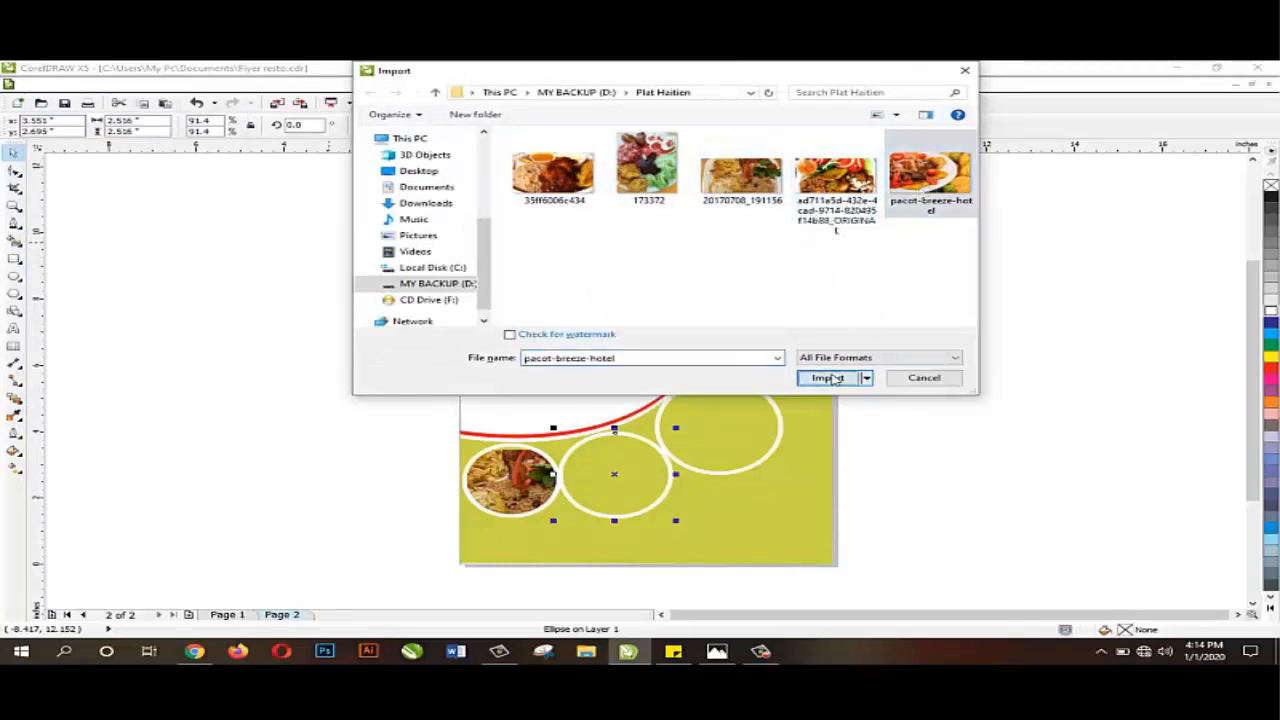
click(845, 375)
drag(349, 458, 317, 449)
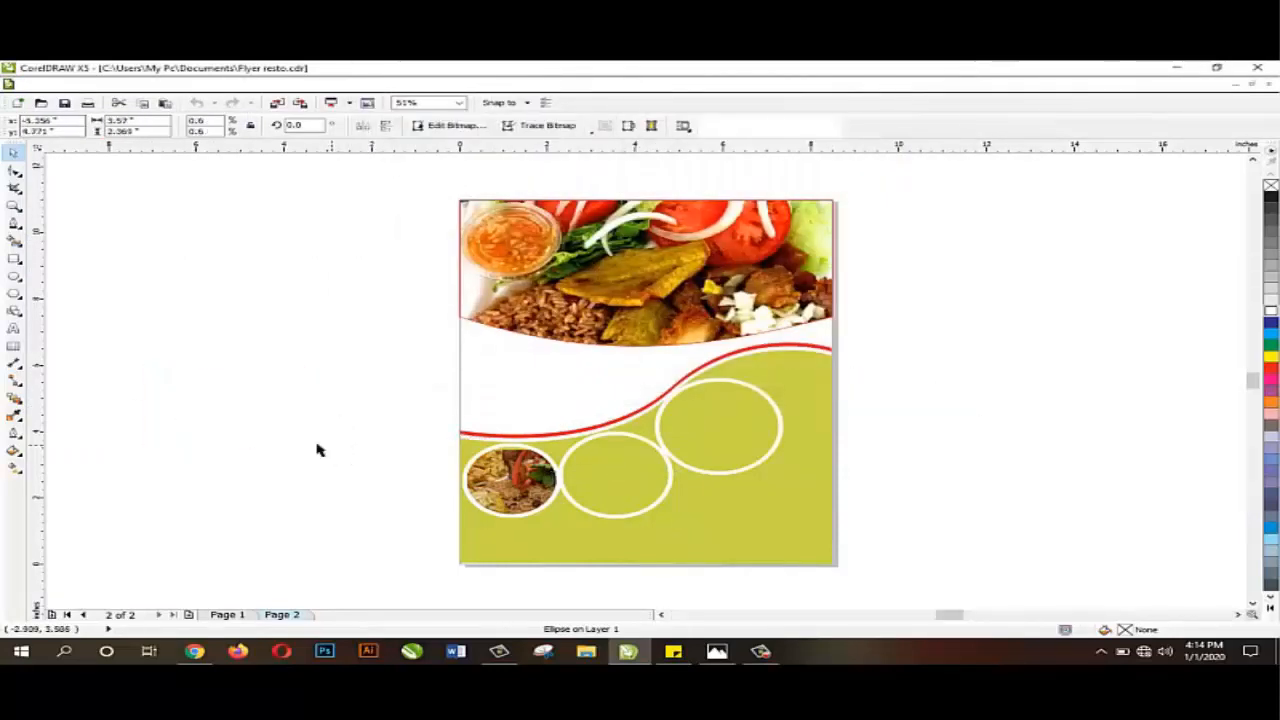
drag(219, 411, 604, 478)
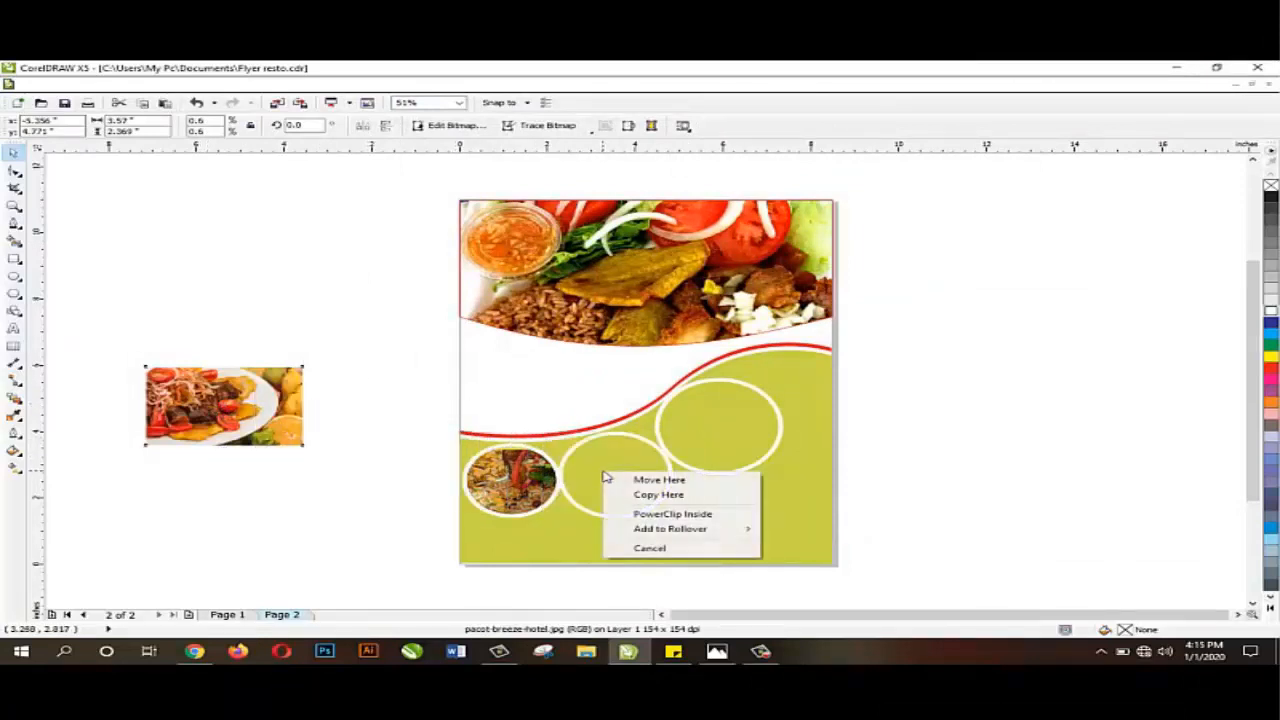
click(655, 514)
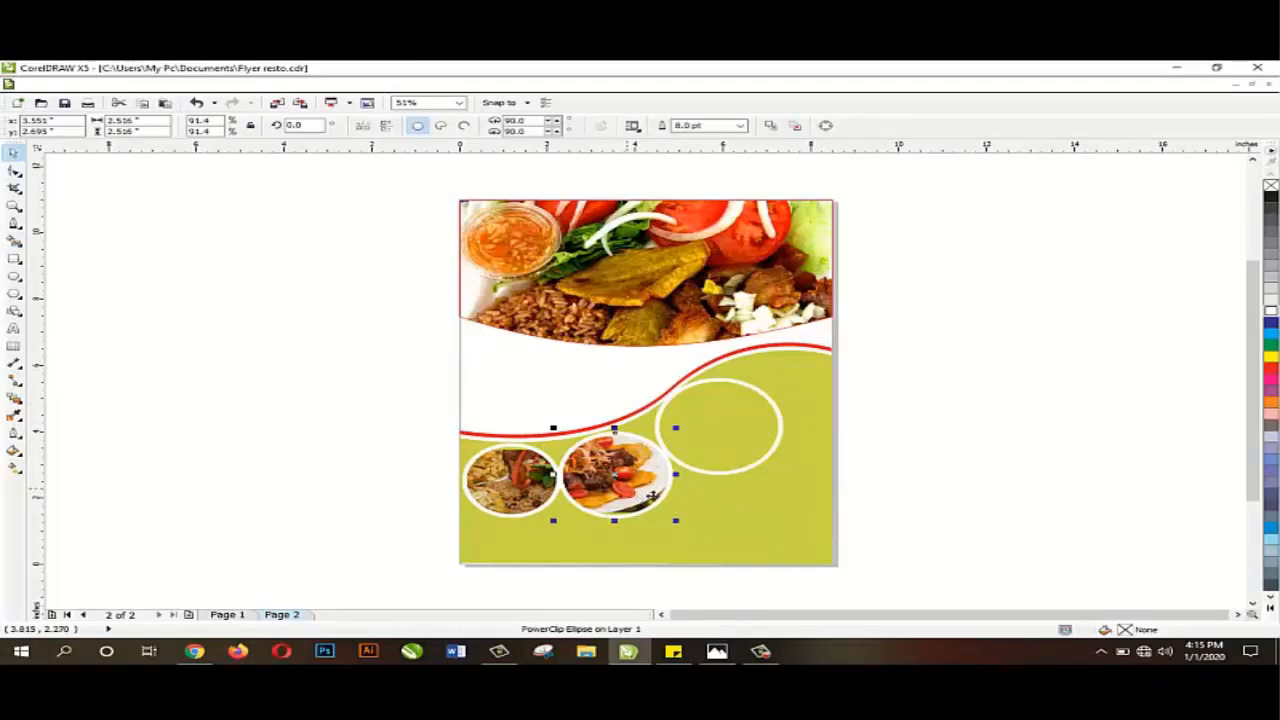
Import the photo 35ff6006c434 about 3.82 inches wide beside the page and PowerClip it inside the largest circle
click(736, 436)
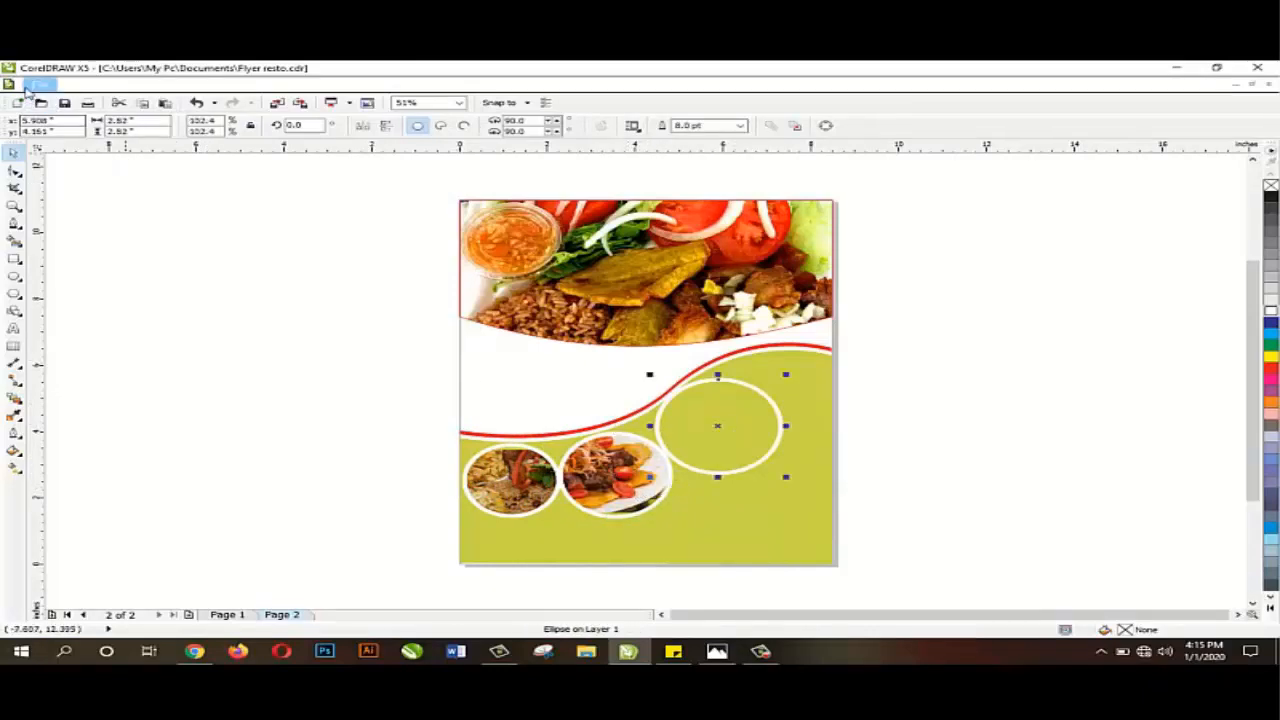
click(32, 87)
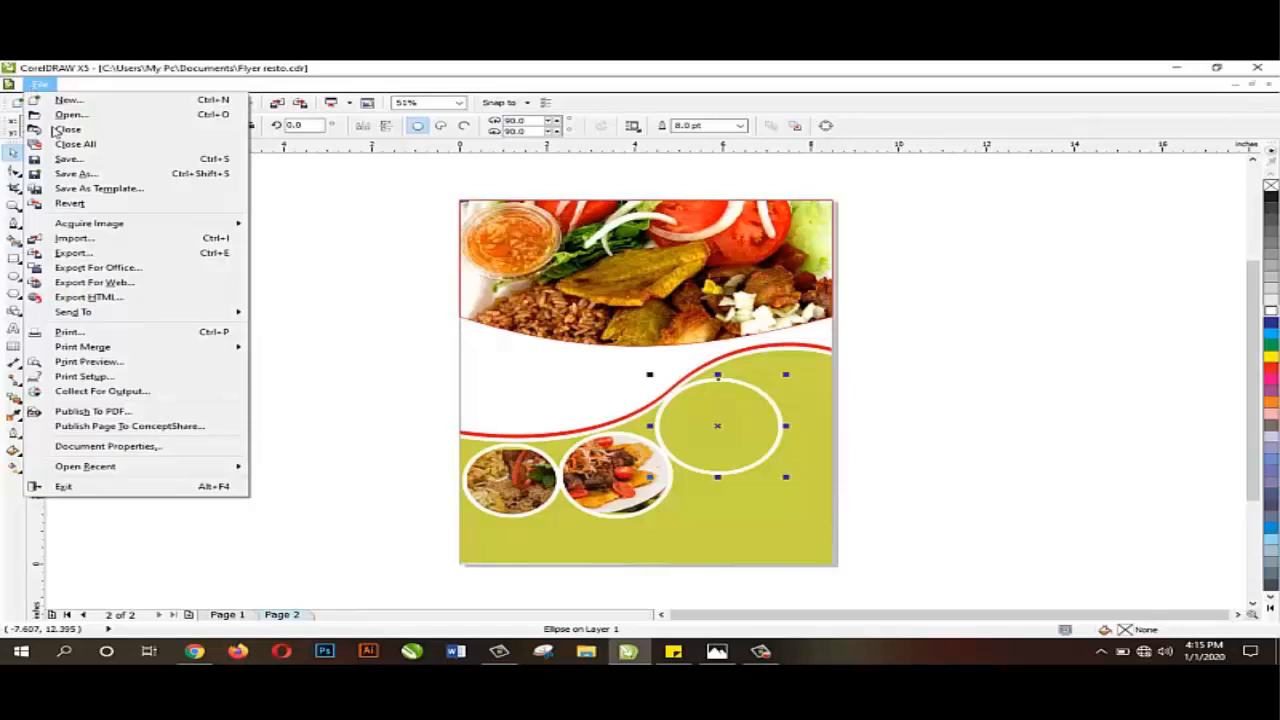
click(72, 238)
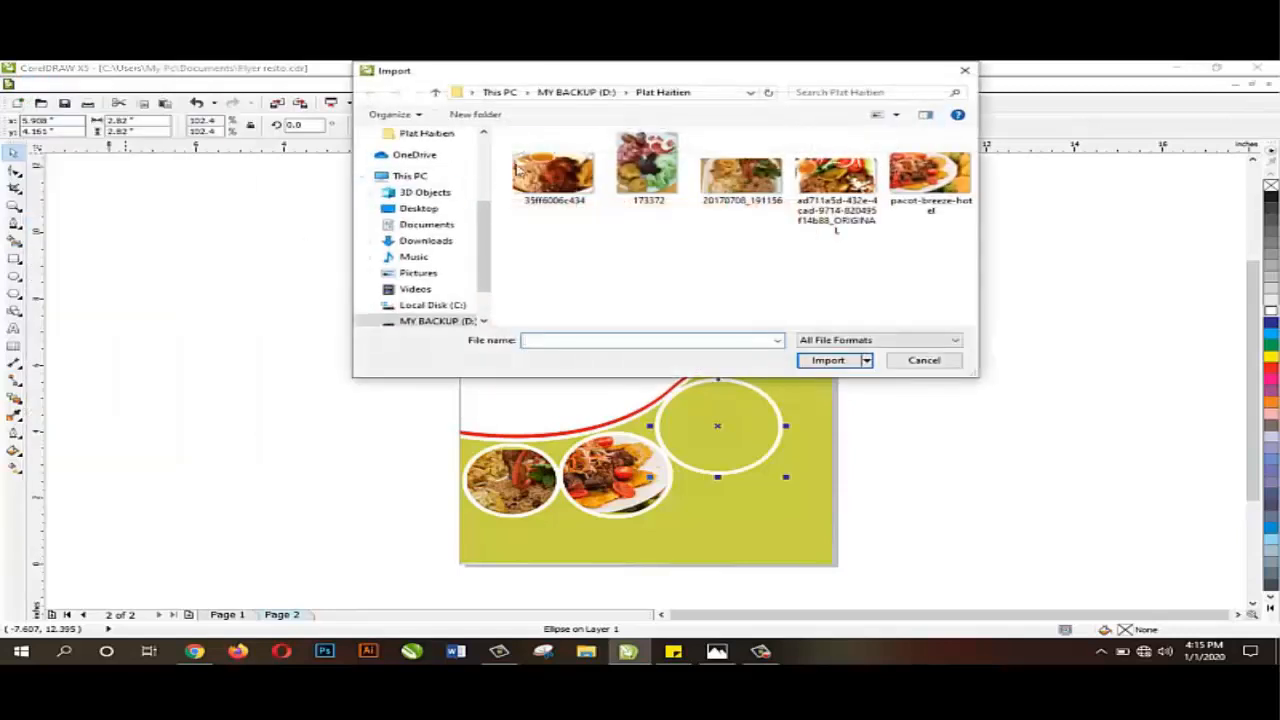
click(553, 172)
click(828, 378)
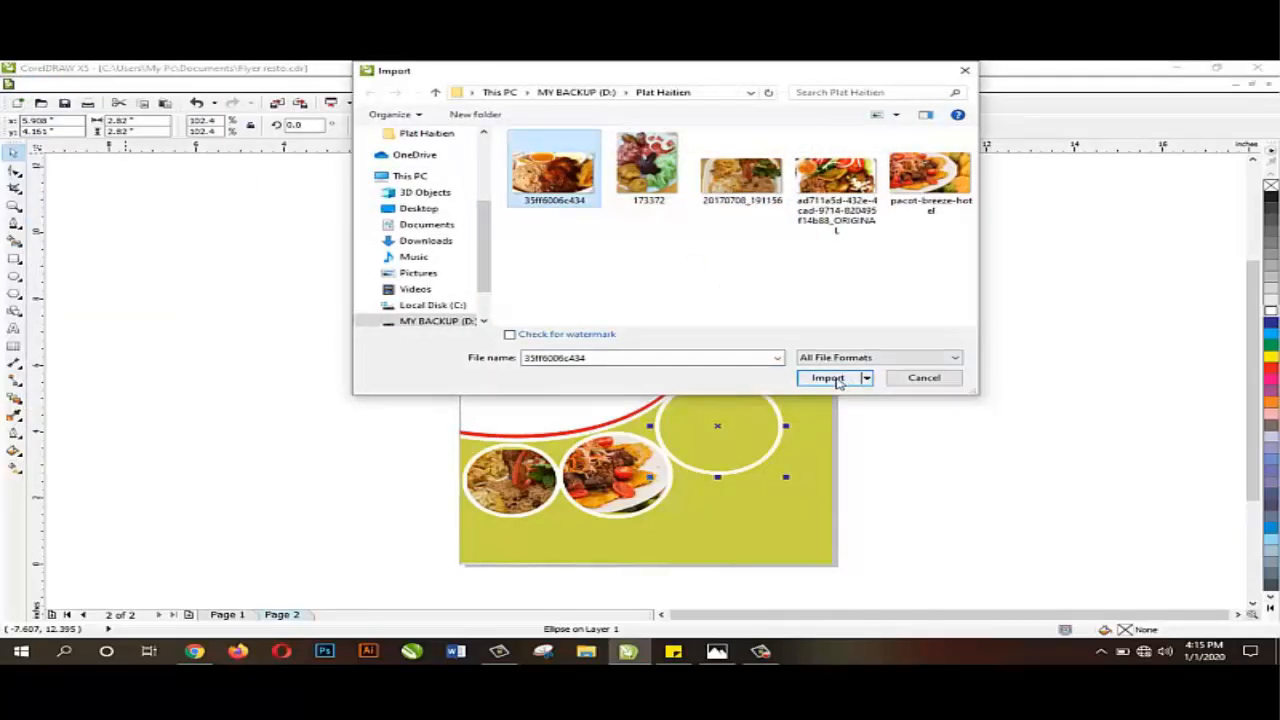
drag(380, 415, 383, 413)
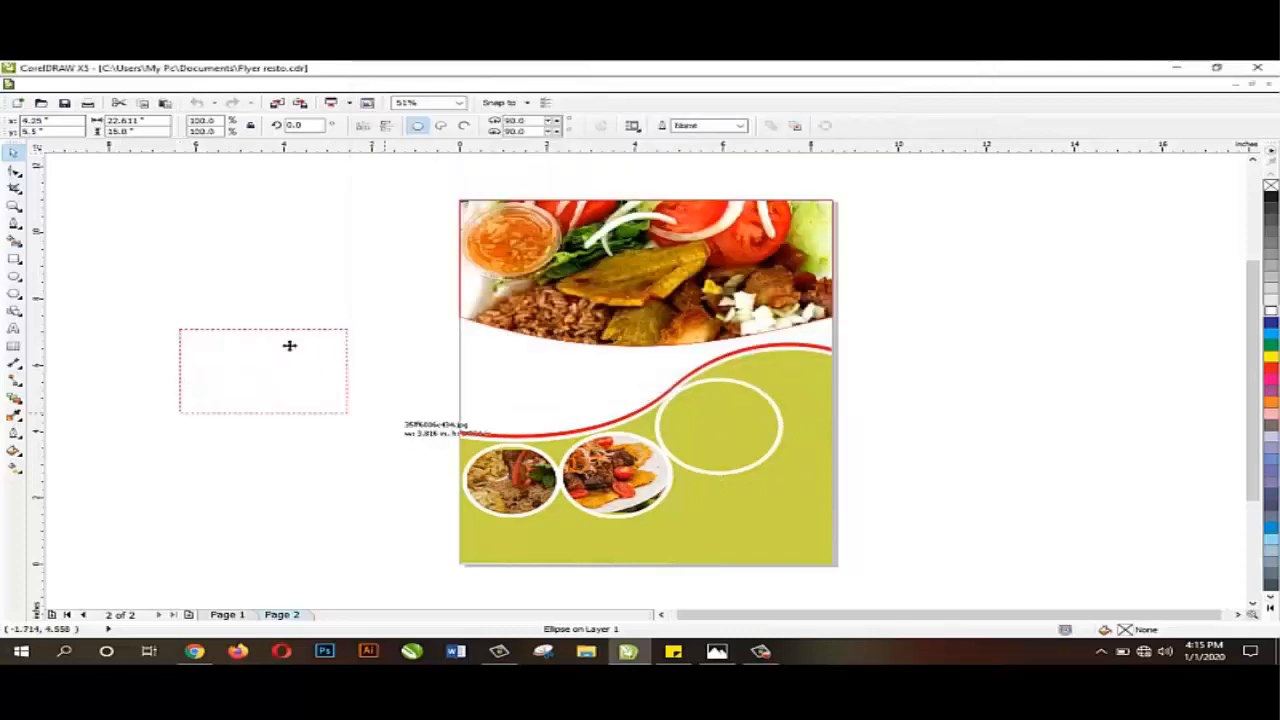
drag(262, 370, 710, 421)
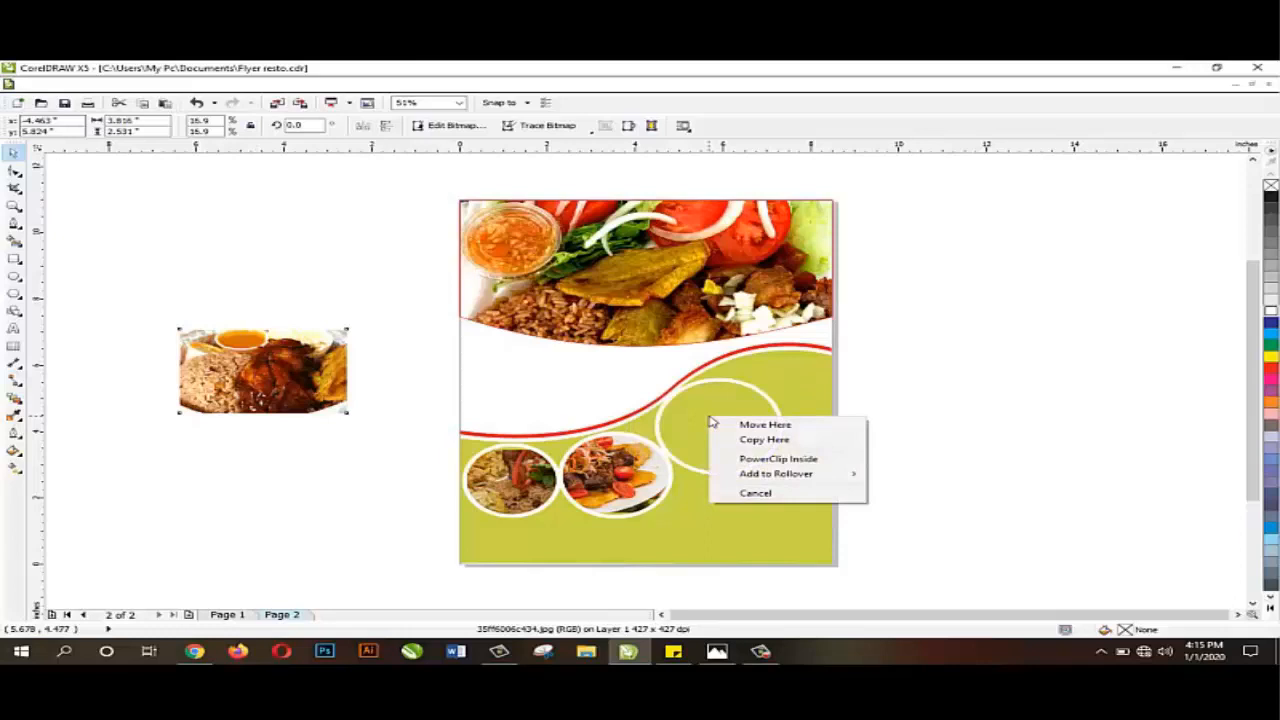
click(757, 461)
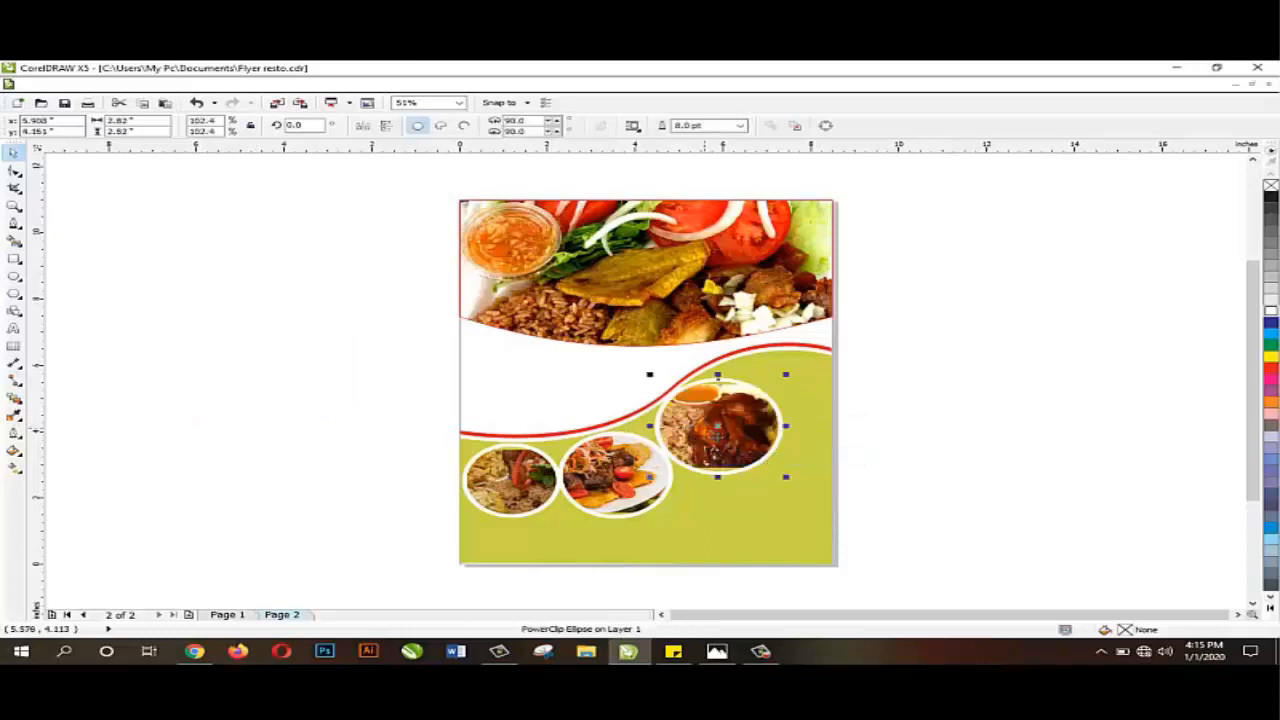
Edit the largest circle's PowerClip contents, stretch the photo to about 2.7 inches high so it fills the circle, and finish editing
right_click(706, 430)
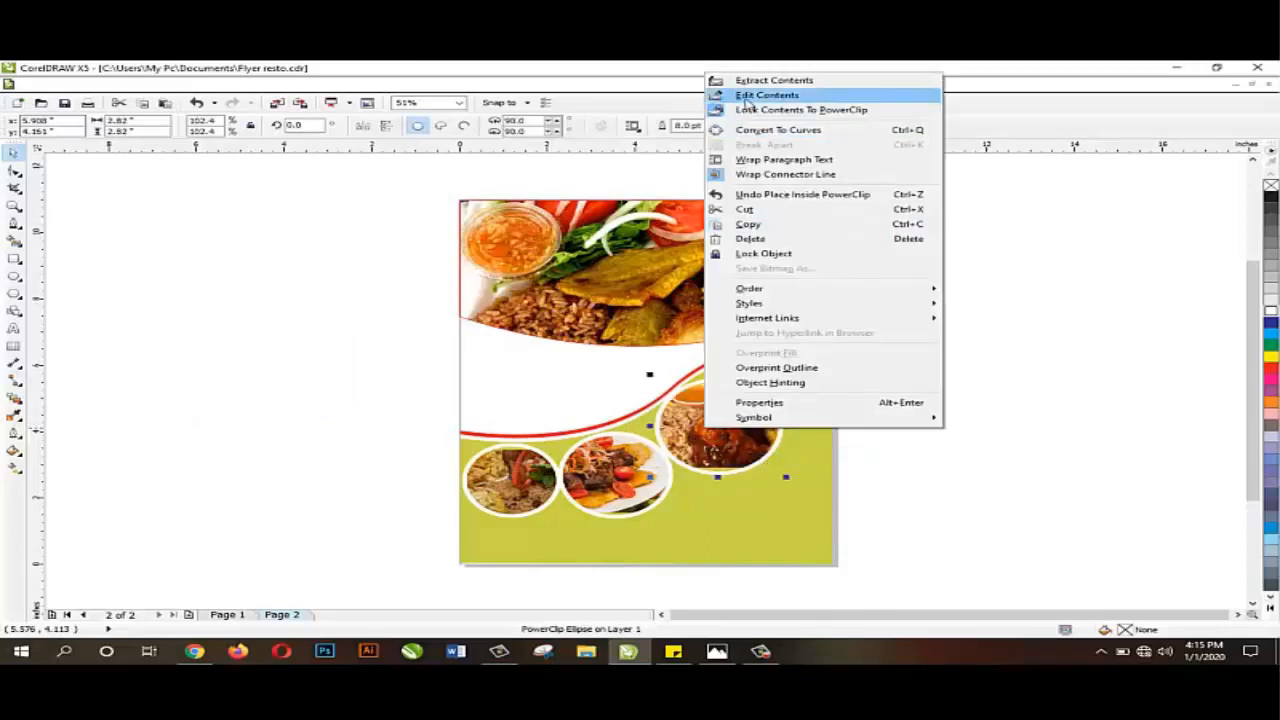
click(745, 96)
click(720, 428)
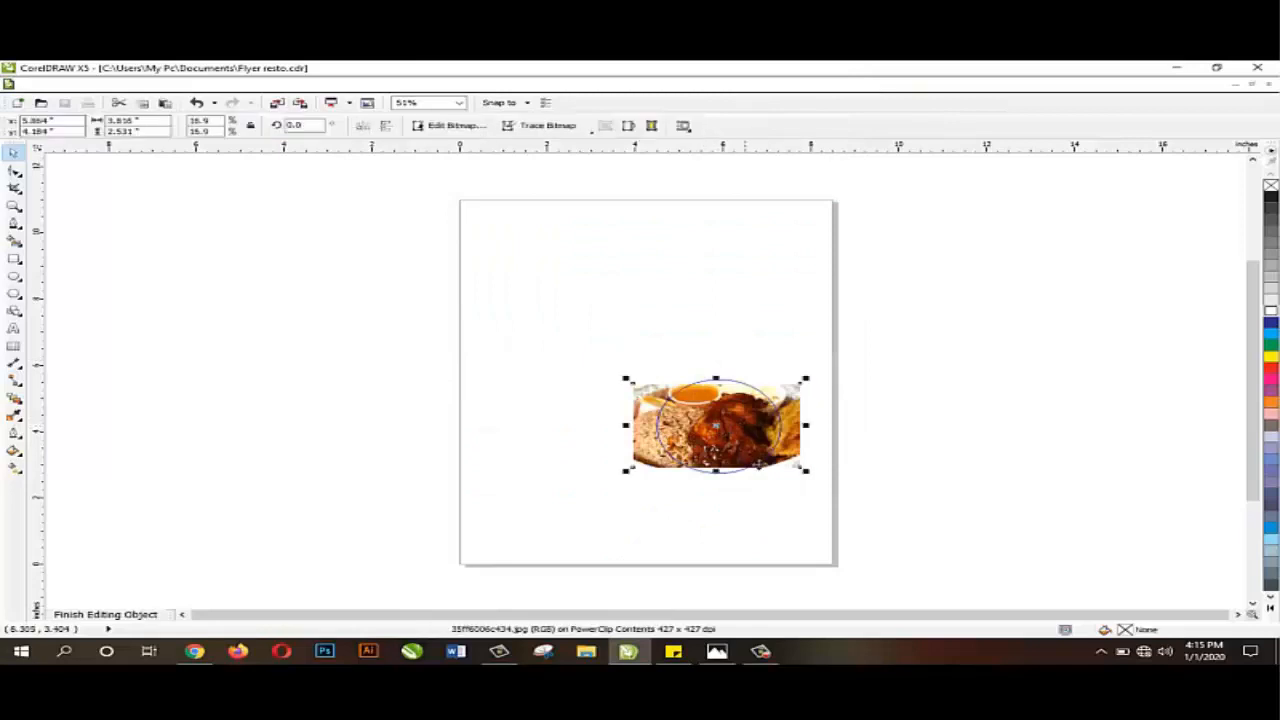
drag(716, 471, 731, 488)
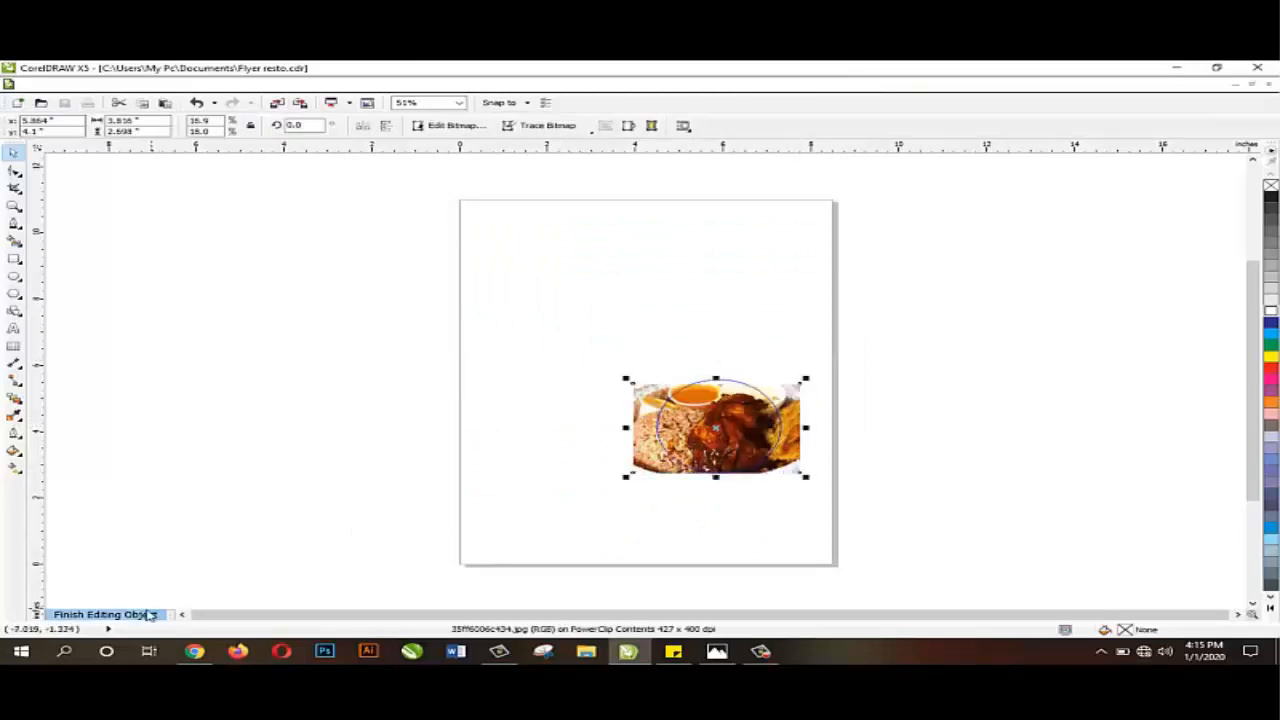
click(105, 614)
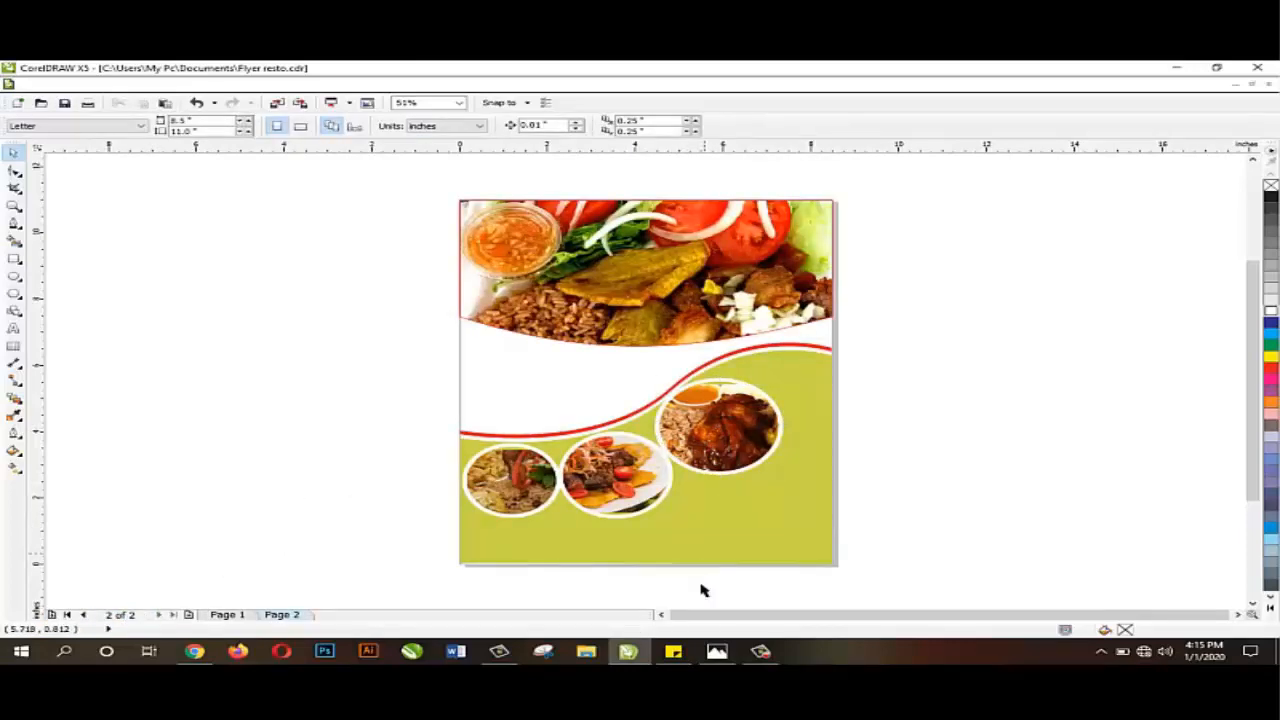
Following the reference flyer, draw a five-pointed star about 2.66 inches wide beside the page and fill it red without an outline
click(717, 651)
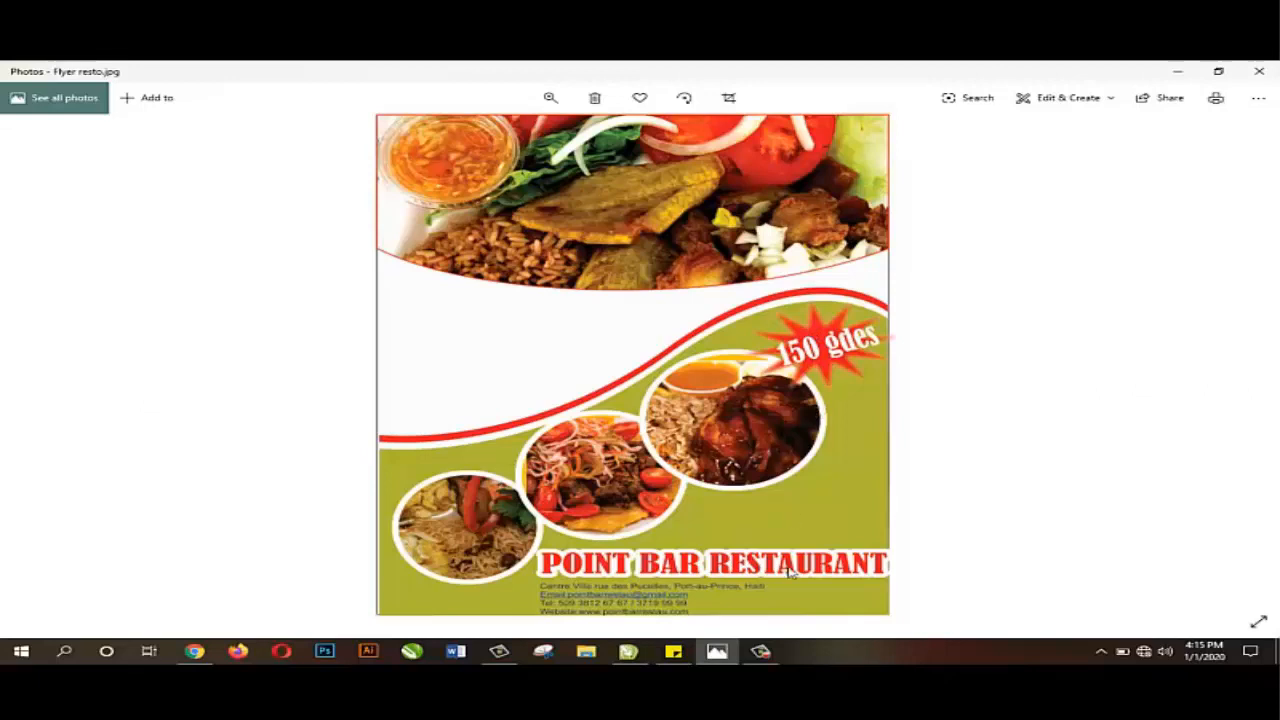
click(628, 651)
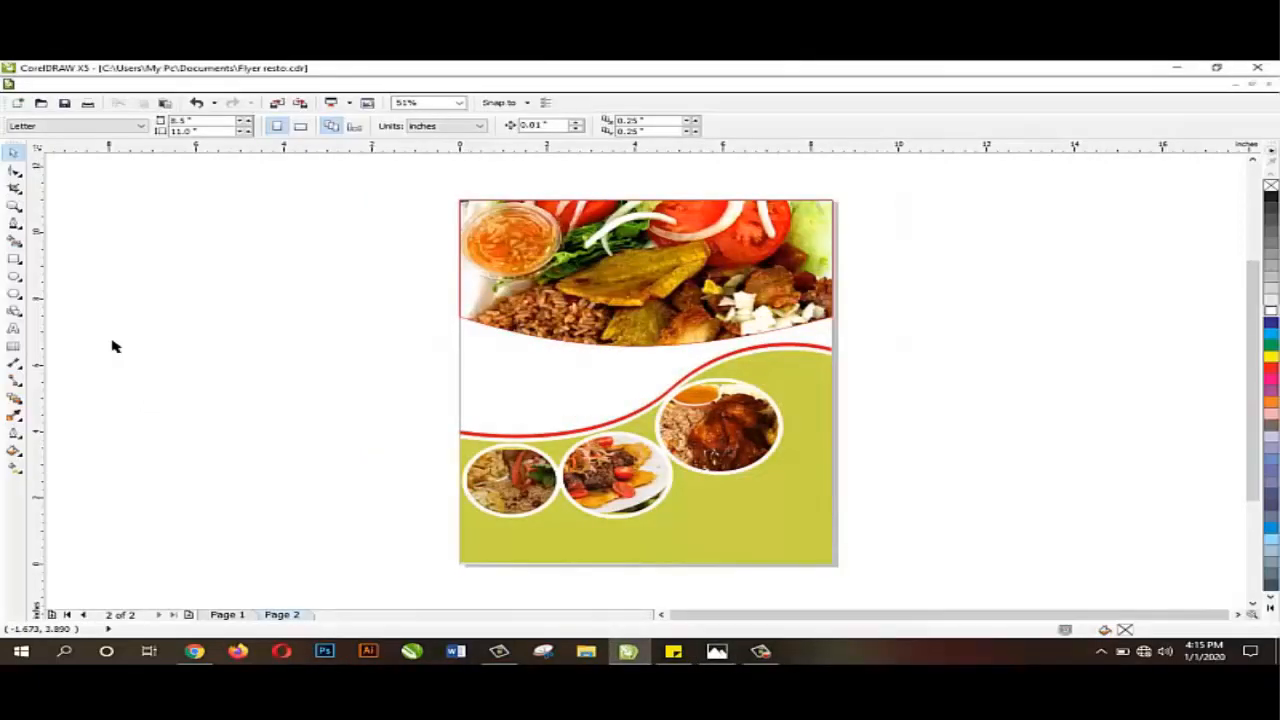
click(22, 318)
click(17, 295)
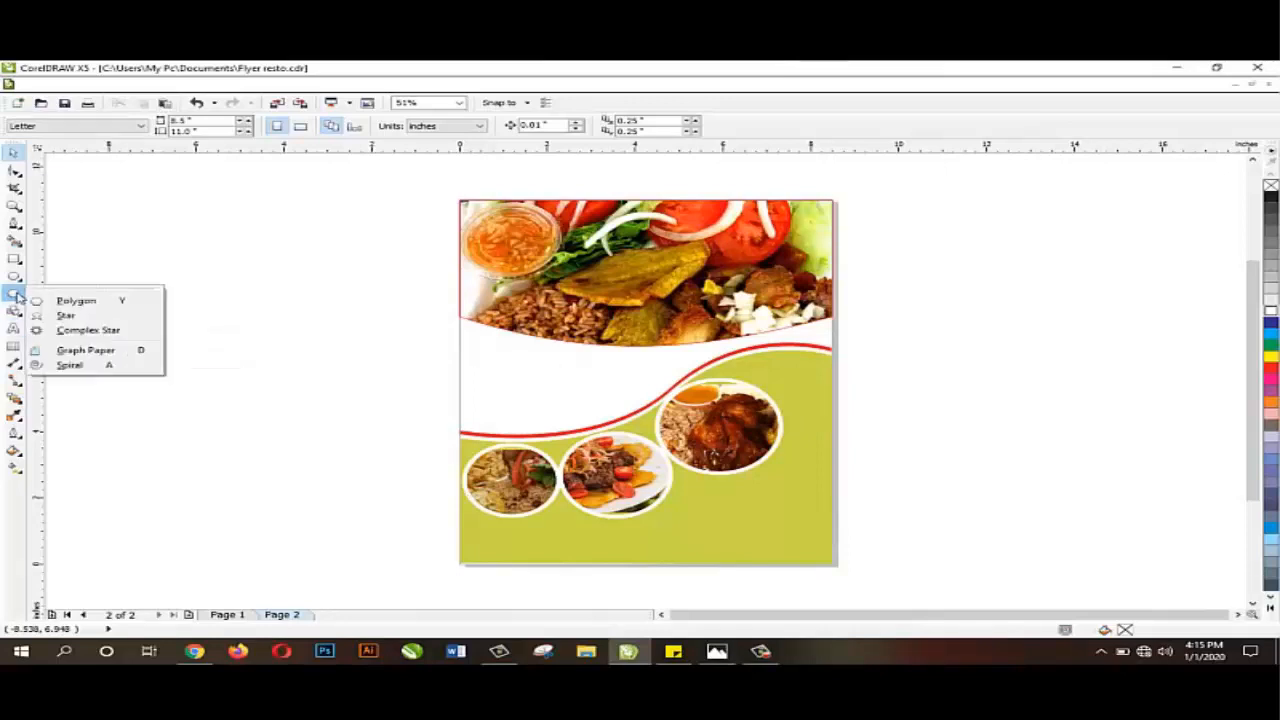
click(60, 315)
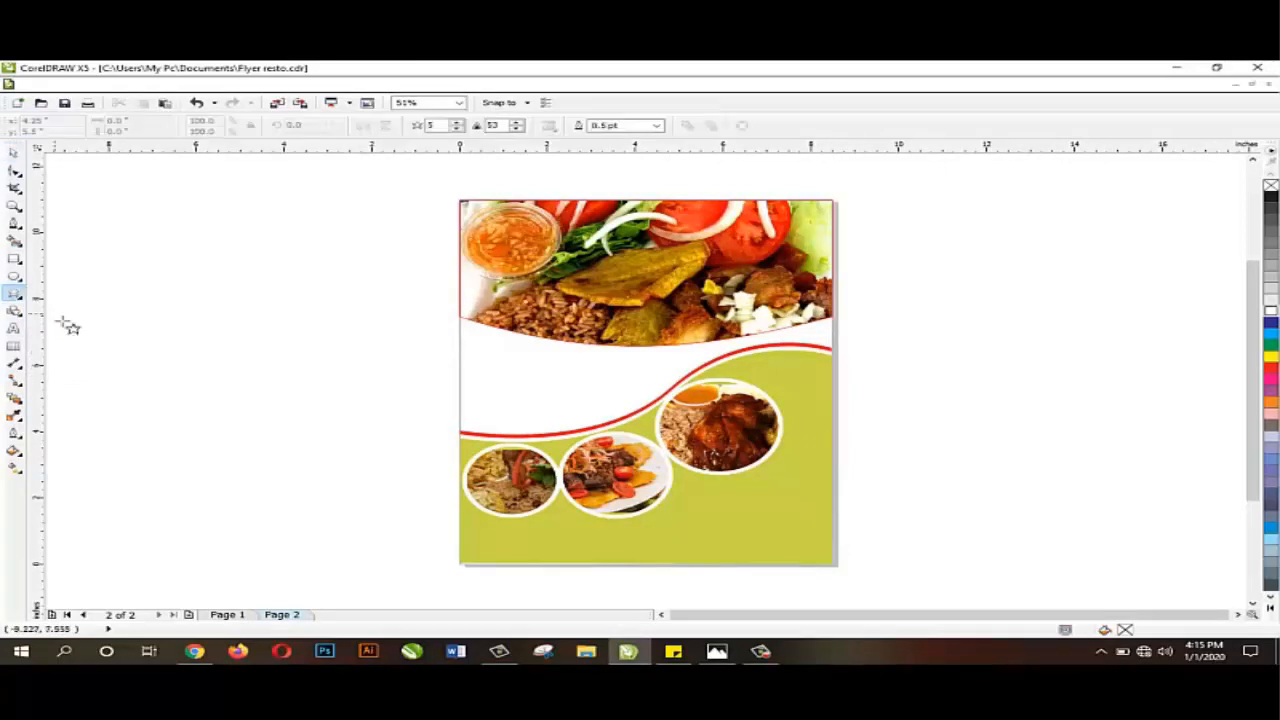
drag(89, 301, 211, 355)
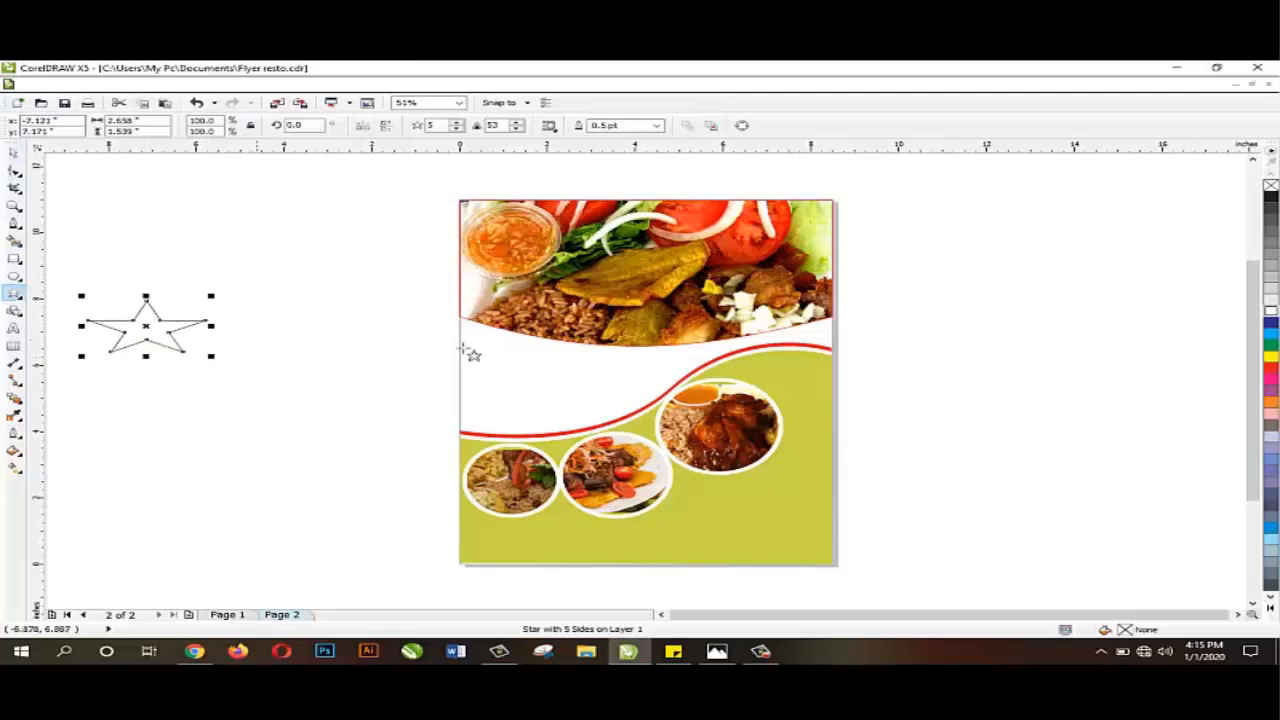
click(1271, 367)
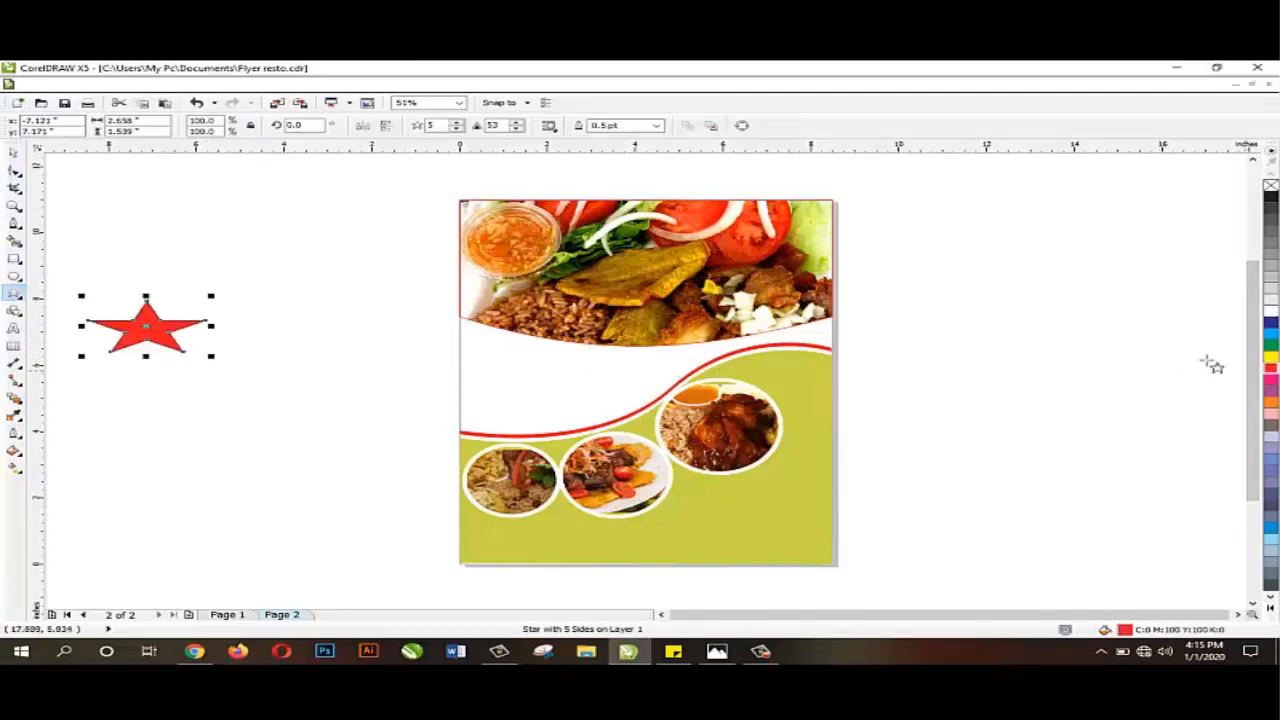
right_click(1271, 187)
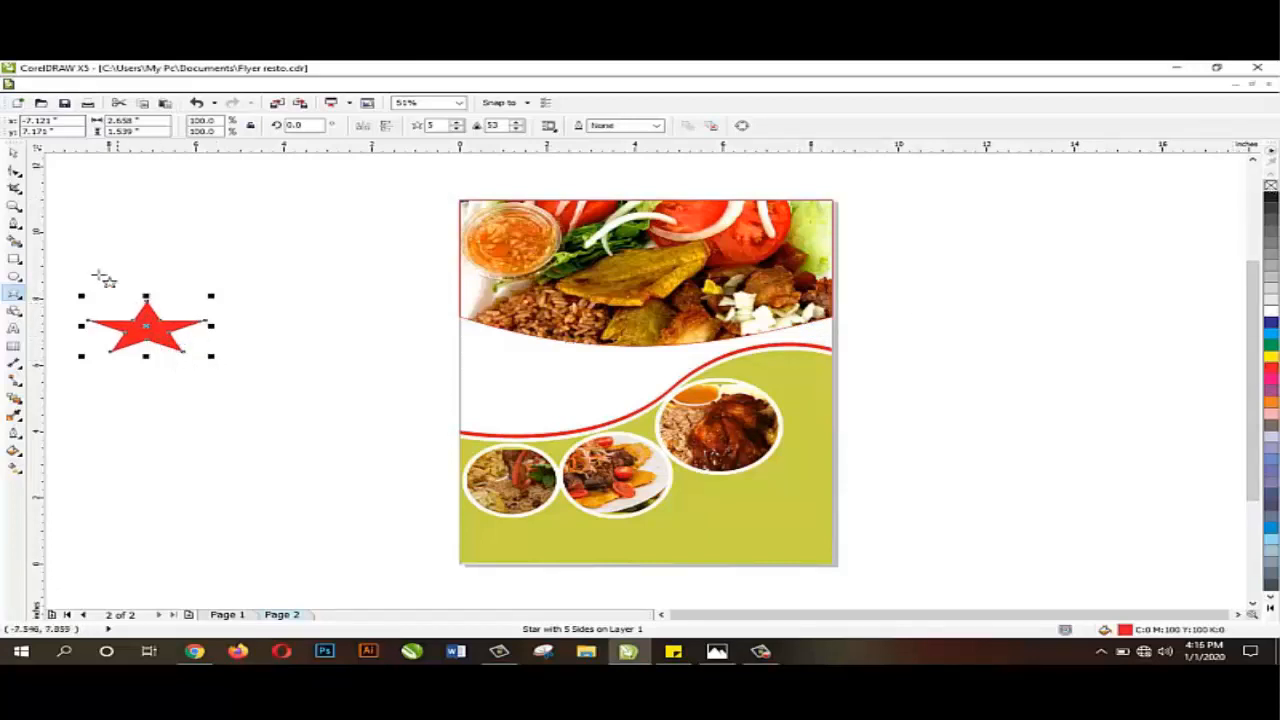
Move the red star onto the green wave above the largest circle and scale it to about 2.43 inches wide
click(14, 154)
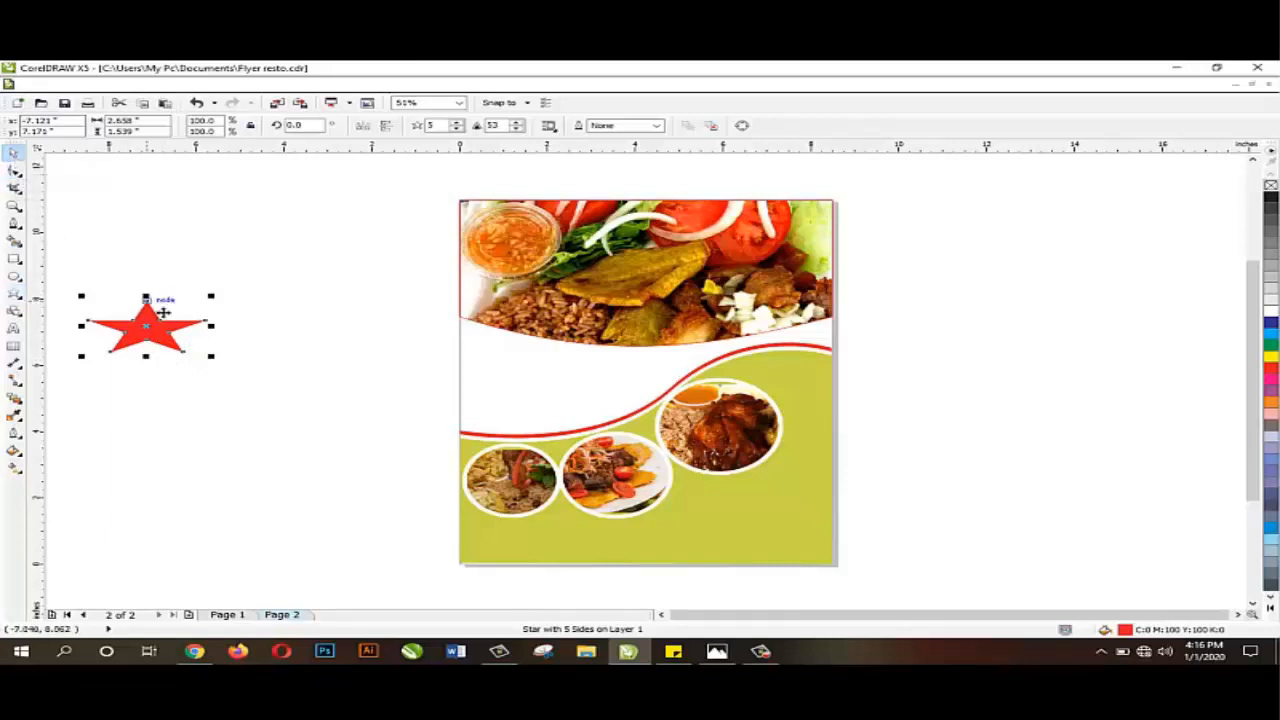
drag(157, 331, 831, 398)
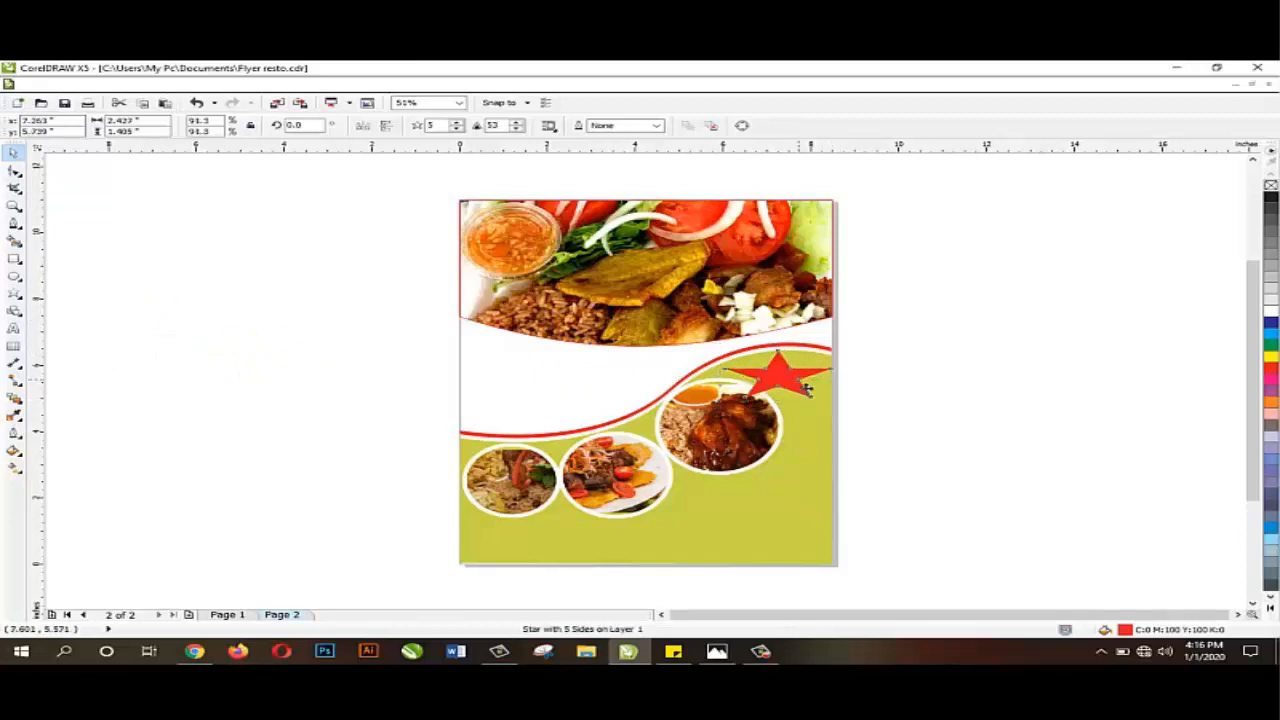
click(334, 366)
Convert the red star to a 300 dpi CMYK bitmap with anti-aliasing and a transparent background
click(786, 384)
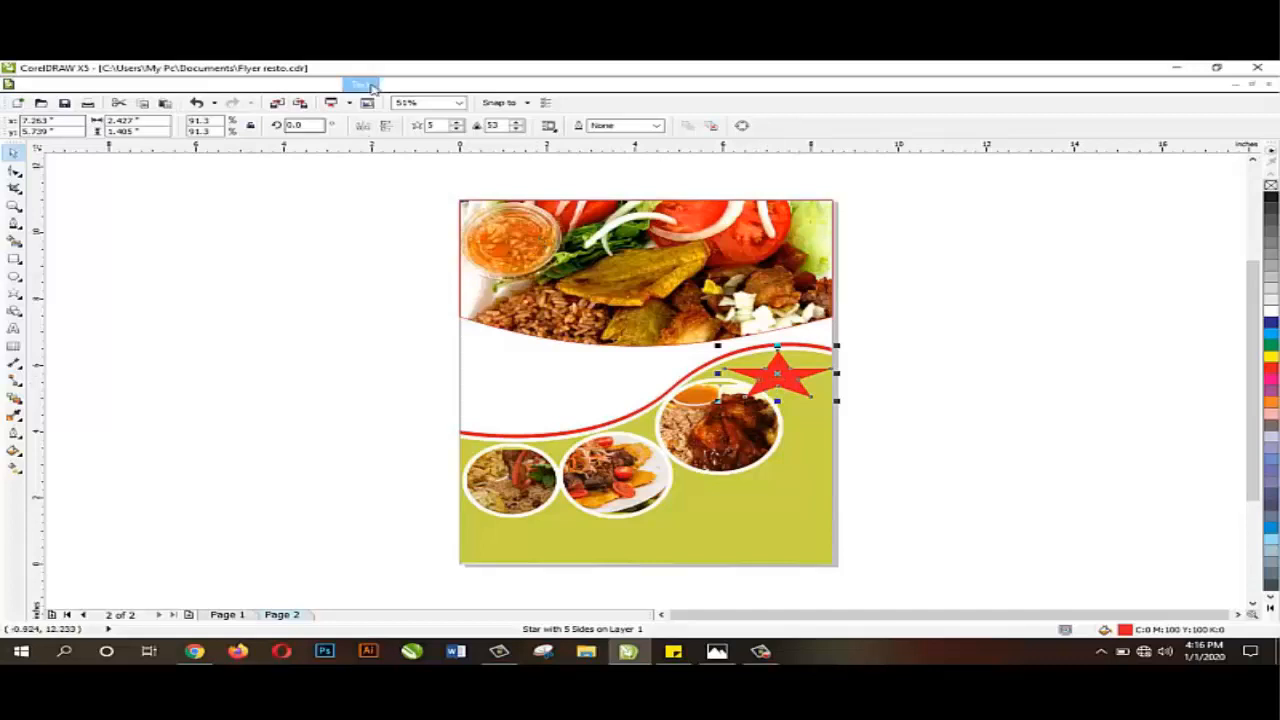
click(313, 86)
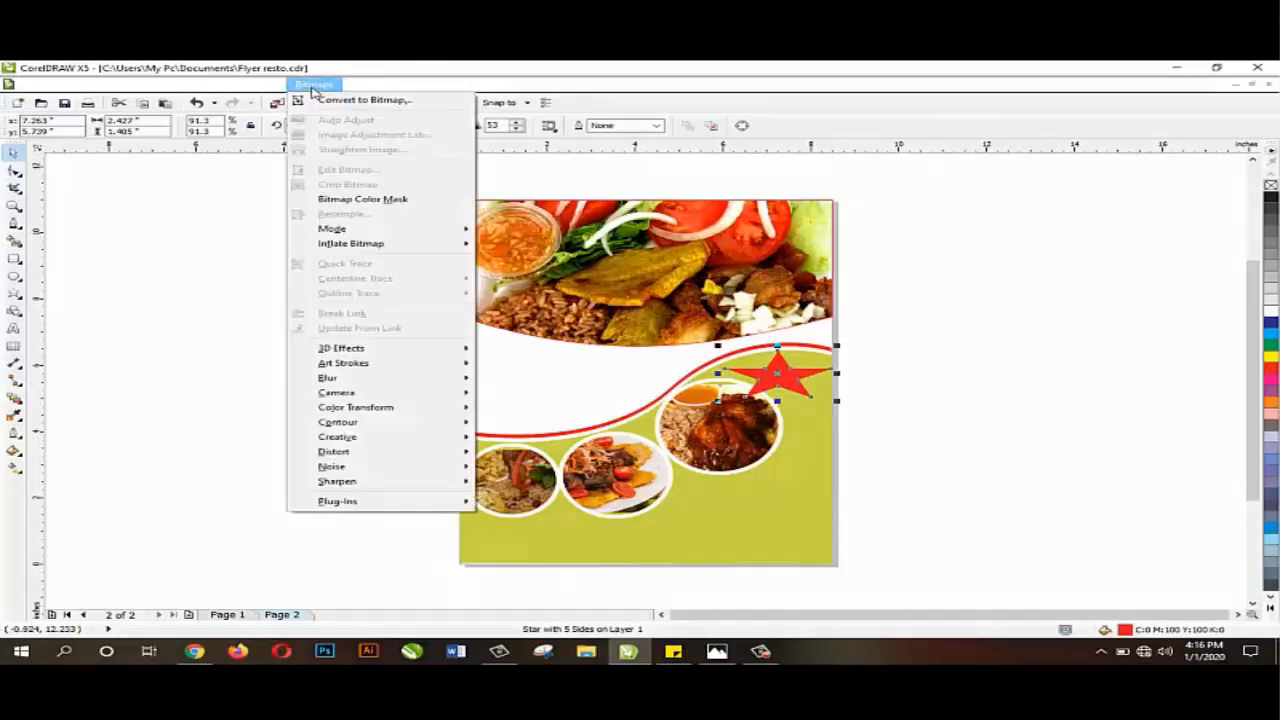
click(340, 100)
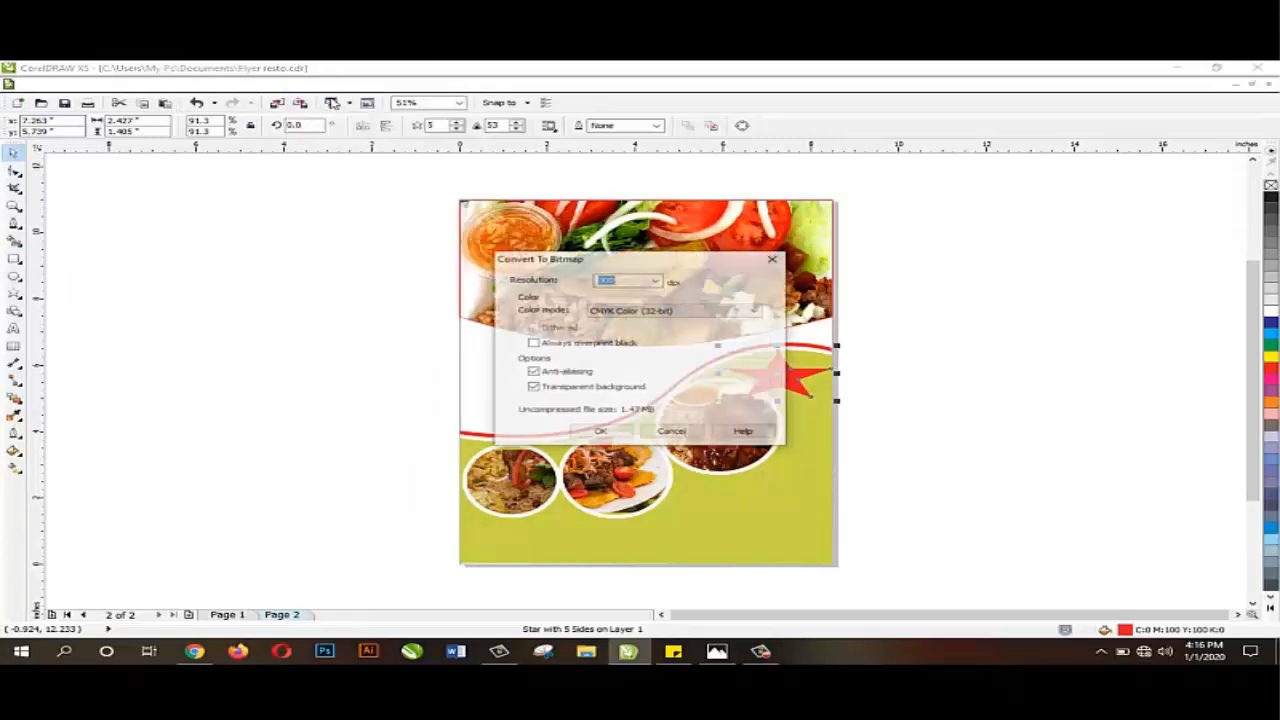
click(599, 433)
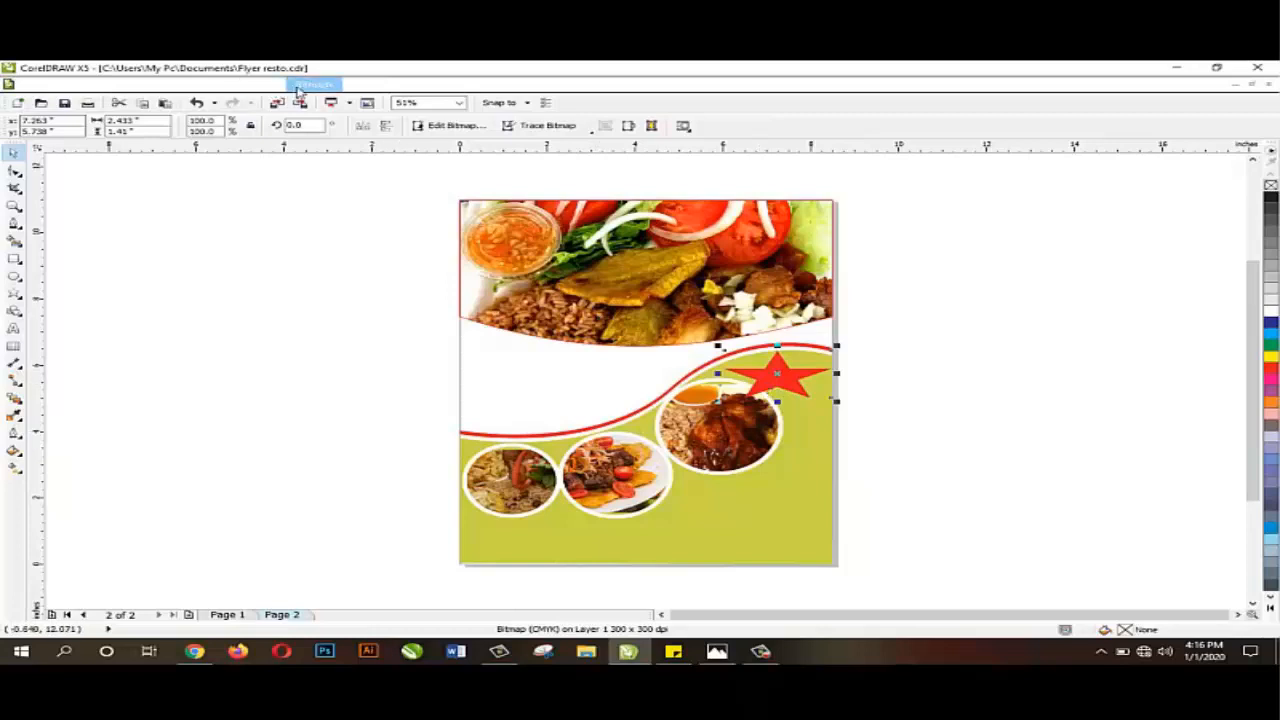
Apply a Gaussian Blur with a 12-pixel radius to the star bitmap and deselect it
click(312, 85)
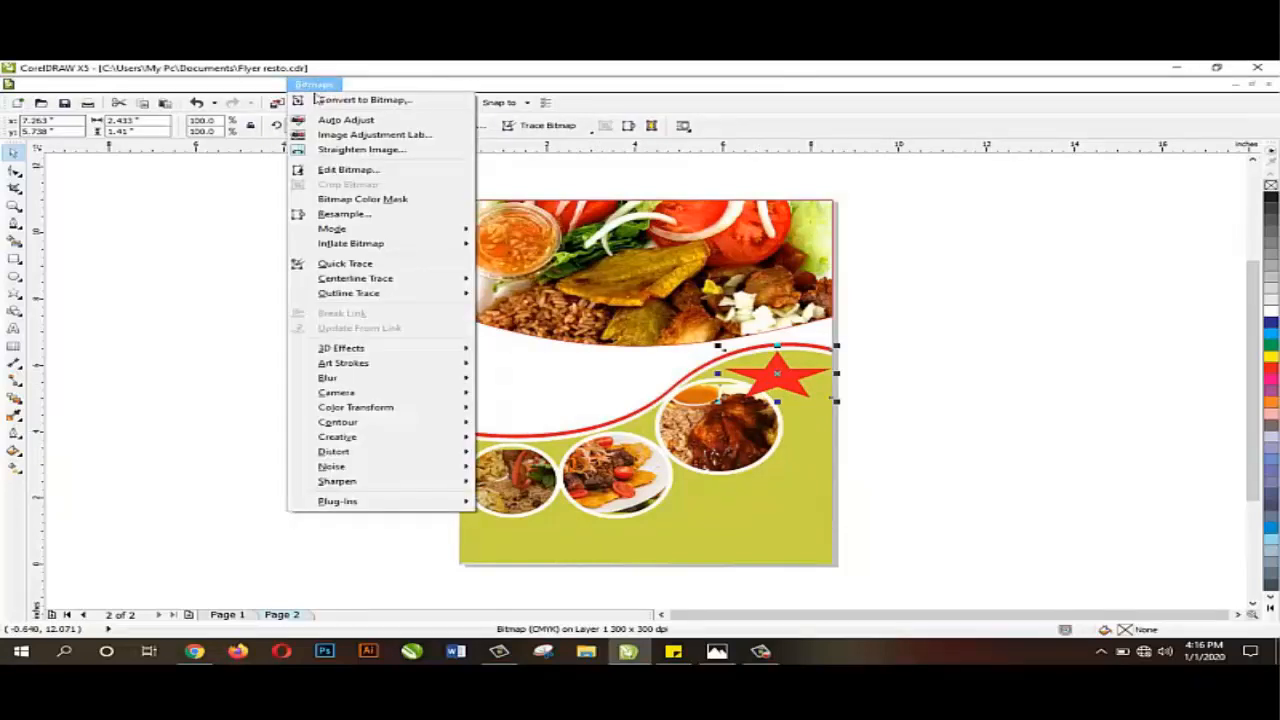
mouse_move(410, 381)
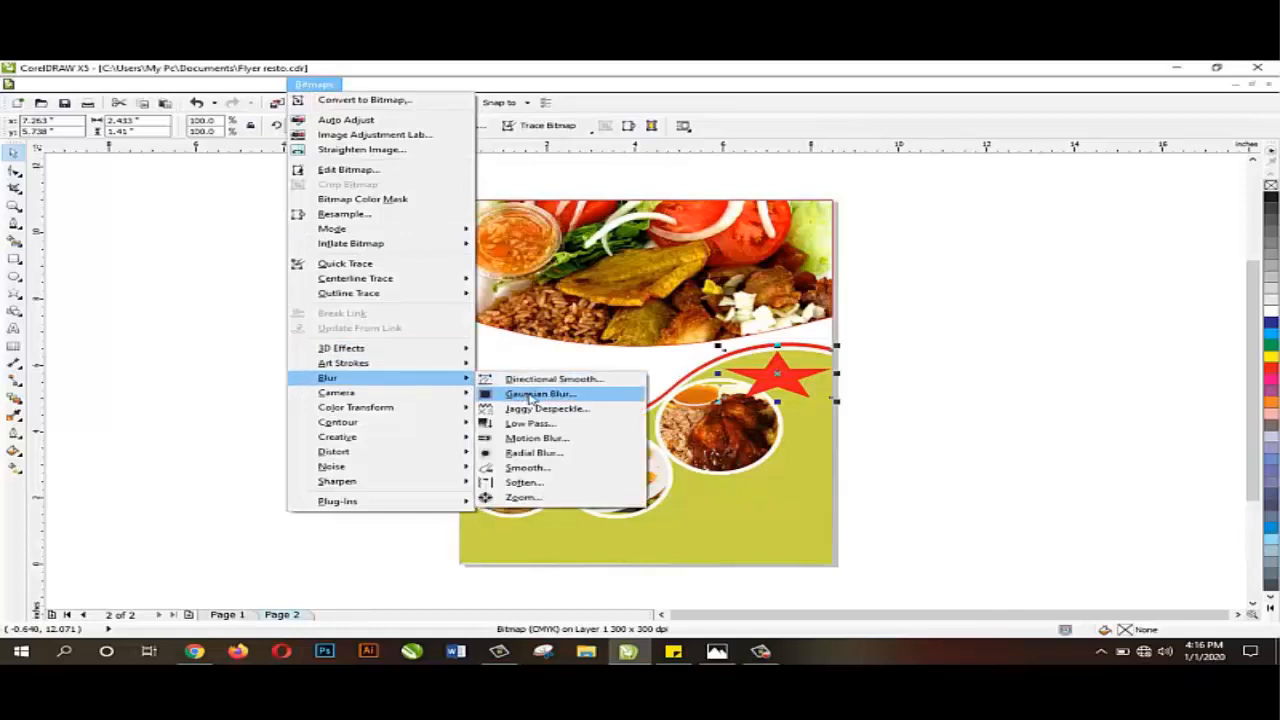
click(530, 397)
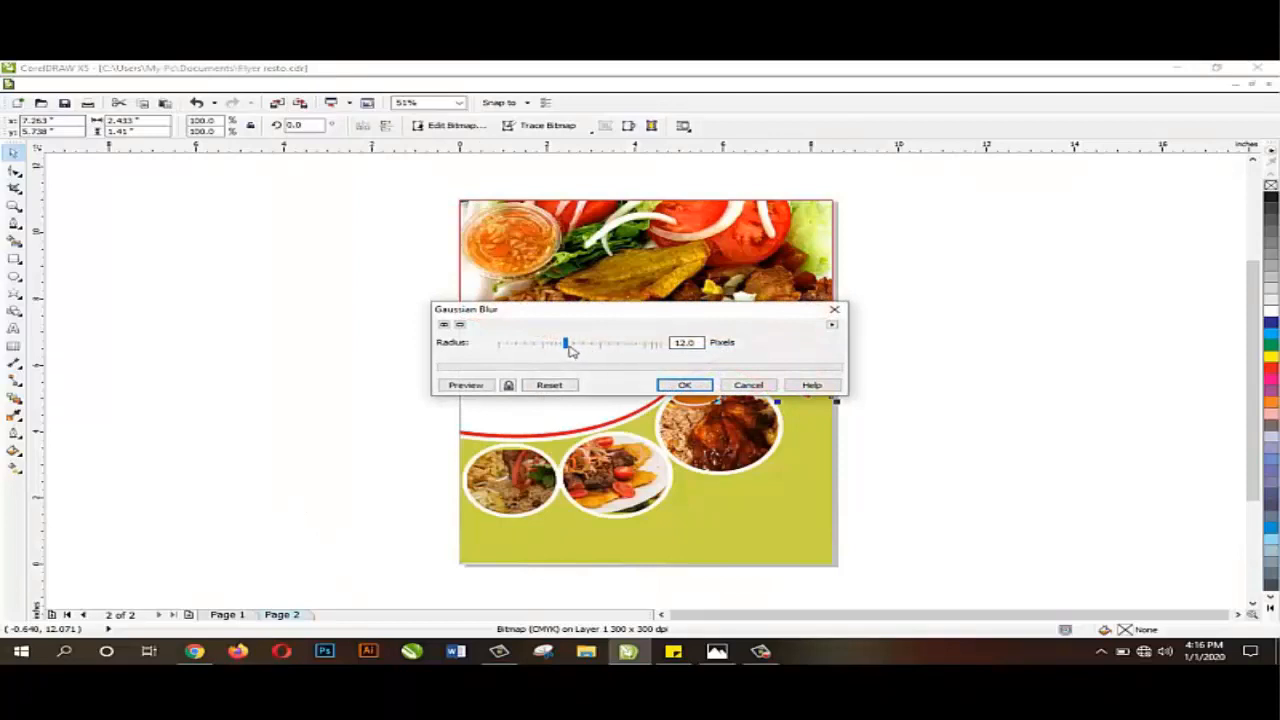
drag(566, 344, 556, 347)
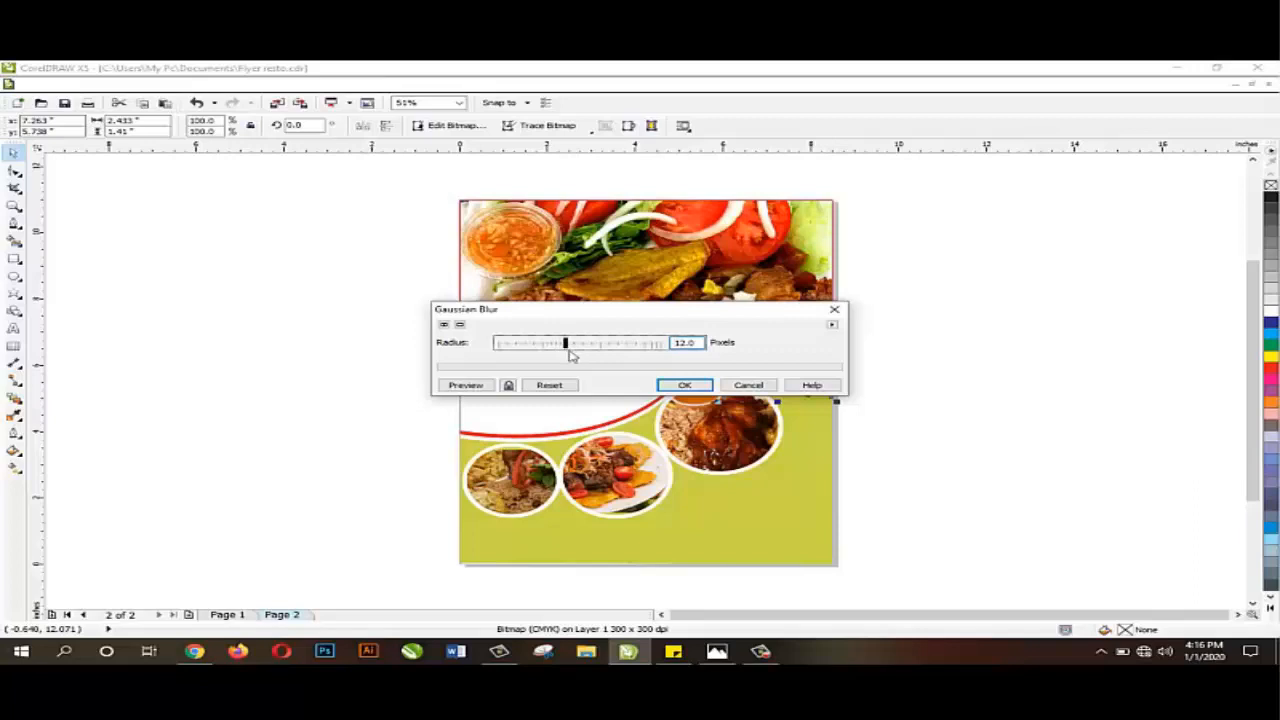
drag(588, 312, 965, 303)
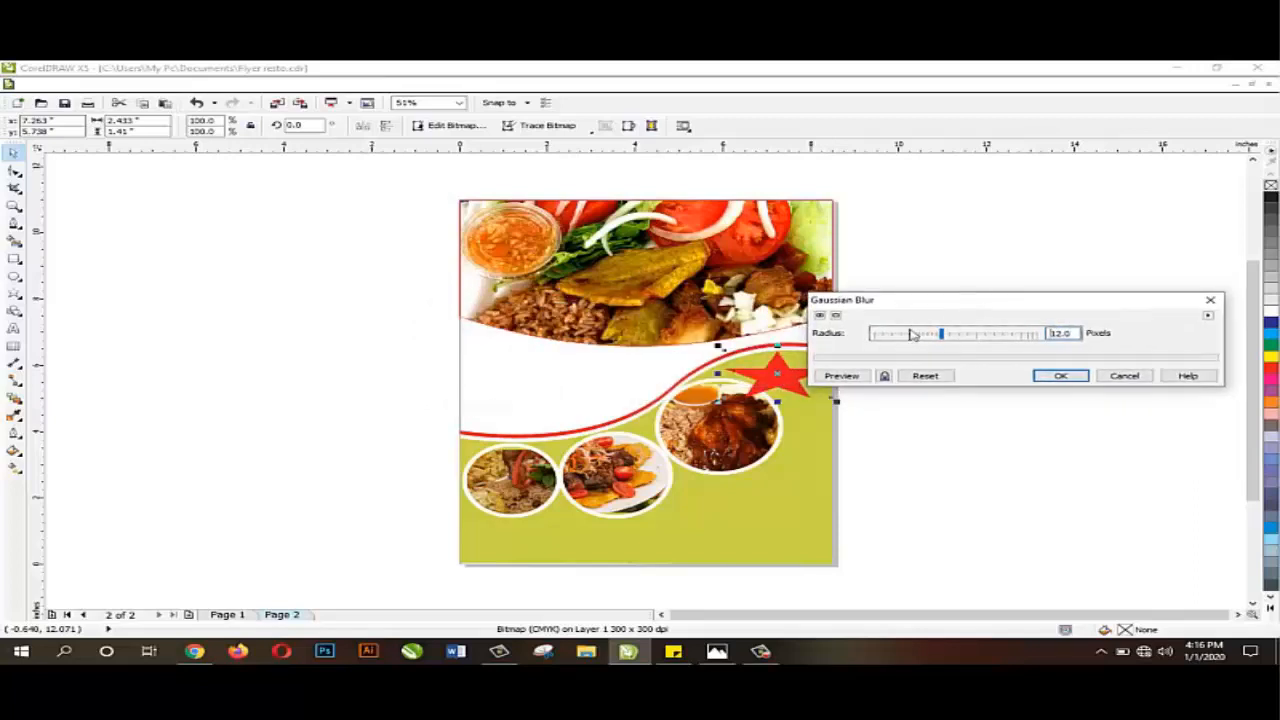
click(848, 378)
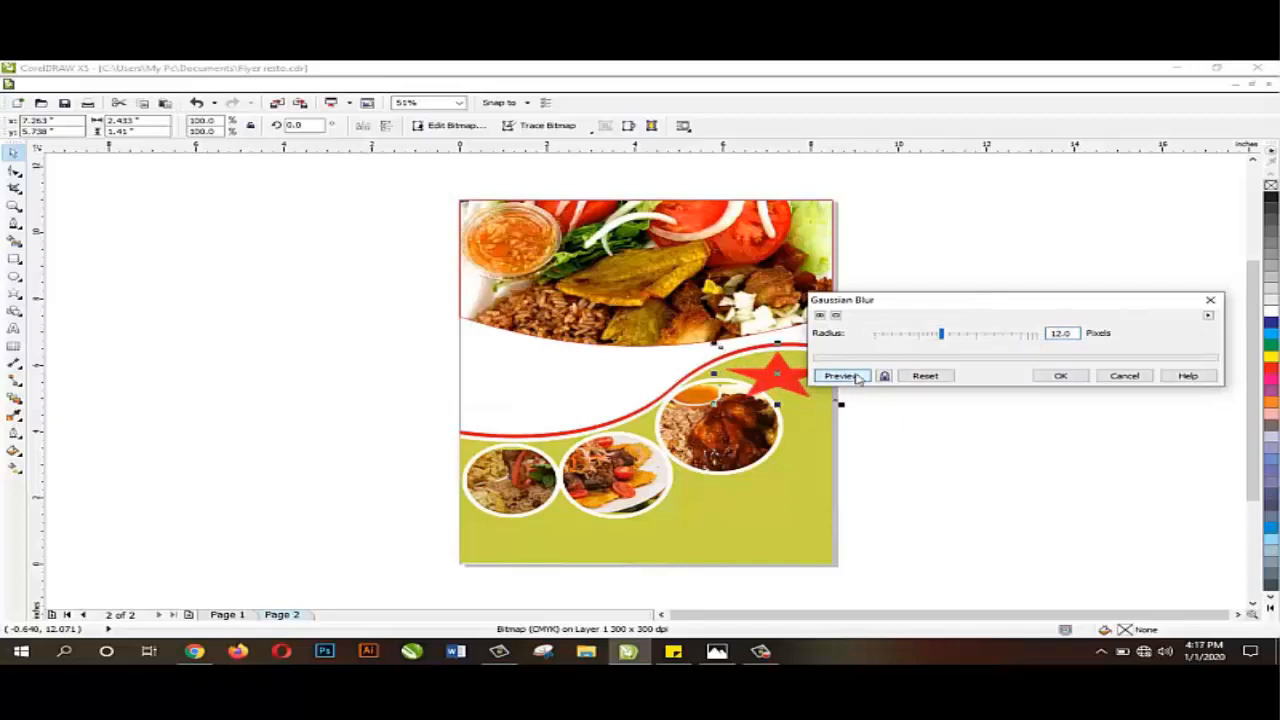
click(1063, 376)
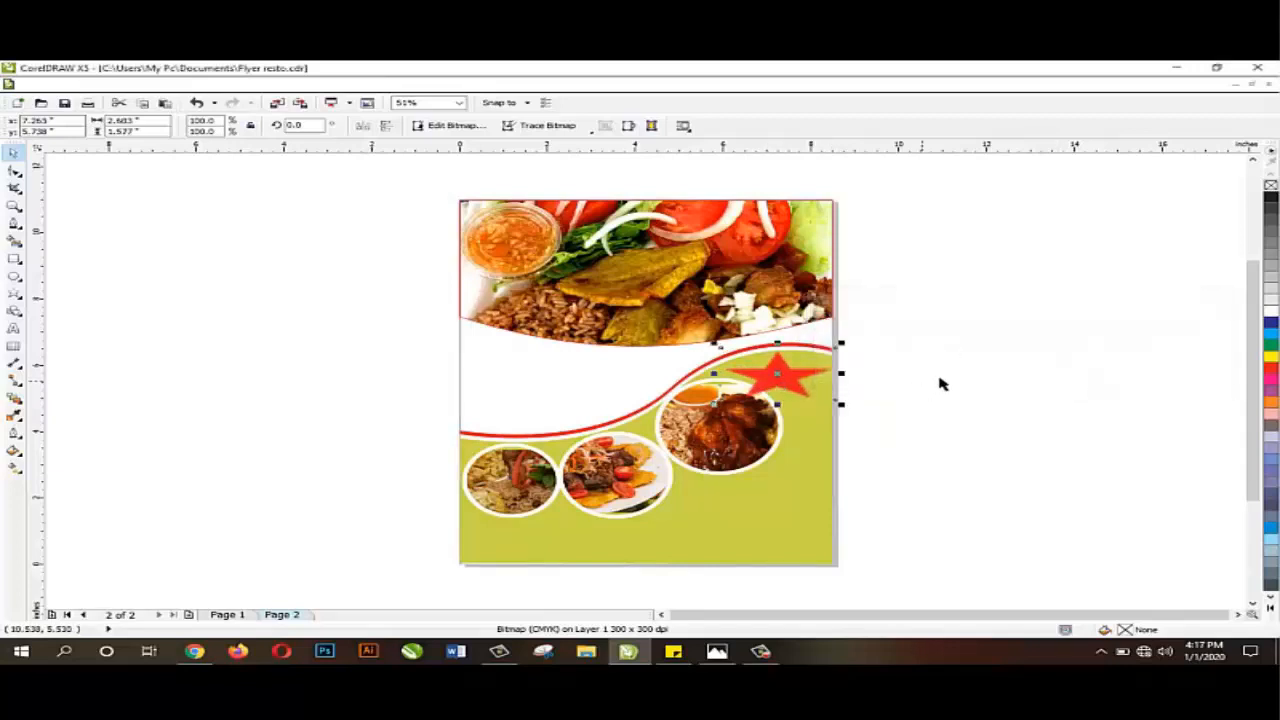
click(982, 371)
click(782, 398)
click(180, 366)
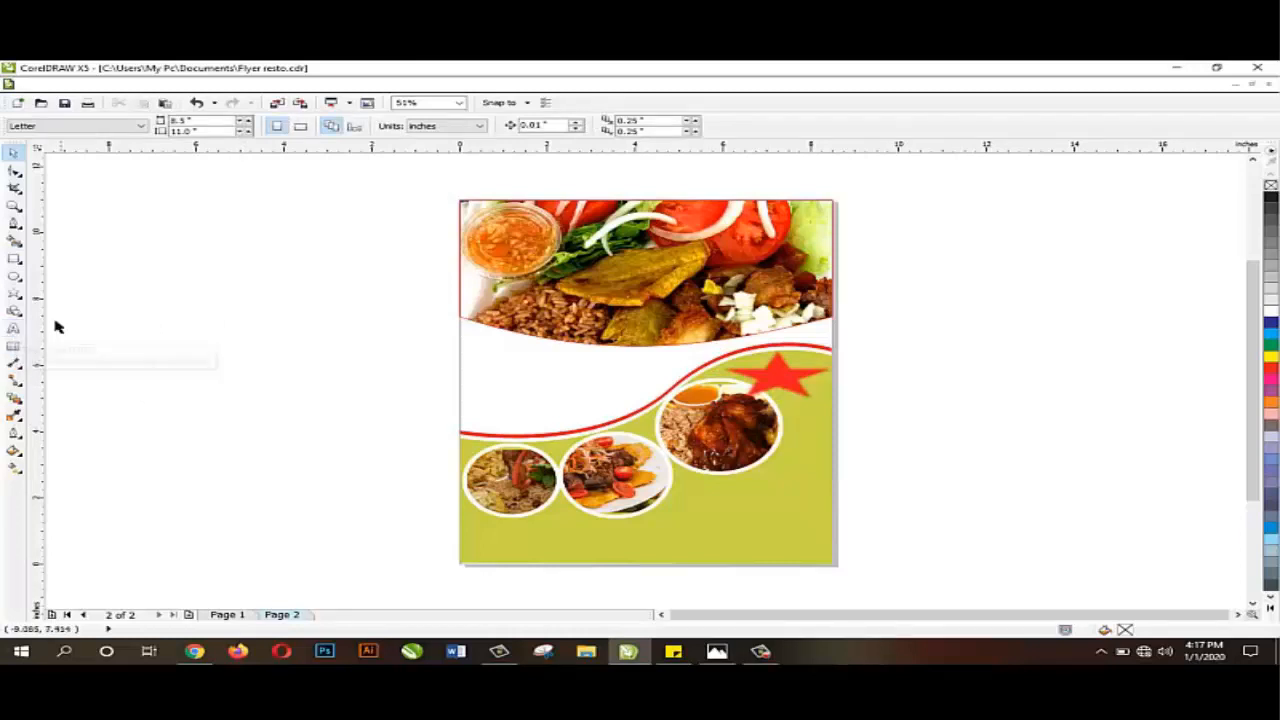
Add the artistic text "150 gdes" beside the page and enlarge it to about 40 pt
click(14, 330)
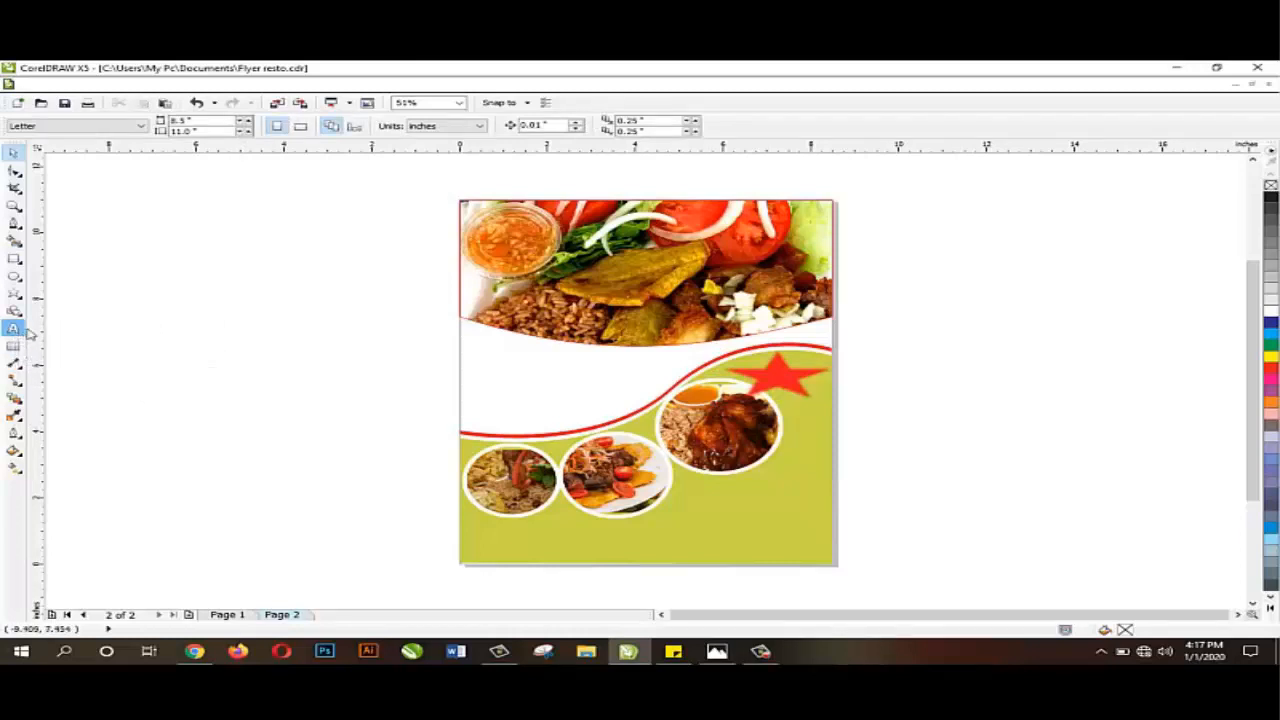
click(248, 354)
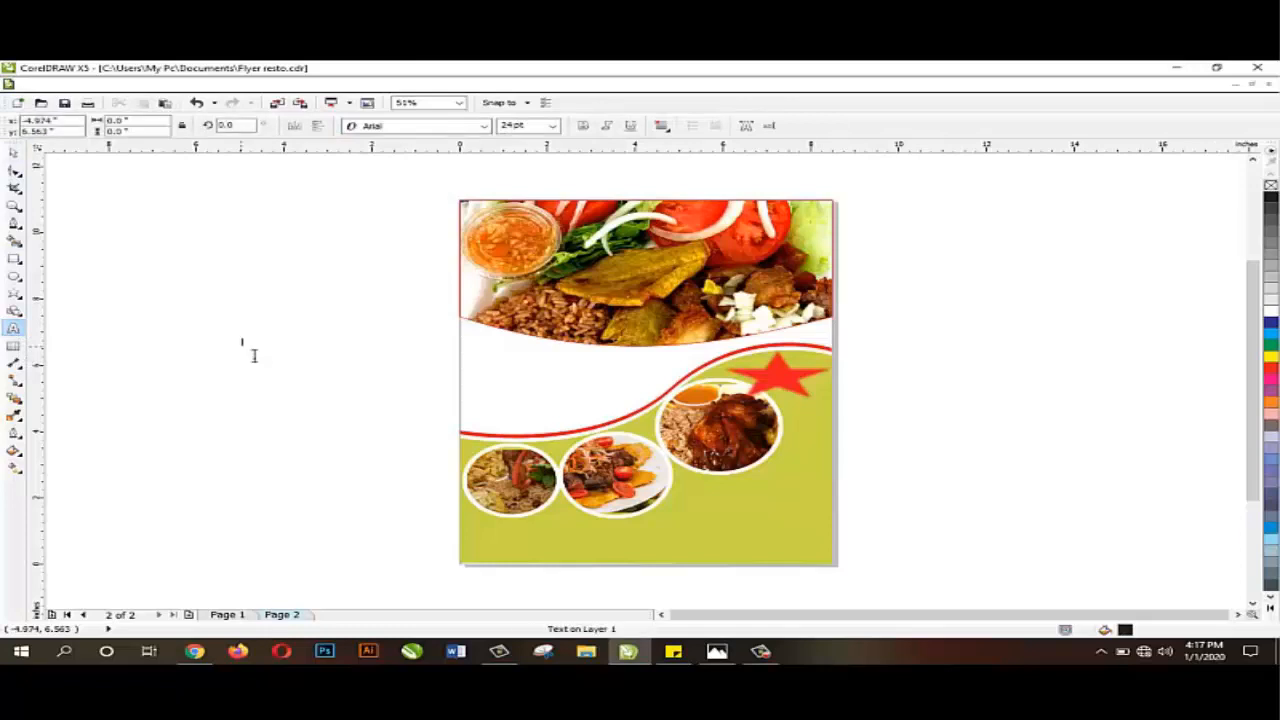
text(150 gdes)
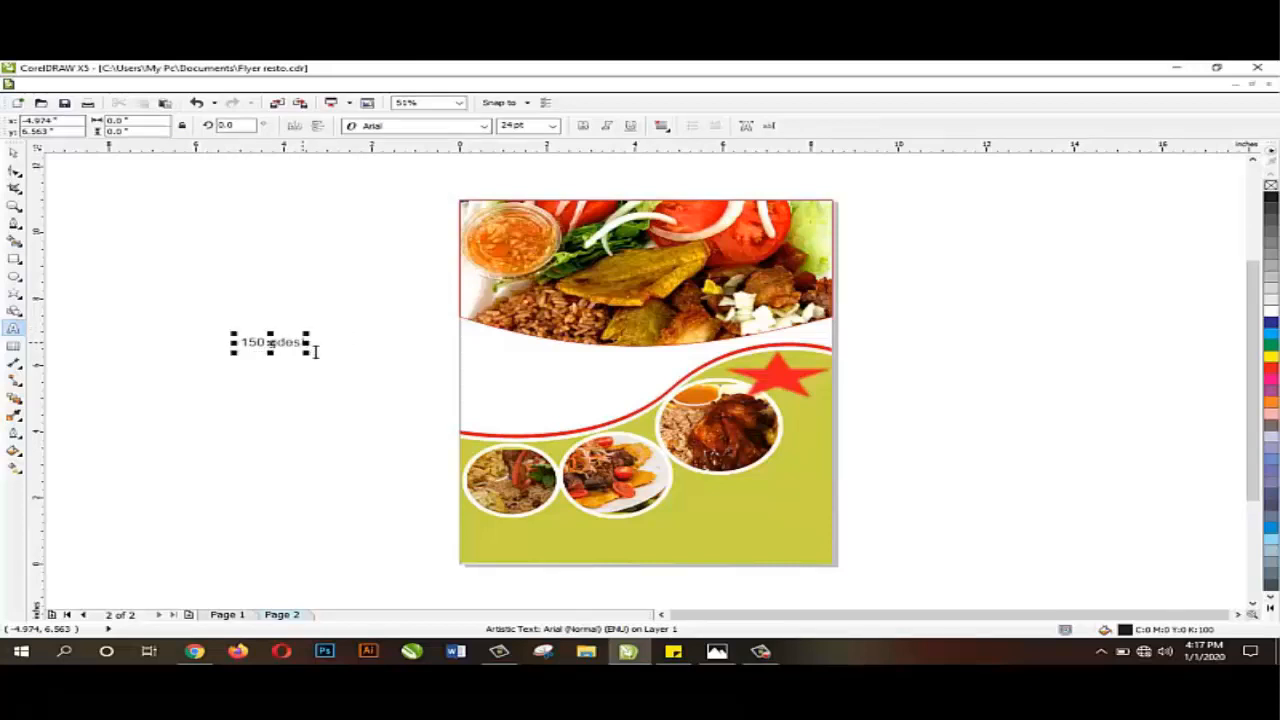
drag(314, 351, 244, 354)
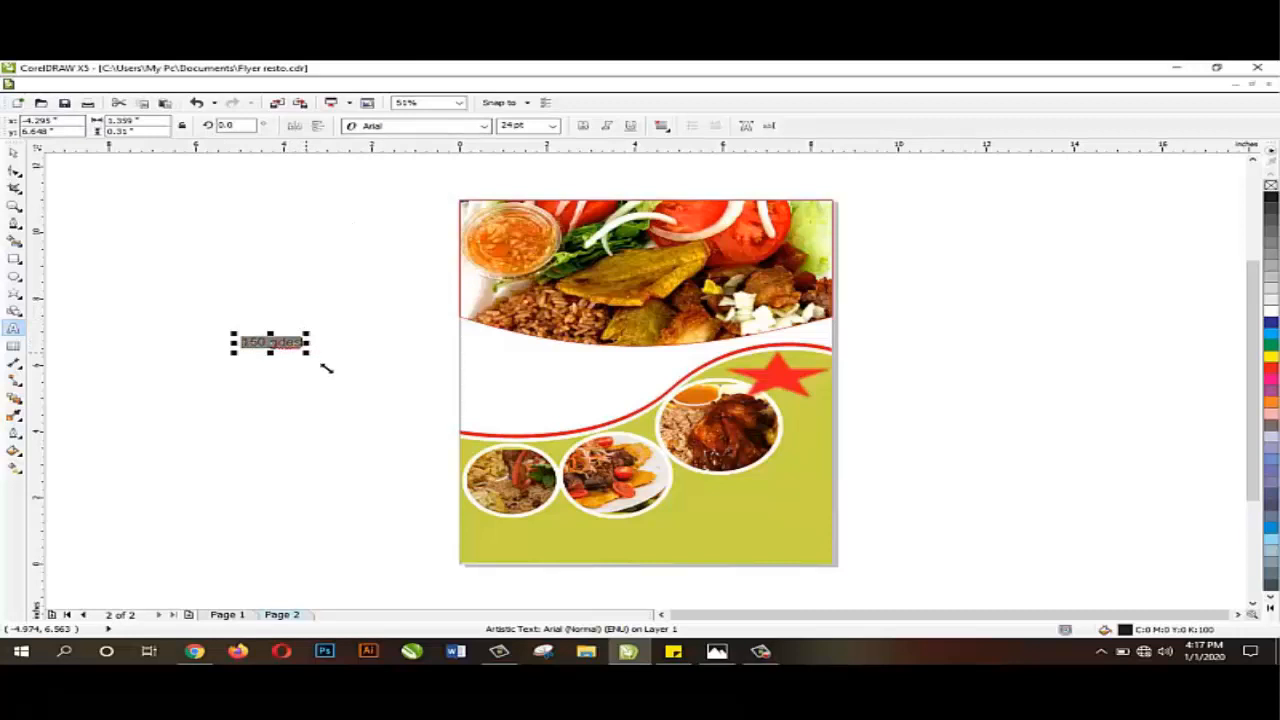
mouse_move(325, 368)
mouse_down()
mouse_move(351, 371)
mouse_move(336, 367)
mouse_up()
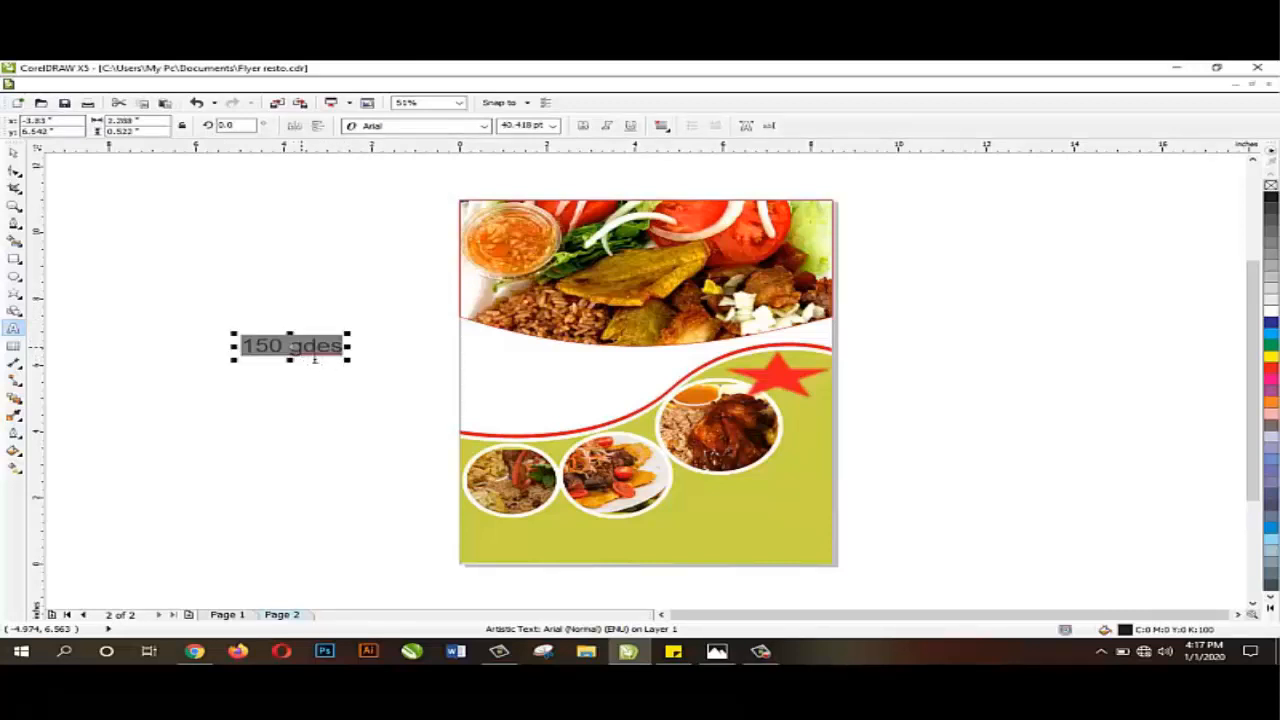
Move the "150 gdes" text onto the red star and colour it white
drag(314, 349, 795, 390)
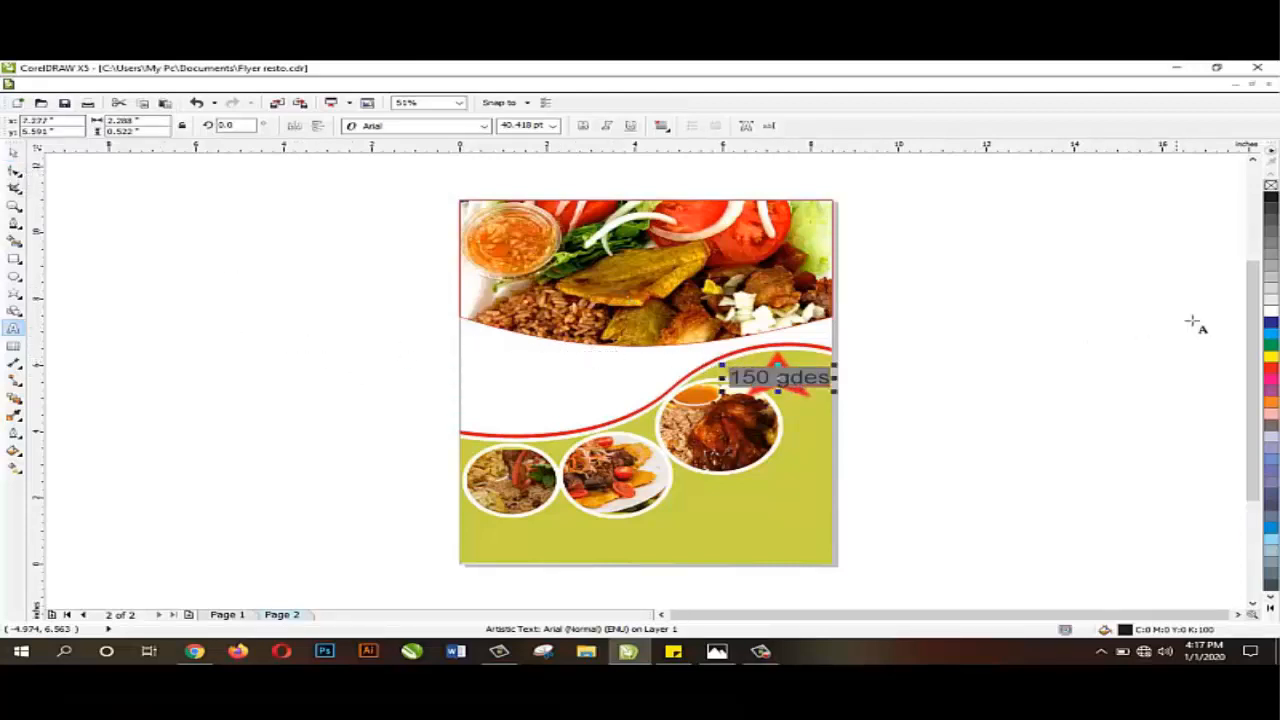
click(1272, 316)
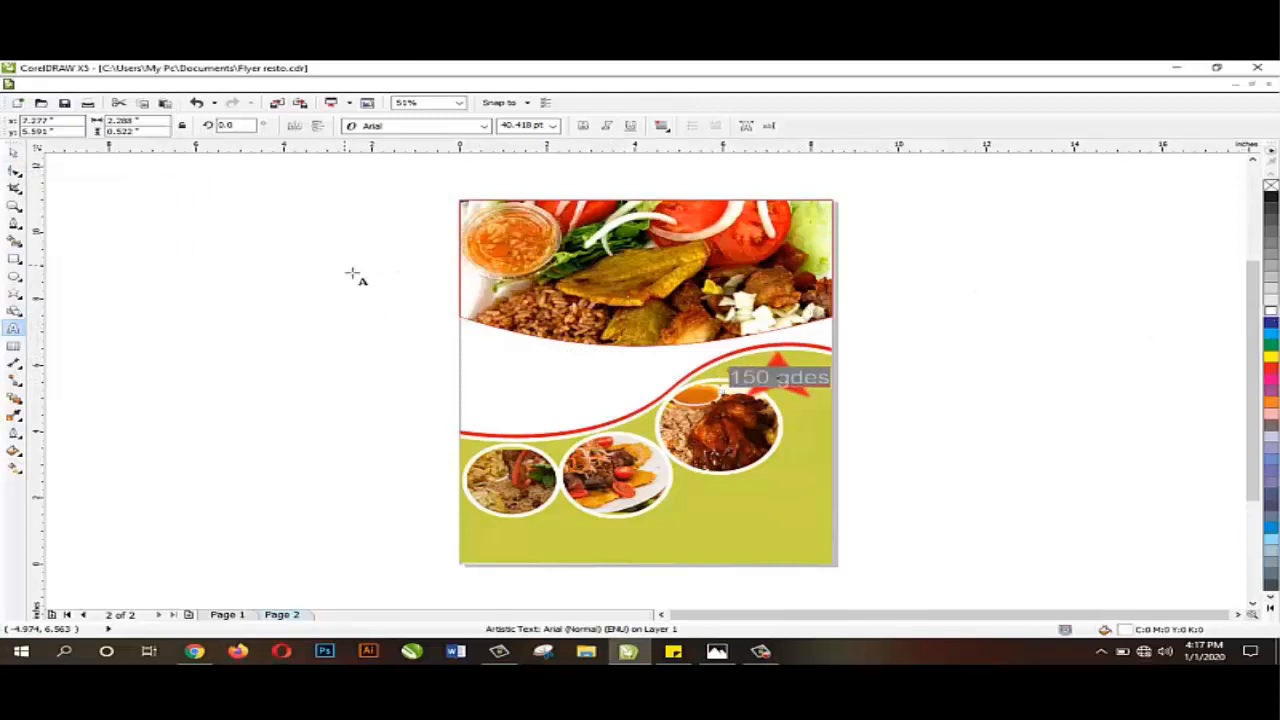
click(14, 151)
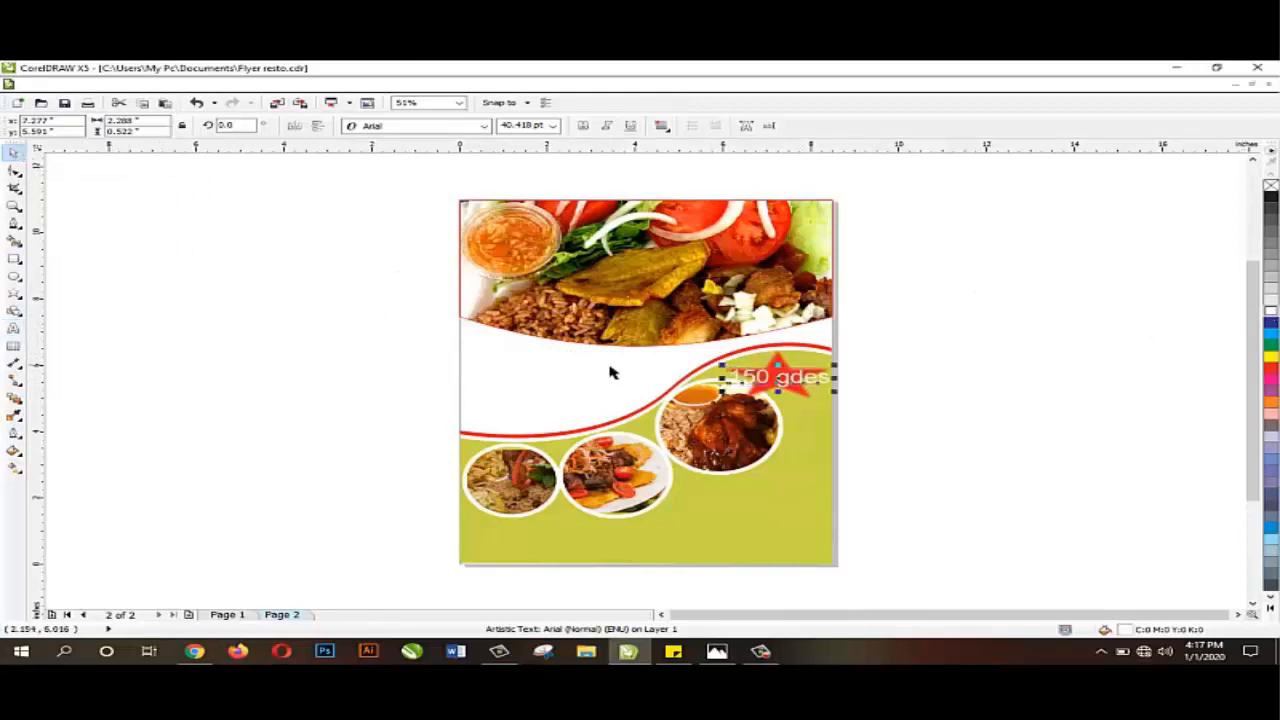
double_click(787, 382)
click(832, 383)
drag(832, 378, 729, 378)
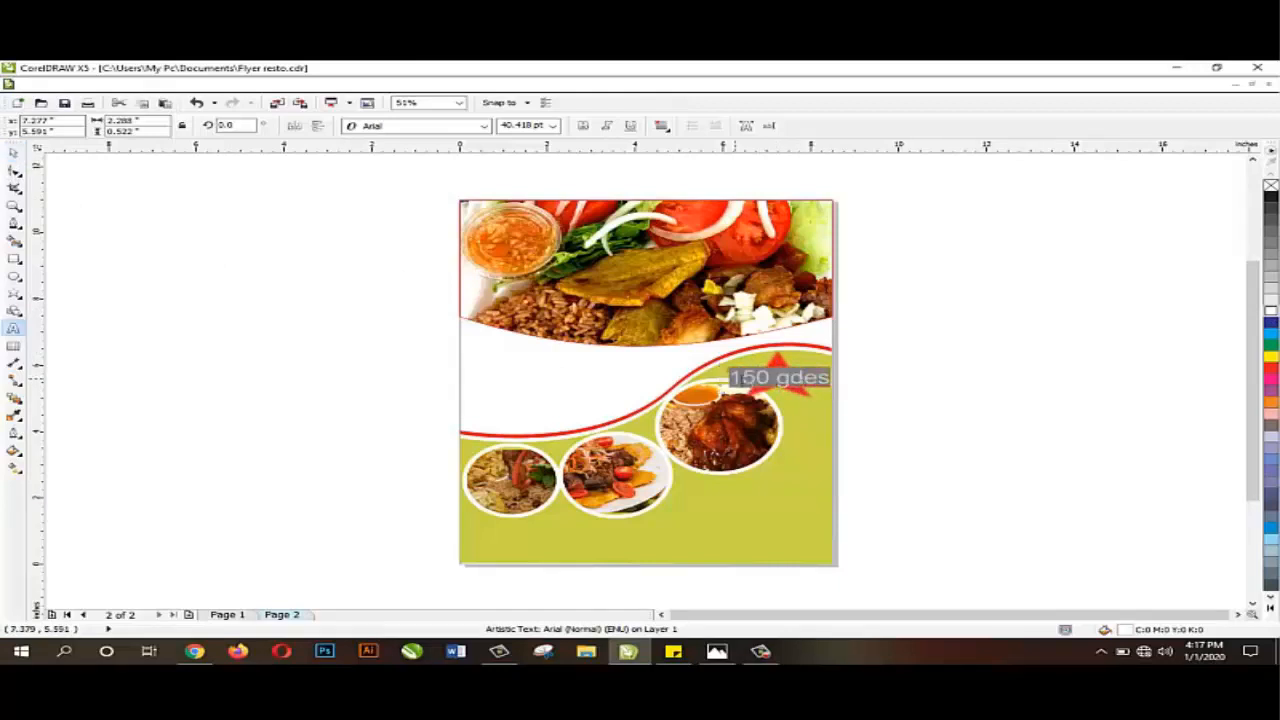
click(486, 130)
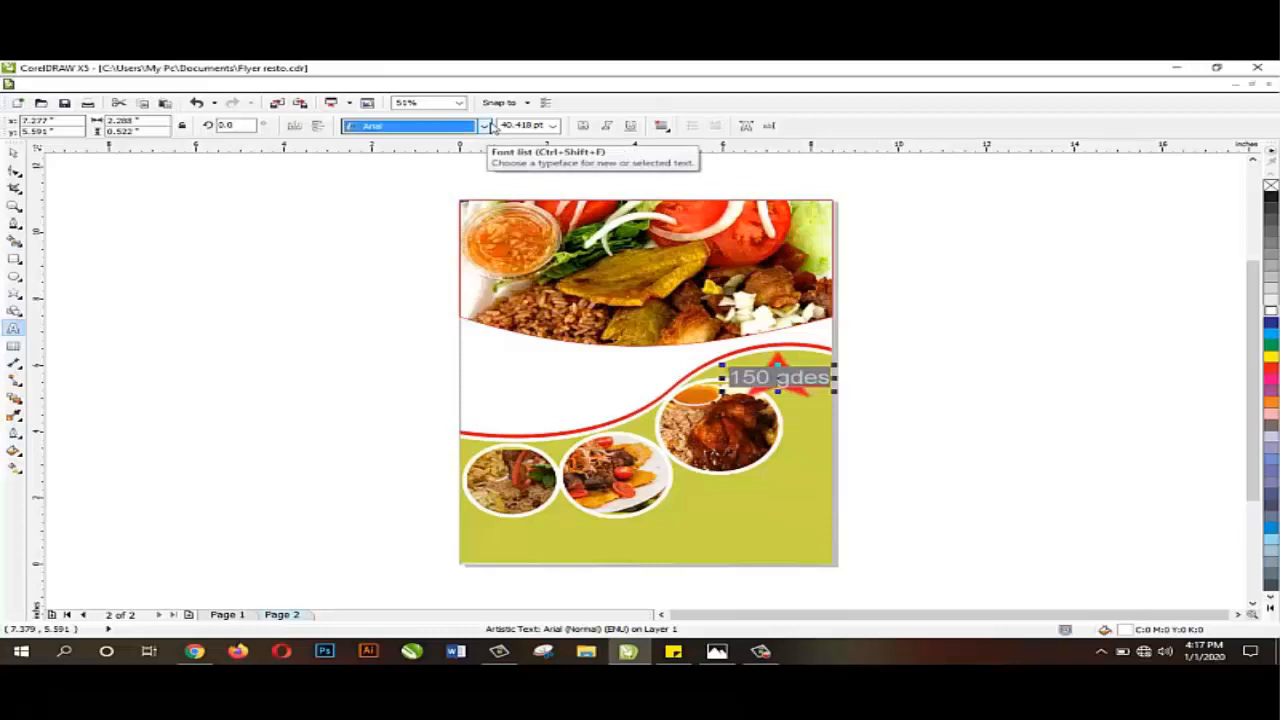
click(1102, 651)
click(1102, 651)
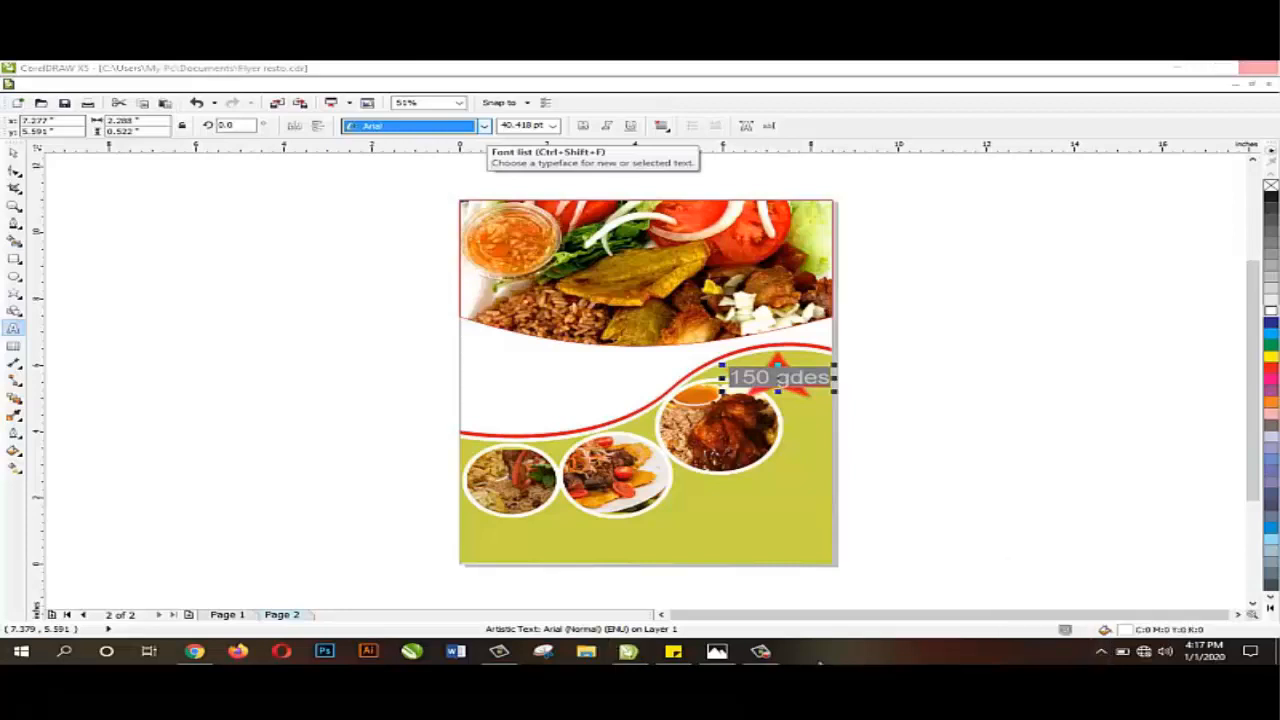
click(760, 651)
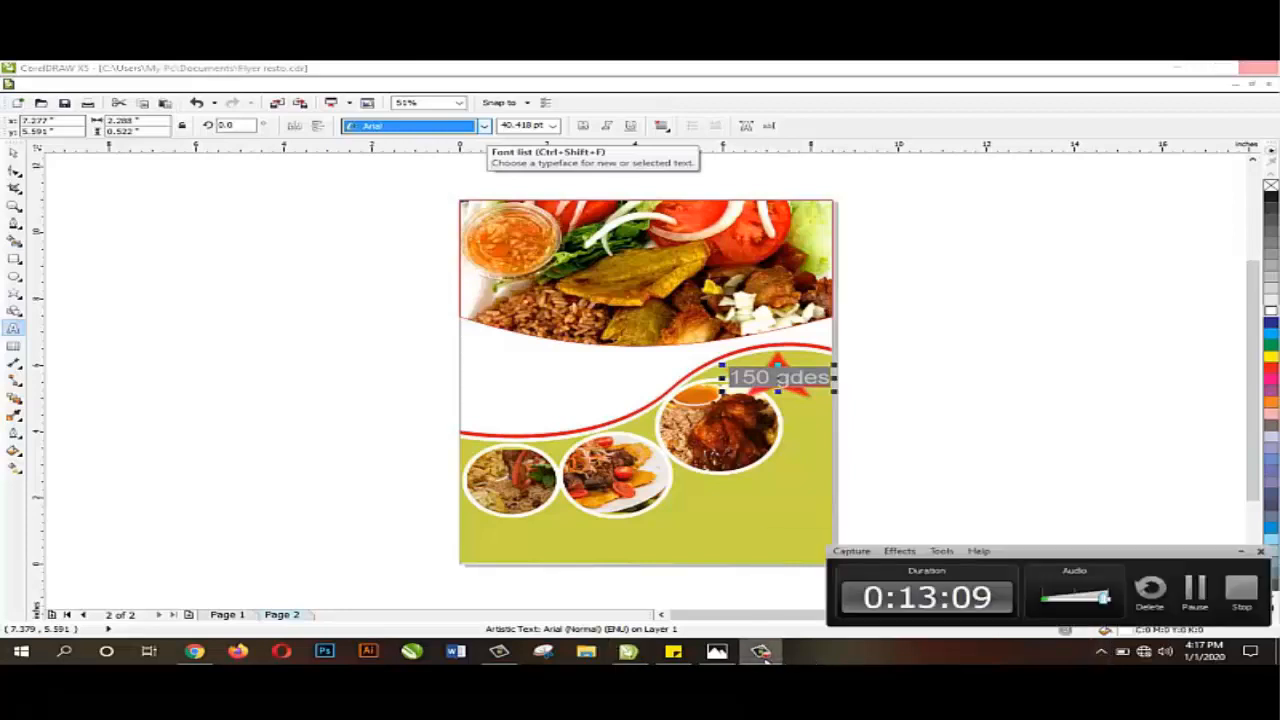
click(1195, 590)
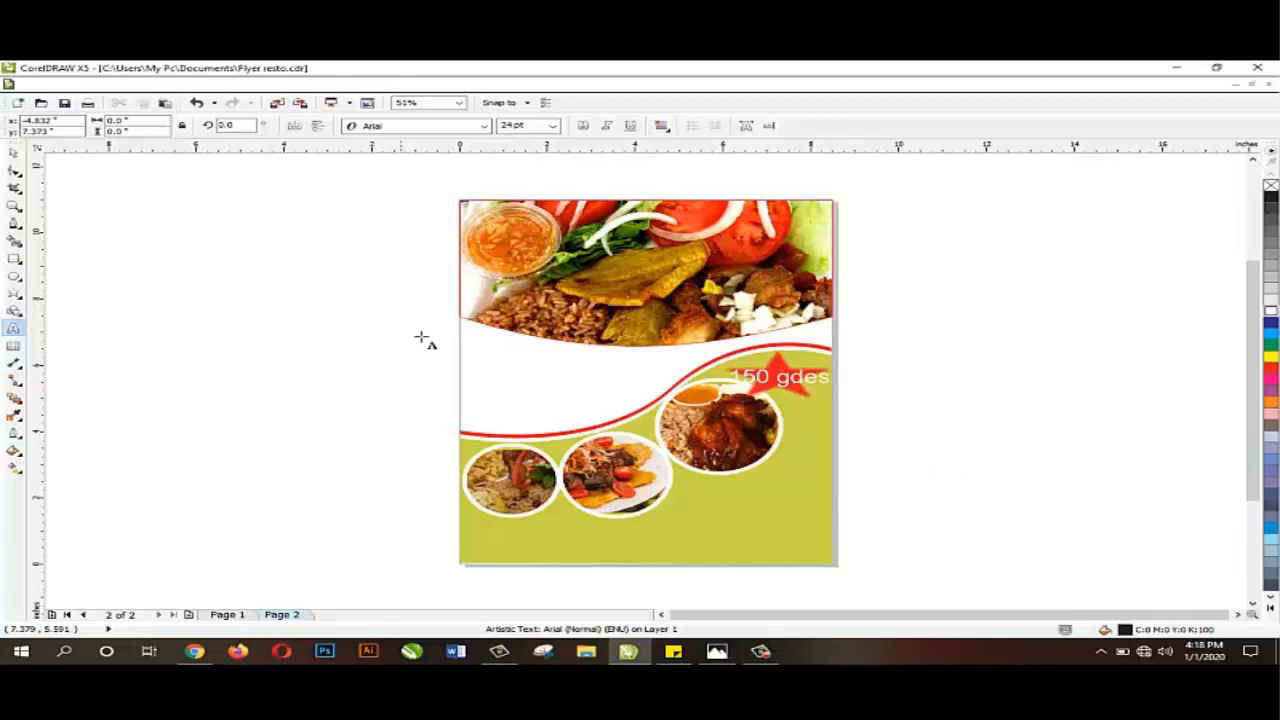
Change the font of the "150 gdes" text on the star to Bernard MT Condensed
click(14, 152)
double_click(733, 380)
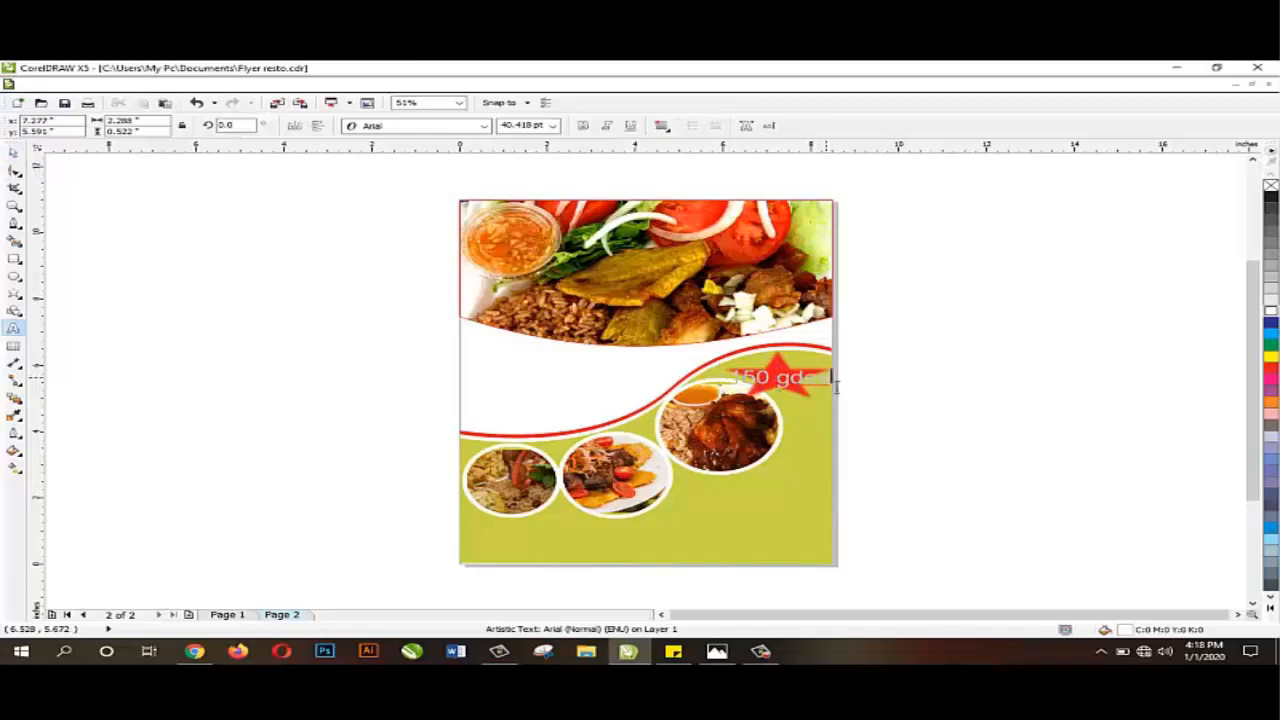
drag(832, 378, 736, 390)
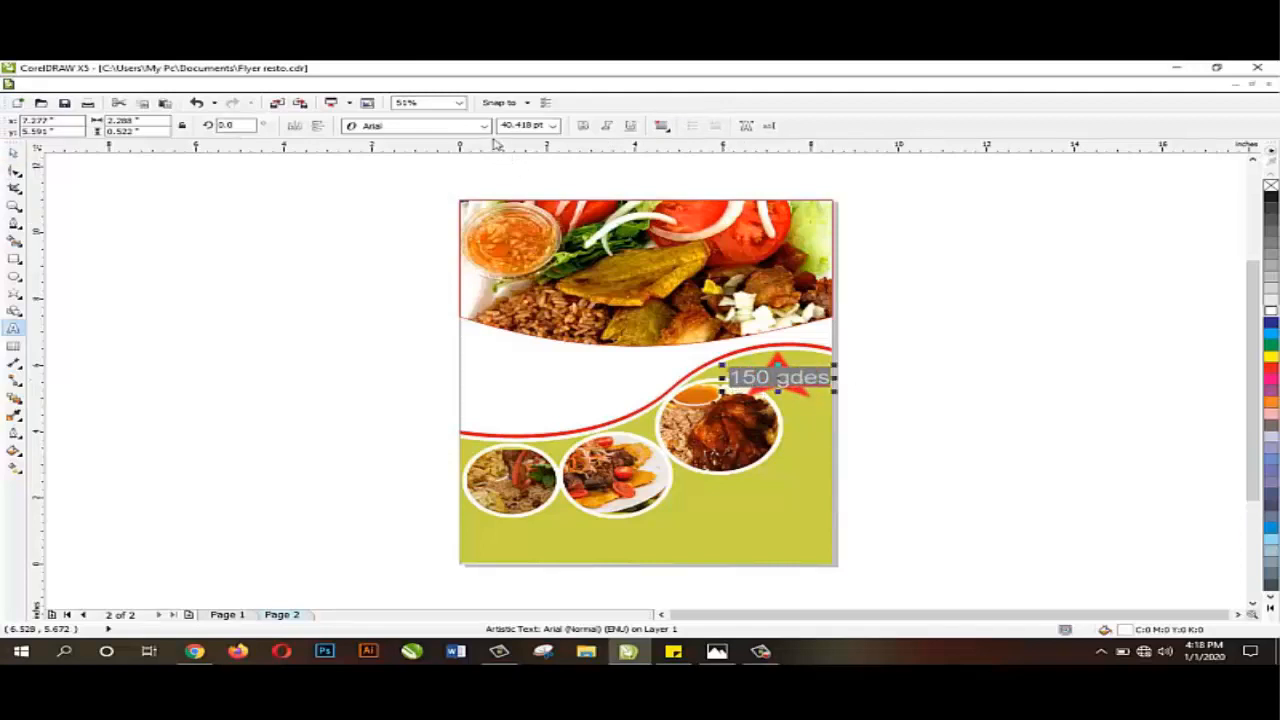
click(484, 126)
click(445, 157)
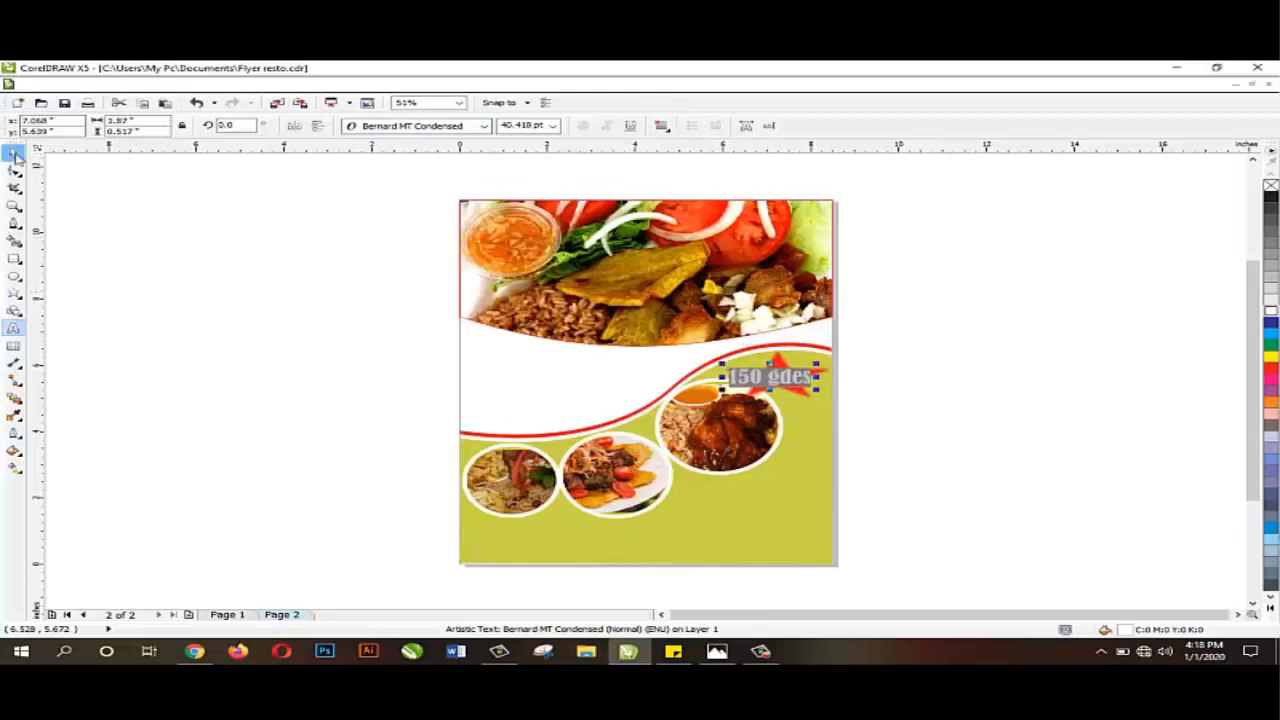
click(14, 152)
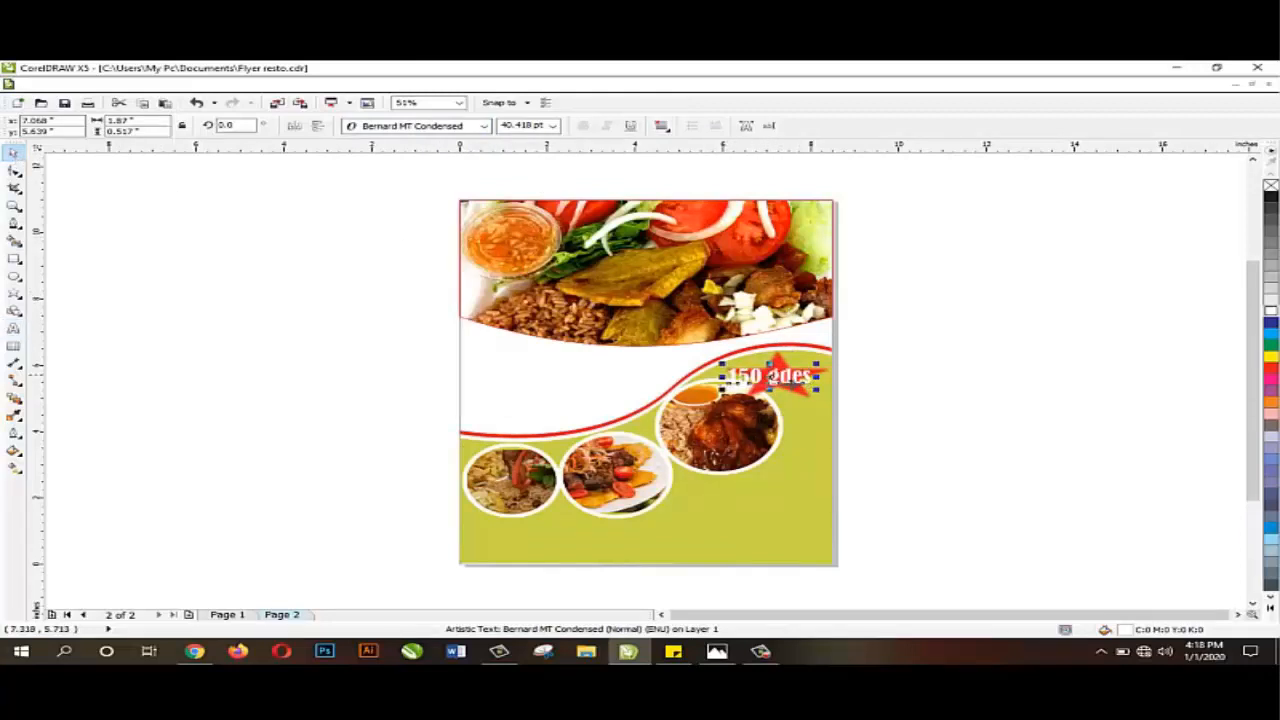
Rotate the "150 gdes" text 28 degrees, shrink it to about 32 pt and fit it on the red star
click(767, 378)
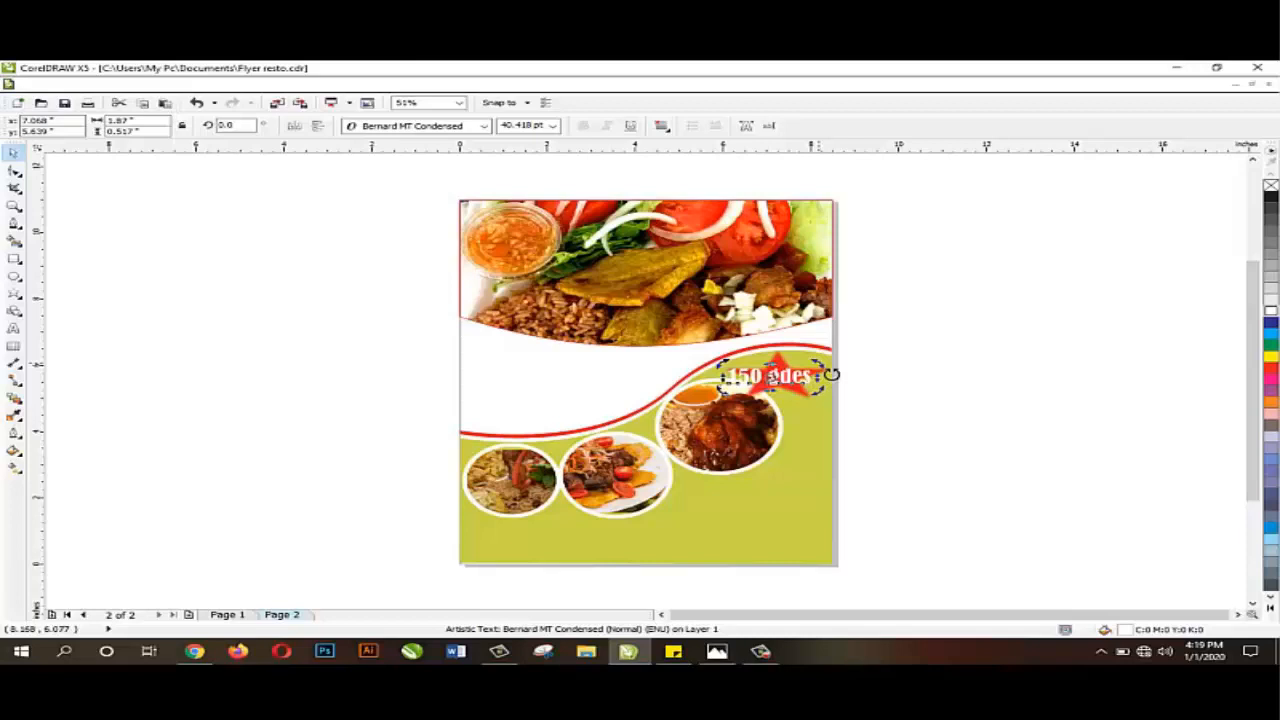
drag(821, 364, 802, 356)
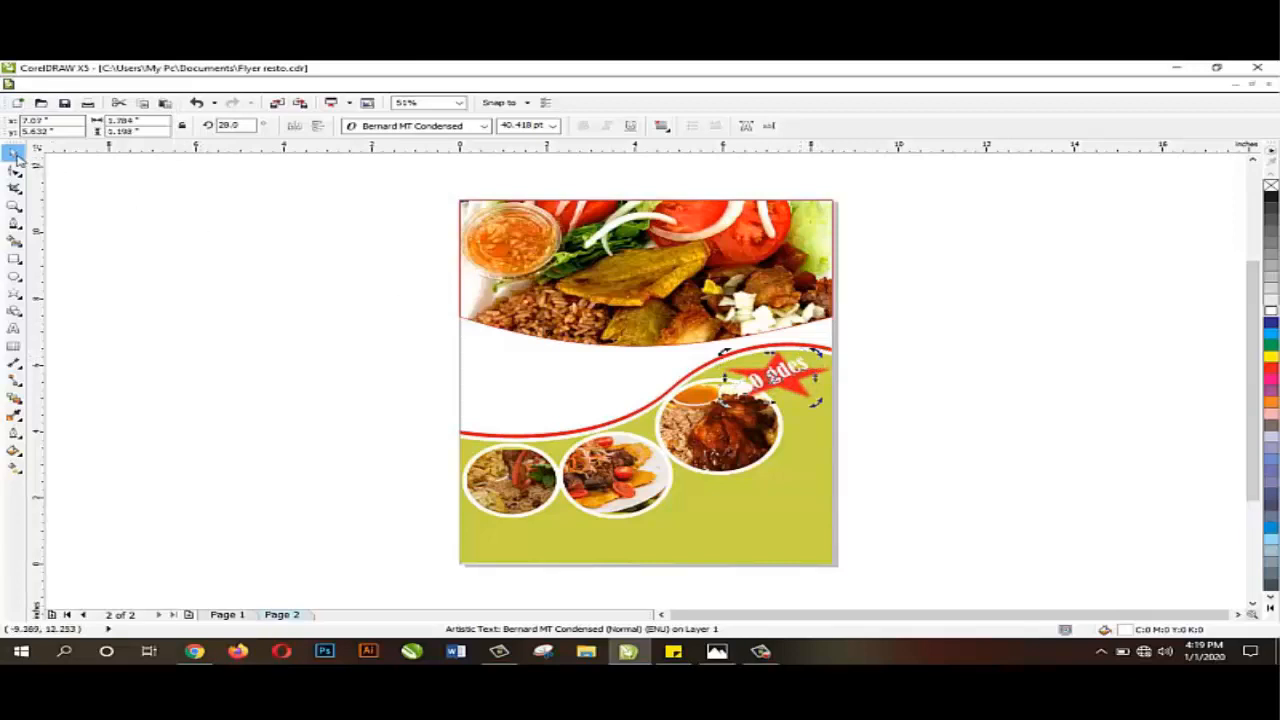
click(957, 382)
click(787, 382)
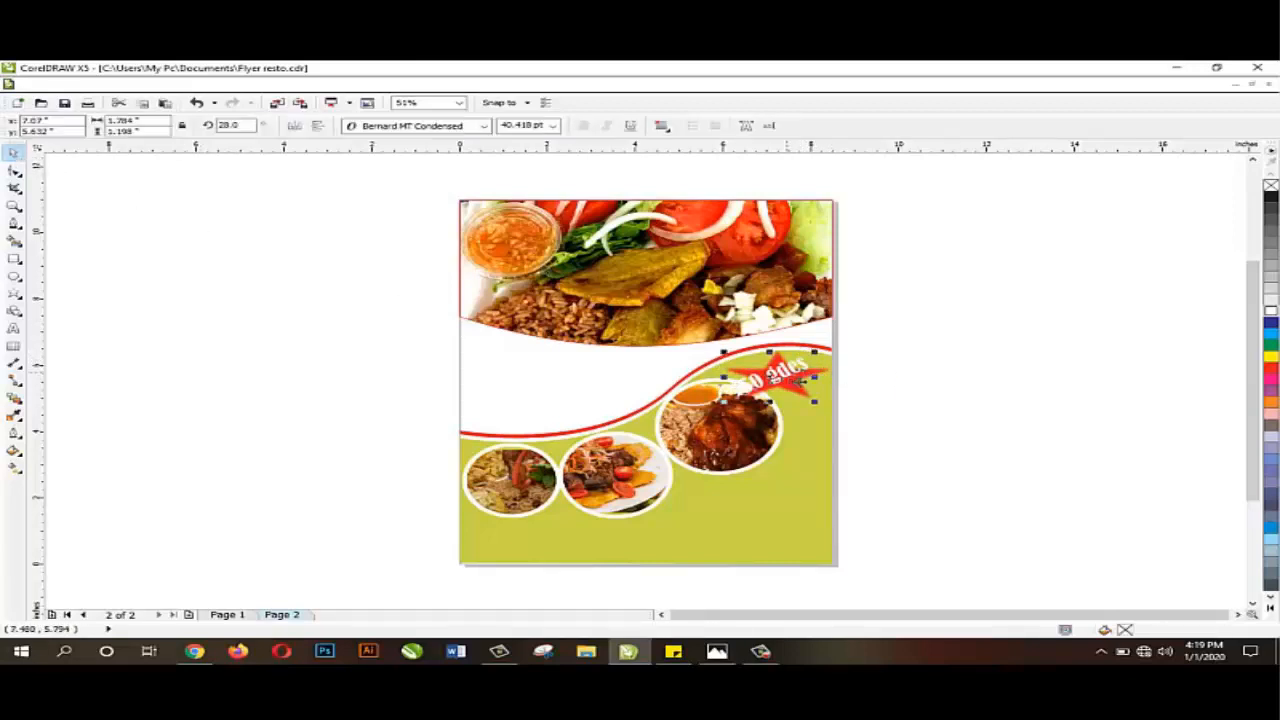
drag(787, 383, 797, 386)
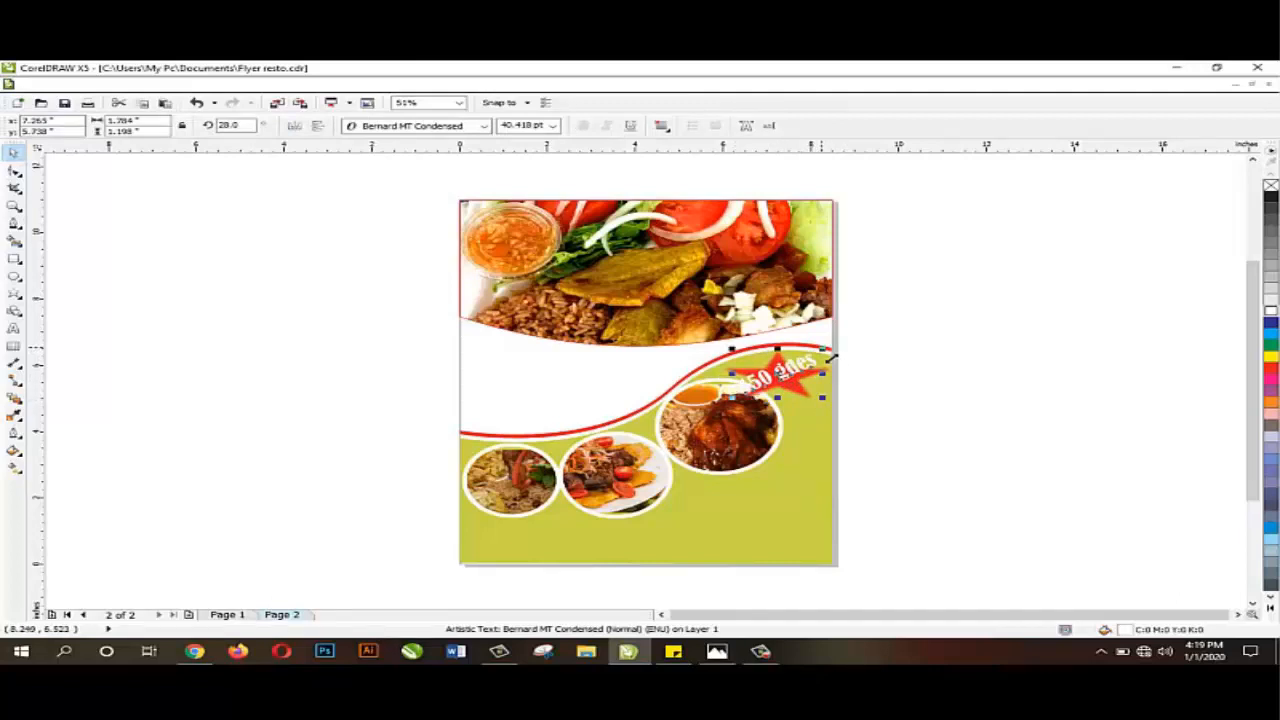
drag(830, 362, 802, 380)
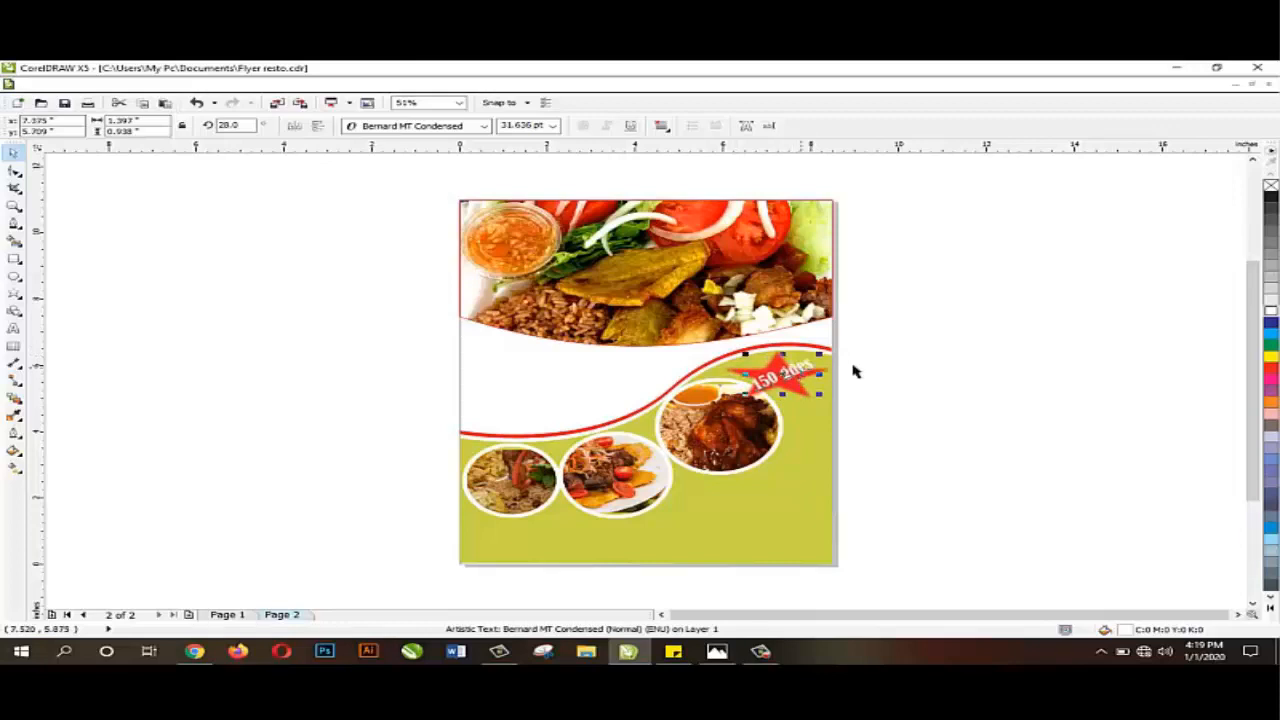
click(942, 377)
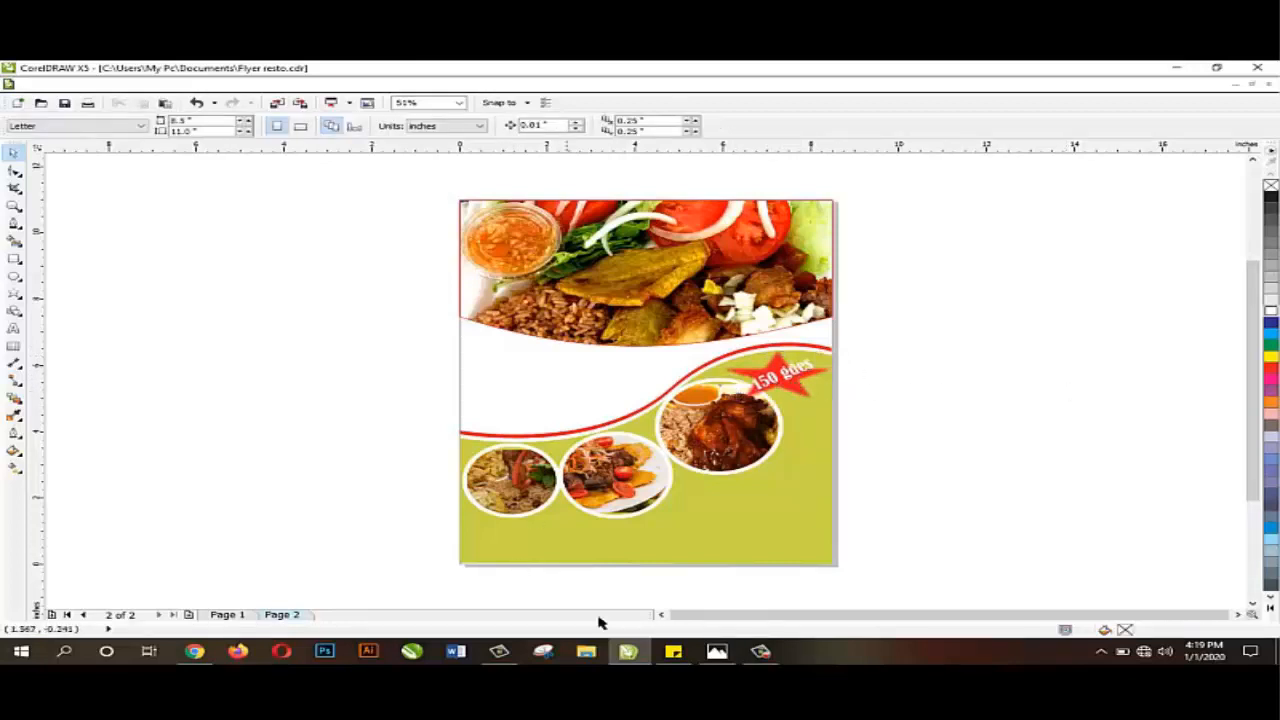
Check the reference flyer image in Photos and add the artistic text "POINT BAR RESTAURANT" beside the page
click(717, 651)
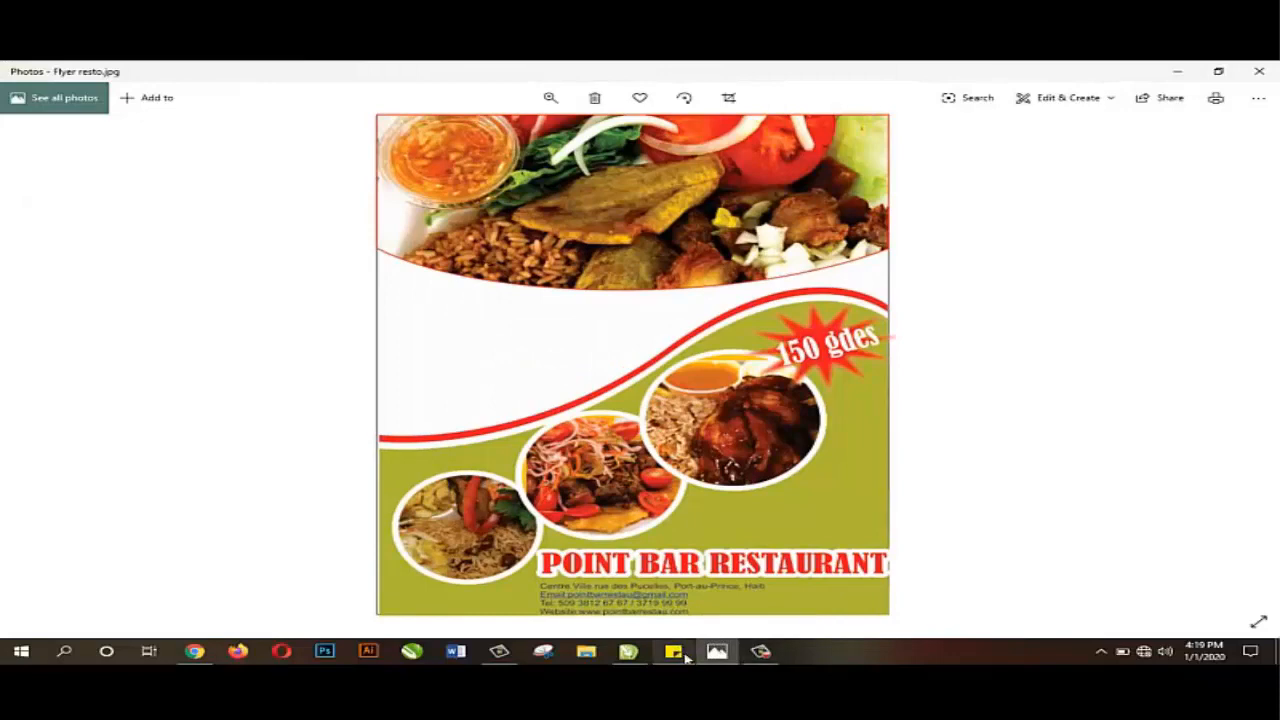
click(718, 651)
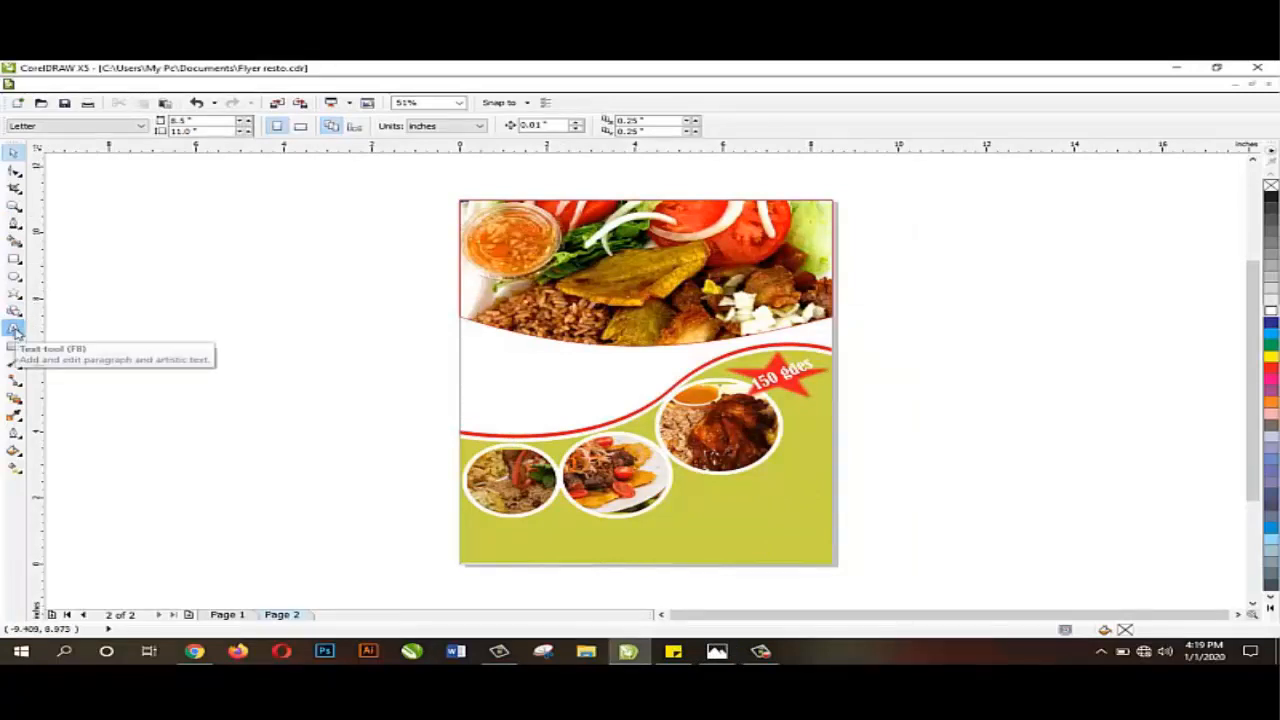
click(14, 330)
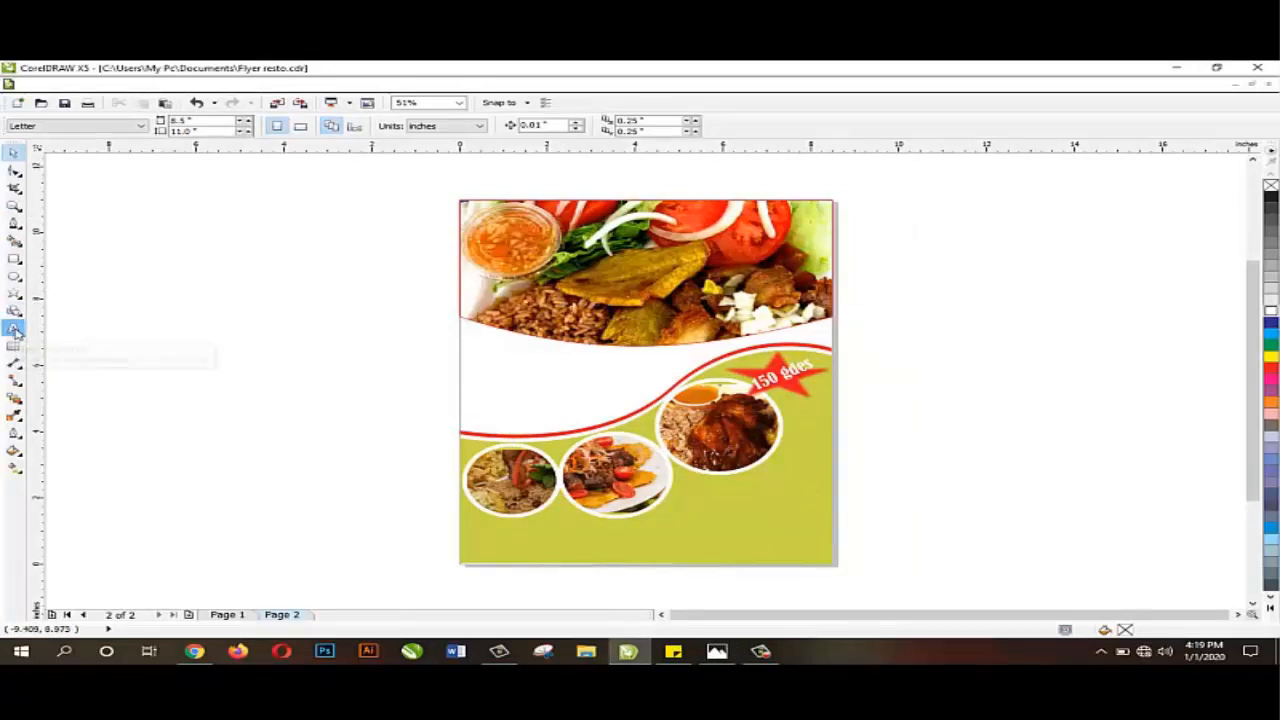
click(244, 444)
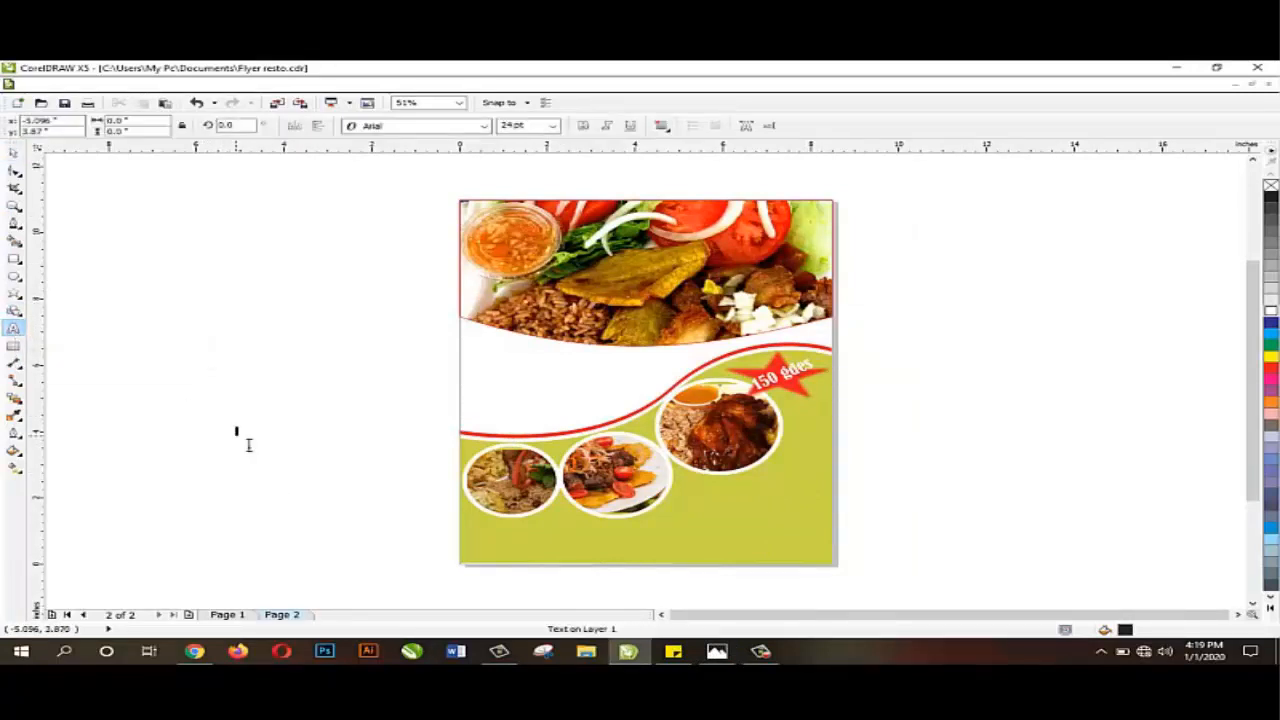
text(POIN)
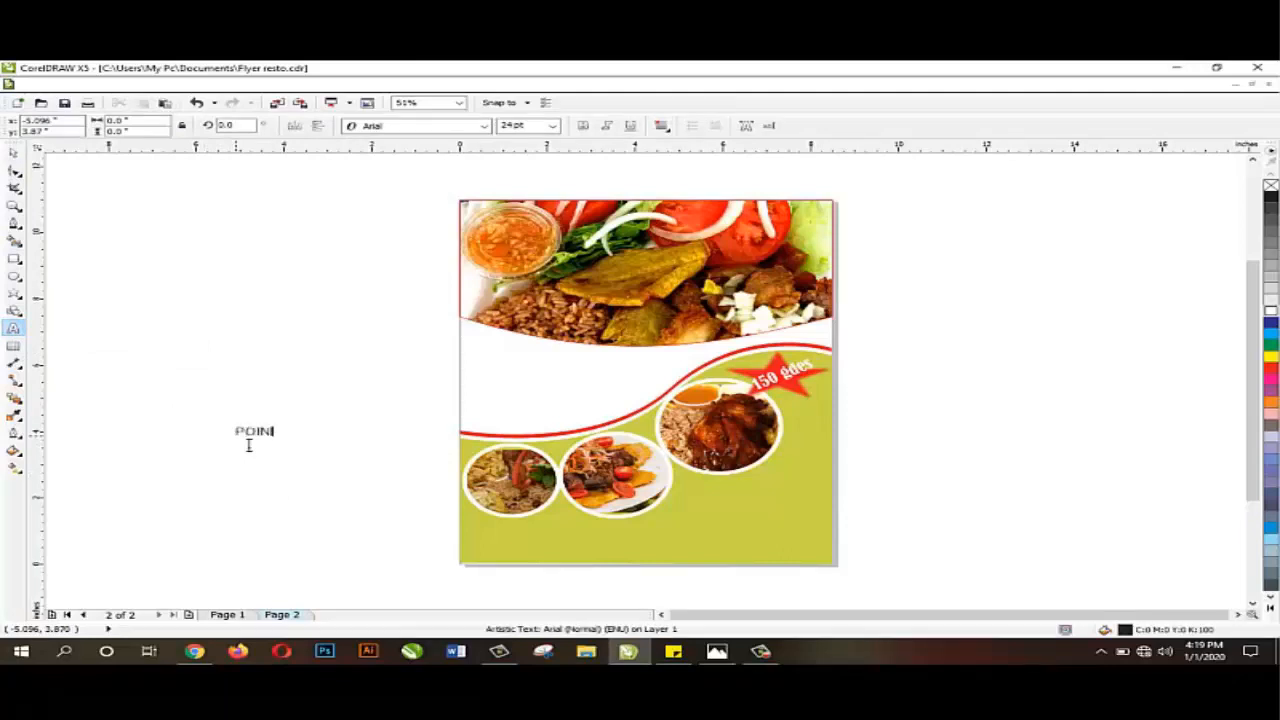
text(T BAR RESTAURANT)
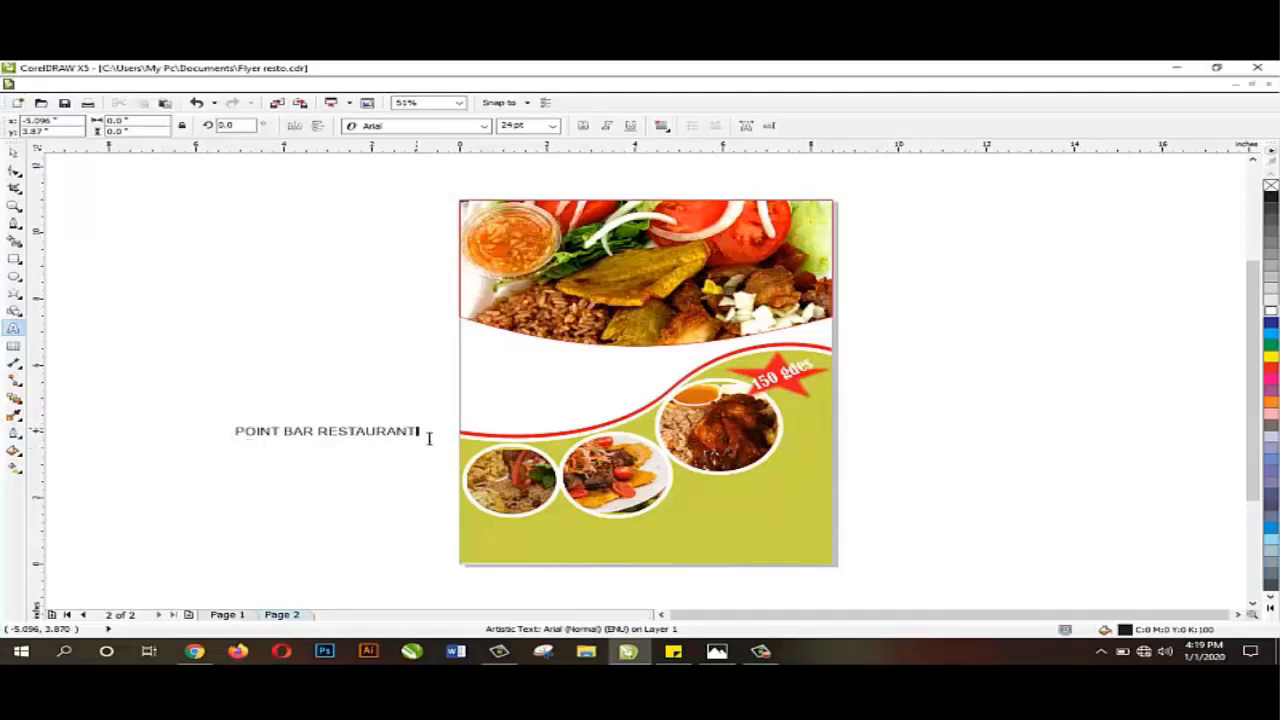
Set the "POINT BAR RESTAURANT" text in Bernard MT Condensed and enlarge it to about 42 pt
drag(428, 437, 237, 443)
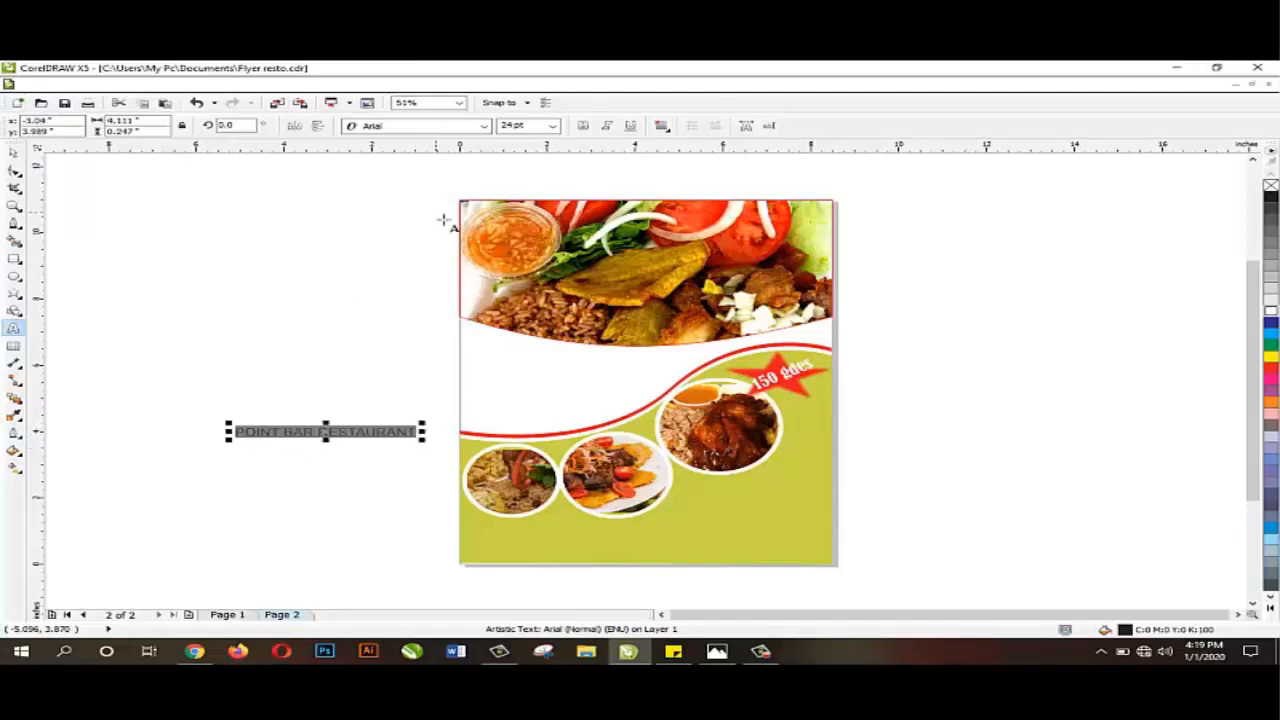
click(484, 126)
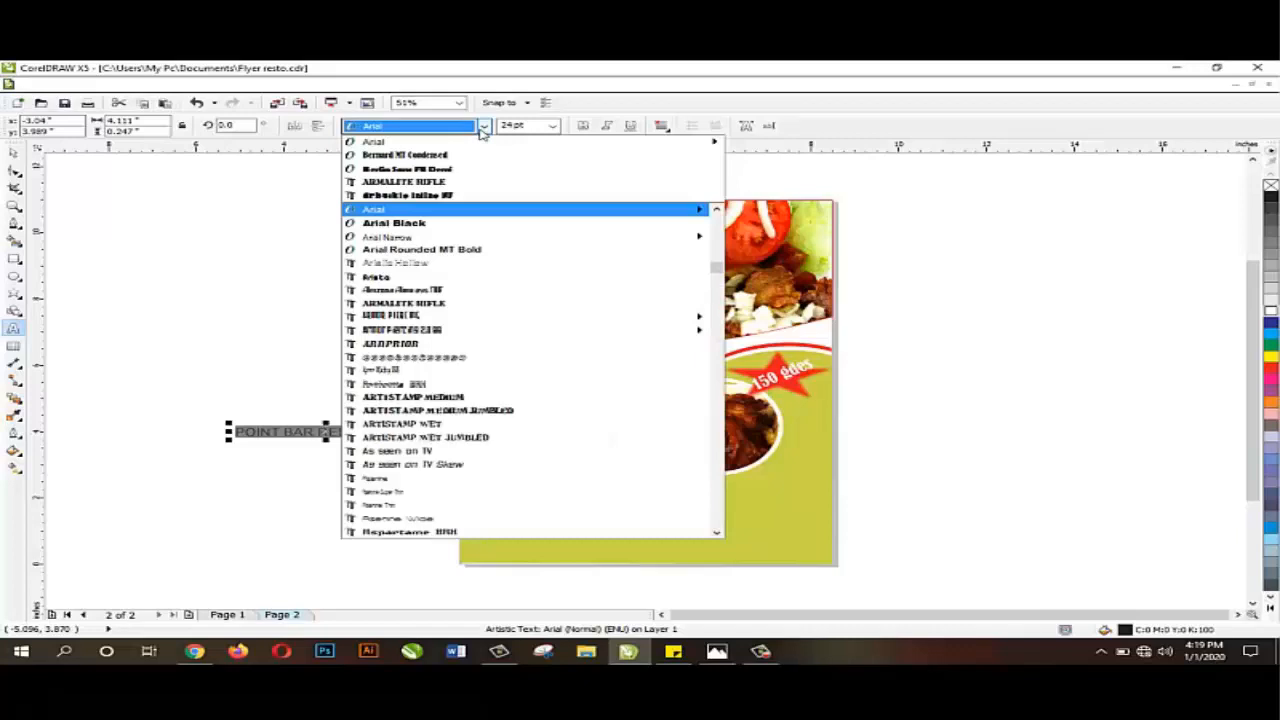
click(432, 158)
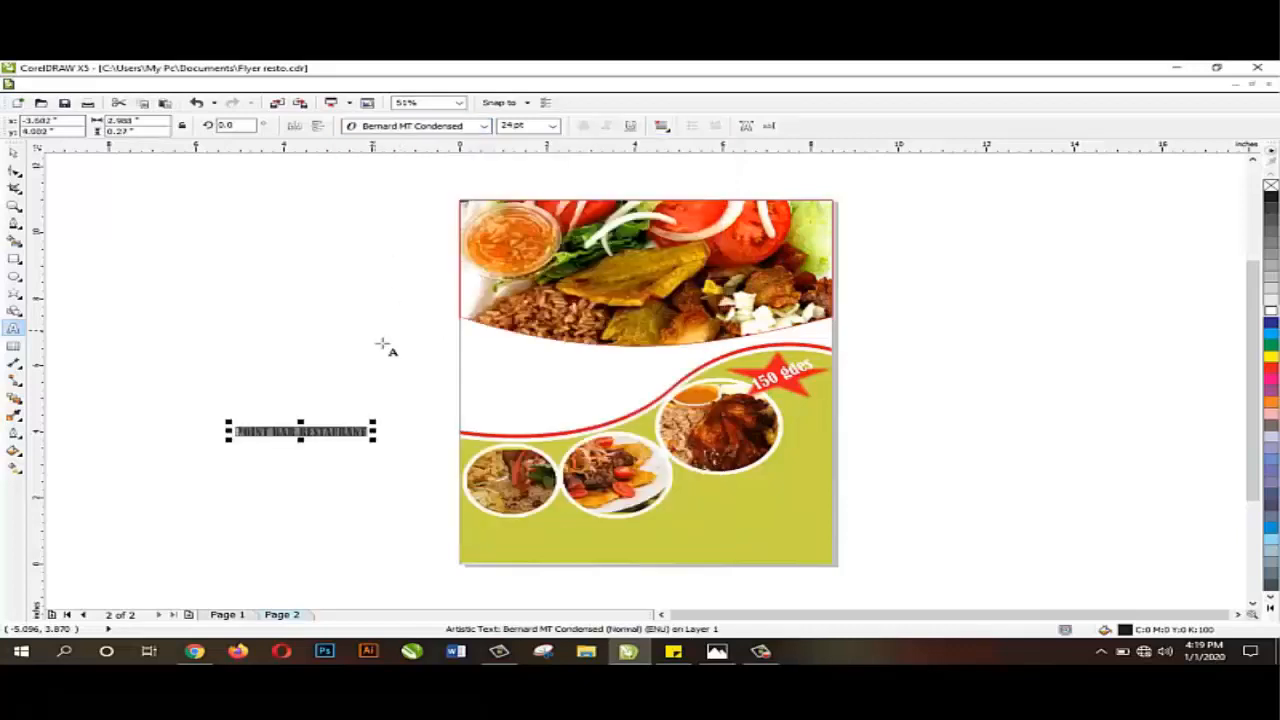
drag(380, 452, 460, 470)
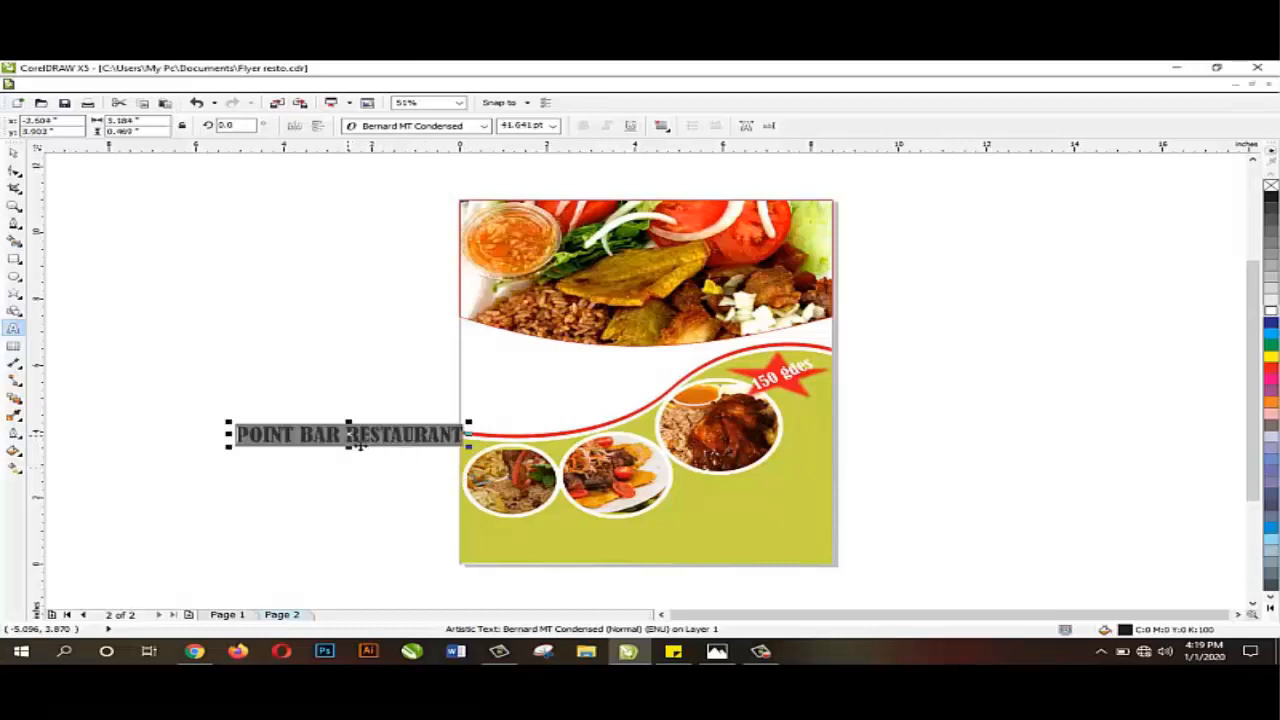
Move the "POINT BAR RESTAURANT" title to the page's lower-right area below the food circles and colour it red
drag(356, 444, 728, 535)
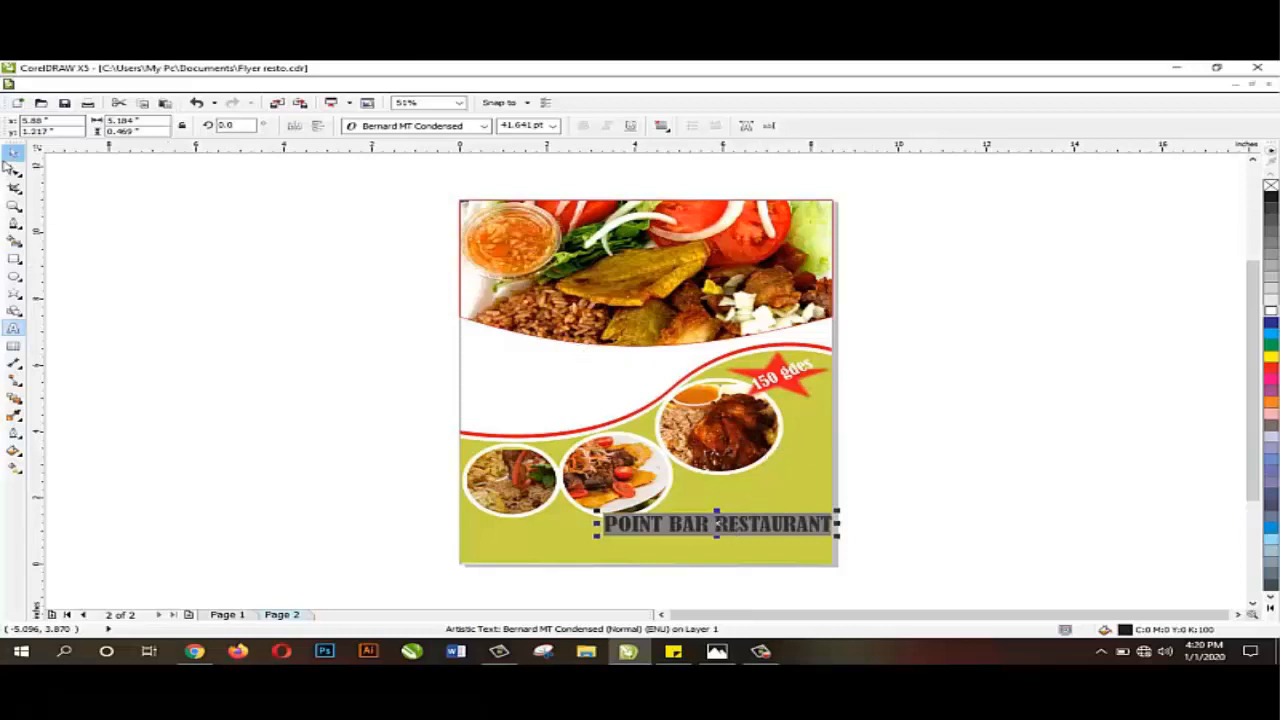
click(1270, 367)
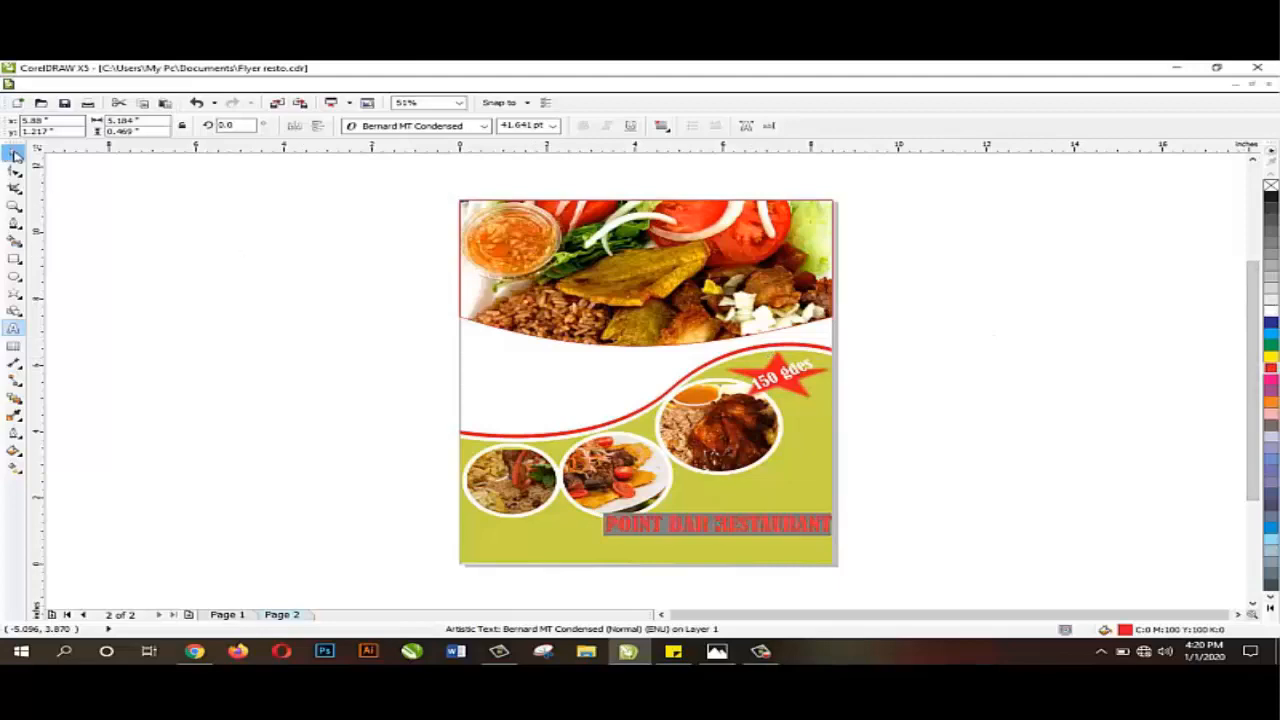
click(13, 152)
Following the reference flyer, give the restaurant title an 8 pt white outline with rounded corners and line caps, placed behind the fill
click(717, 651)
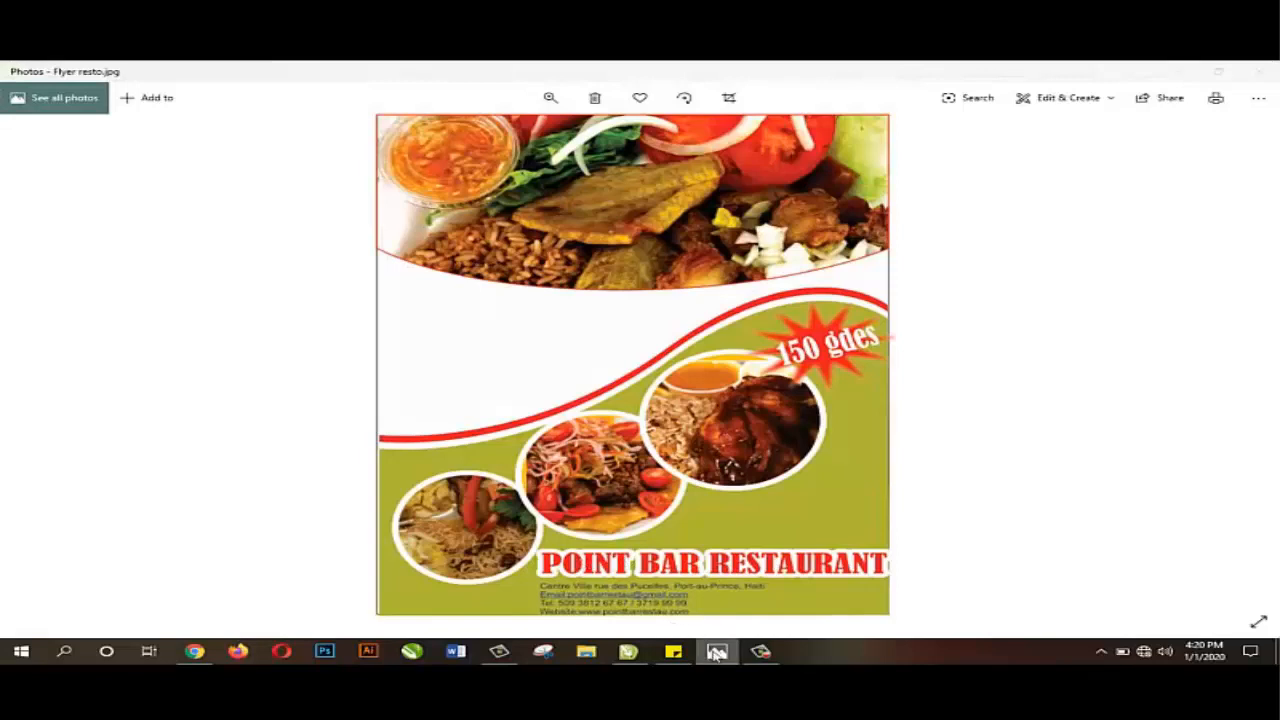
click(717, 651)
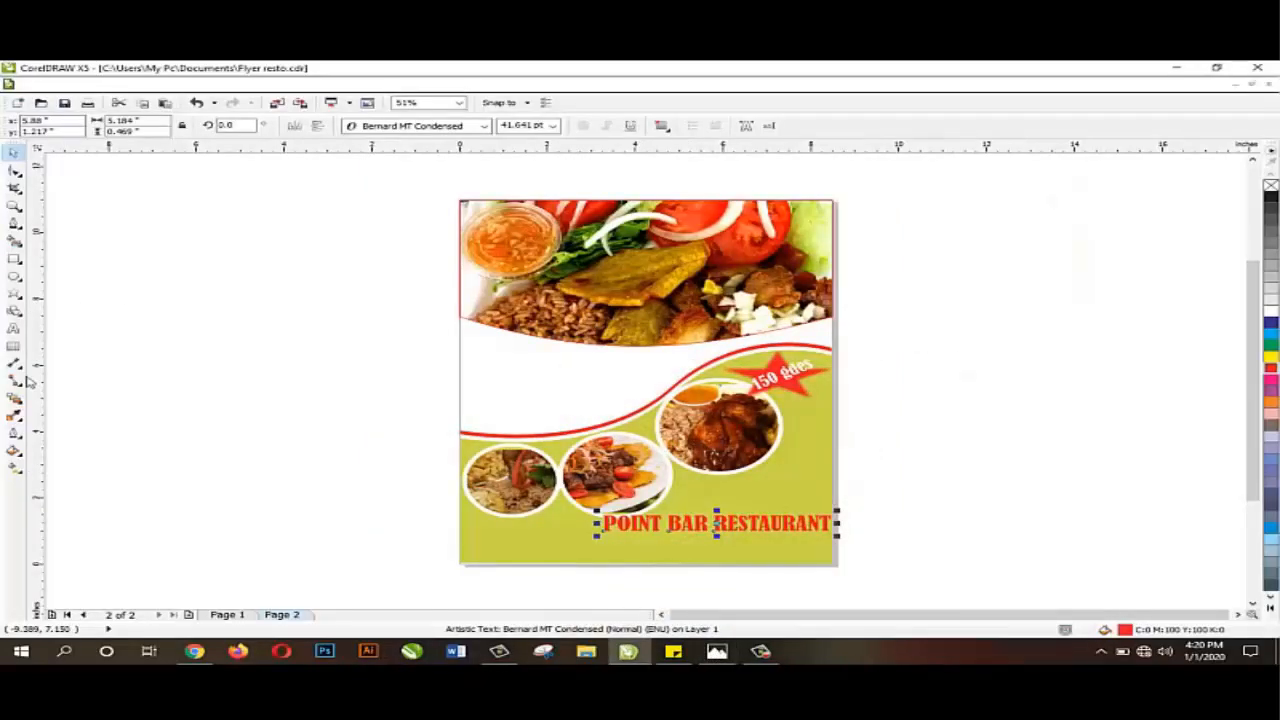
click(21, 438)
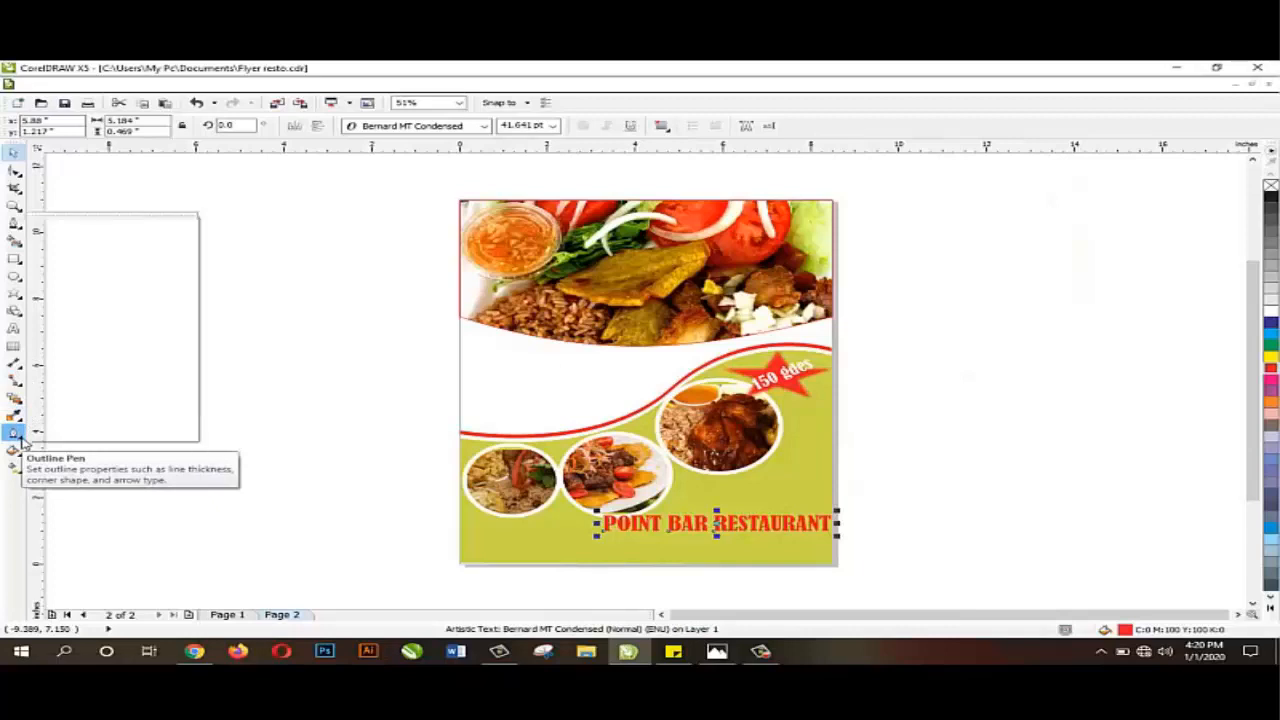
mouse_move(18, 438)
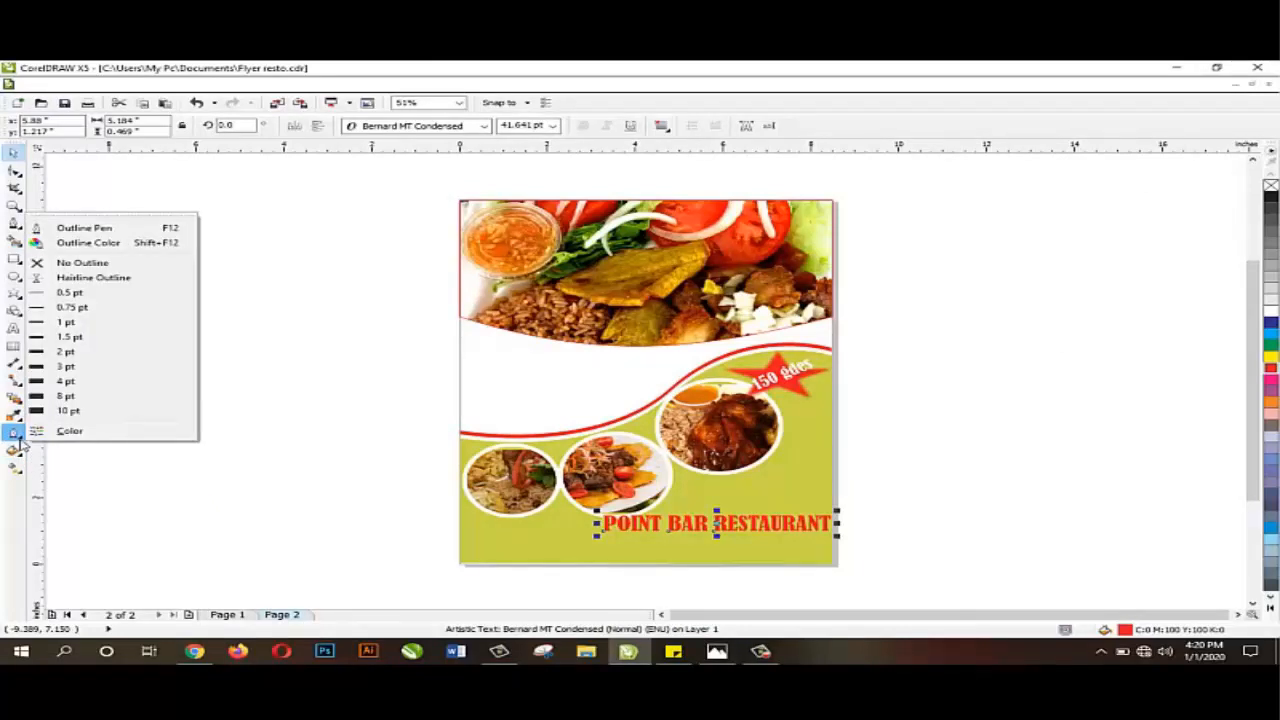
click(85, 228)
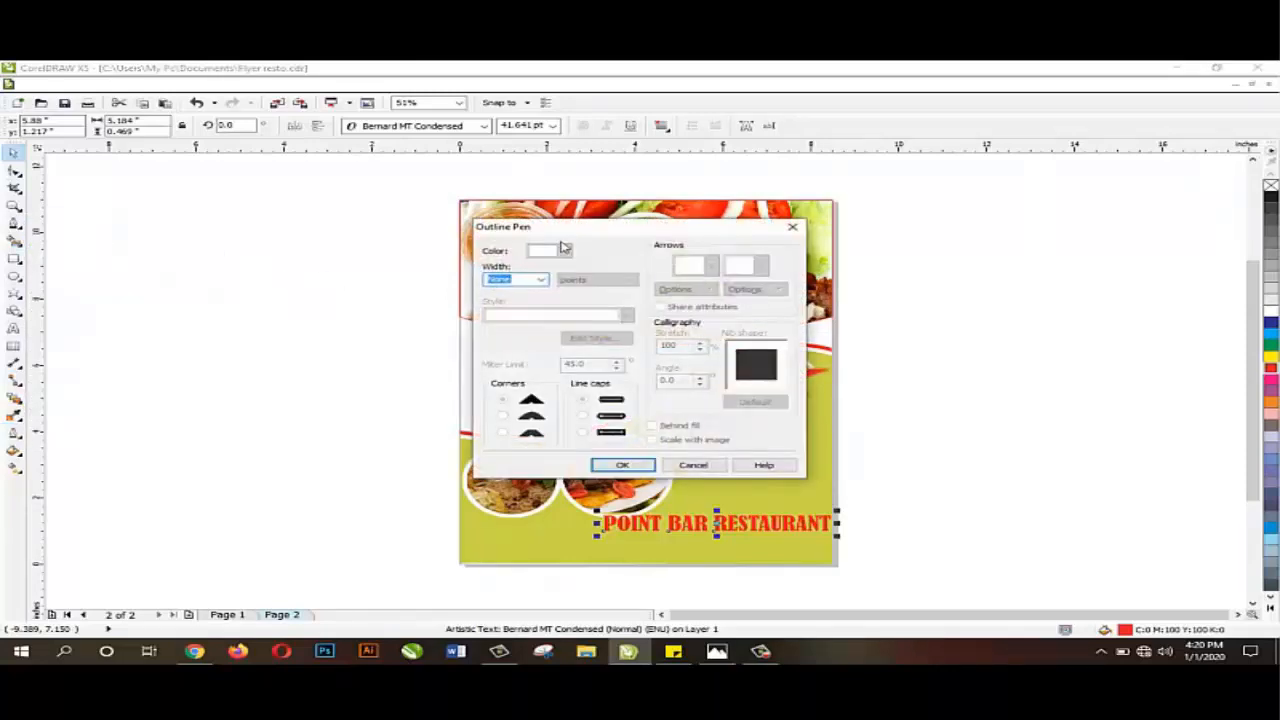
click(541, 281)
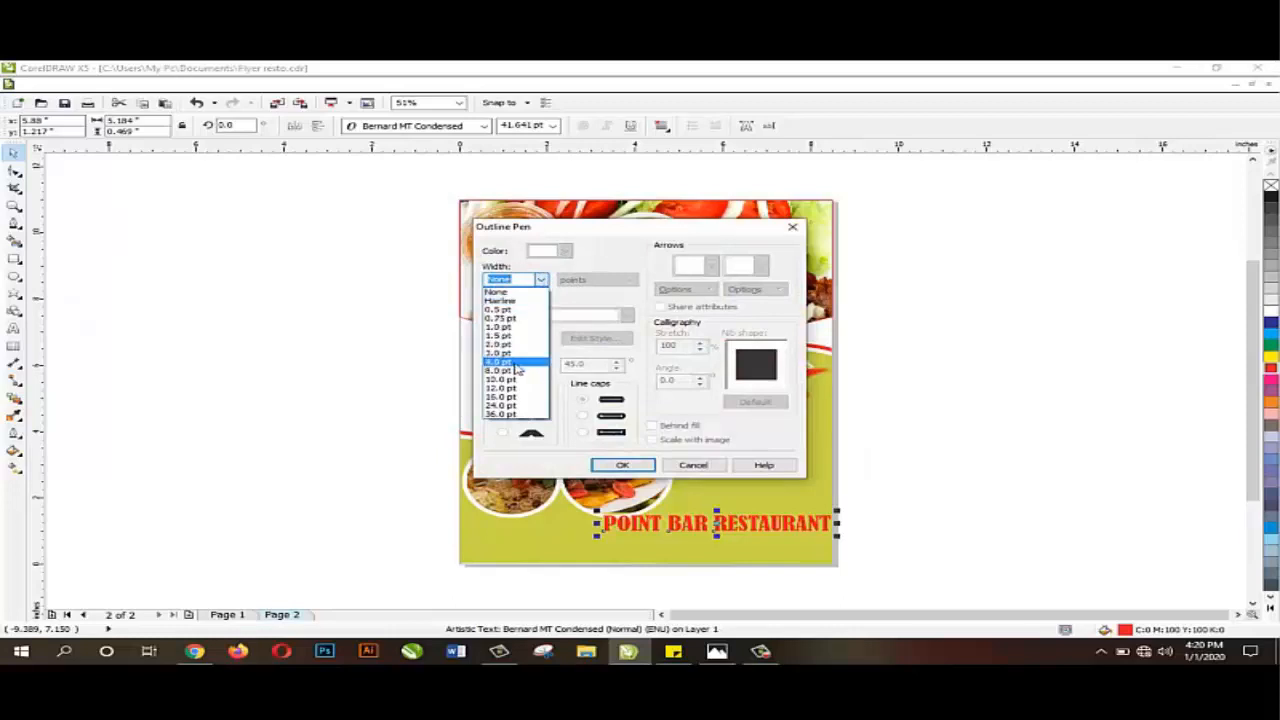
click(517, 371)
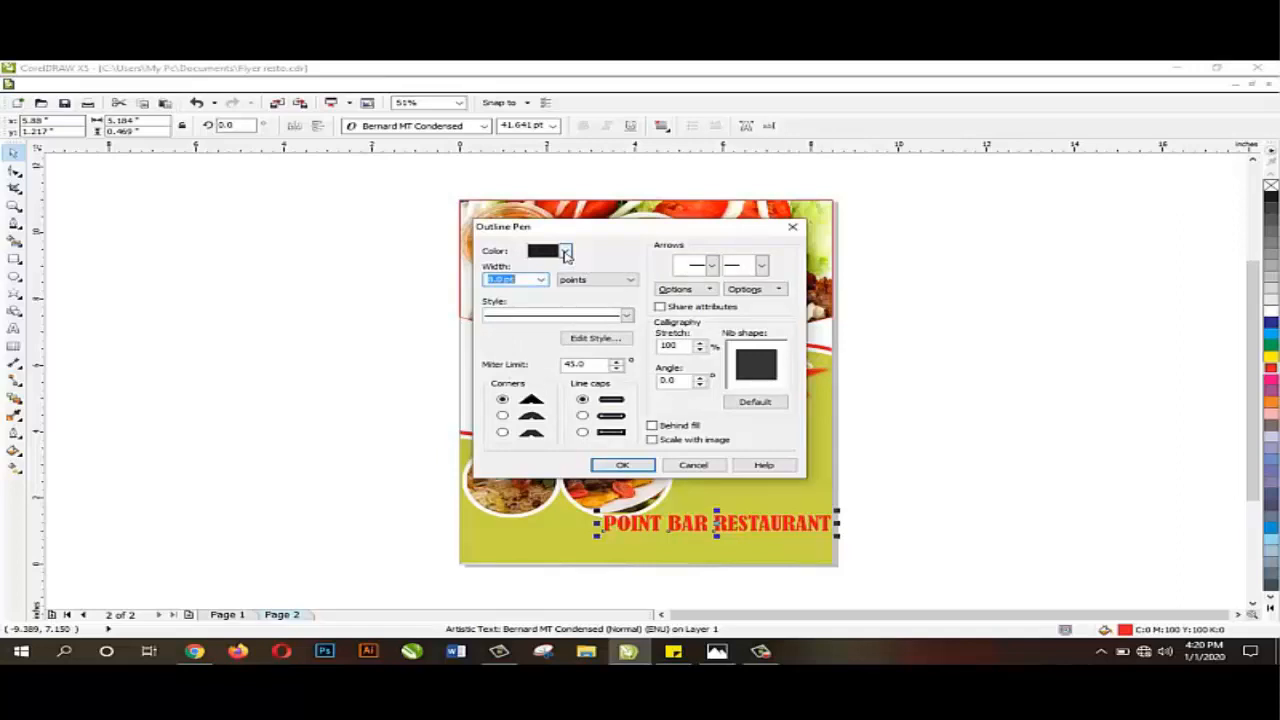
click(565, 254)
click(600, 279)
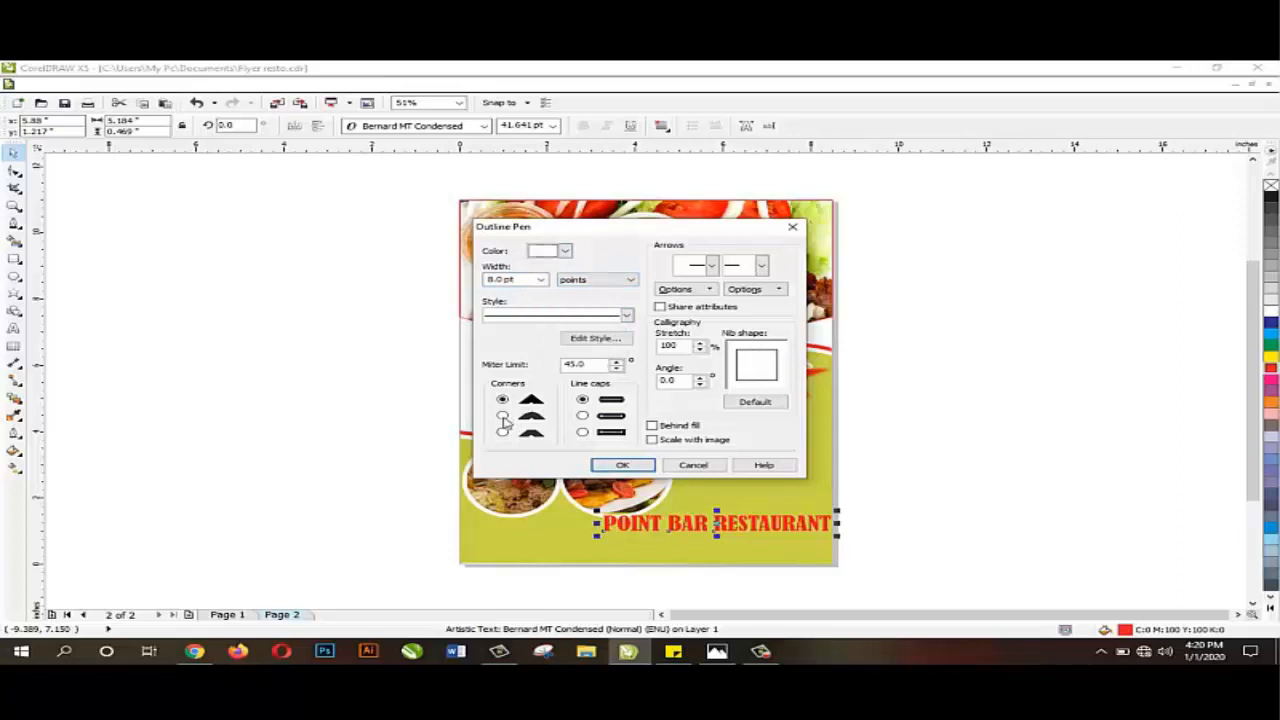
click(502, 416)
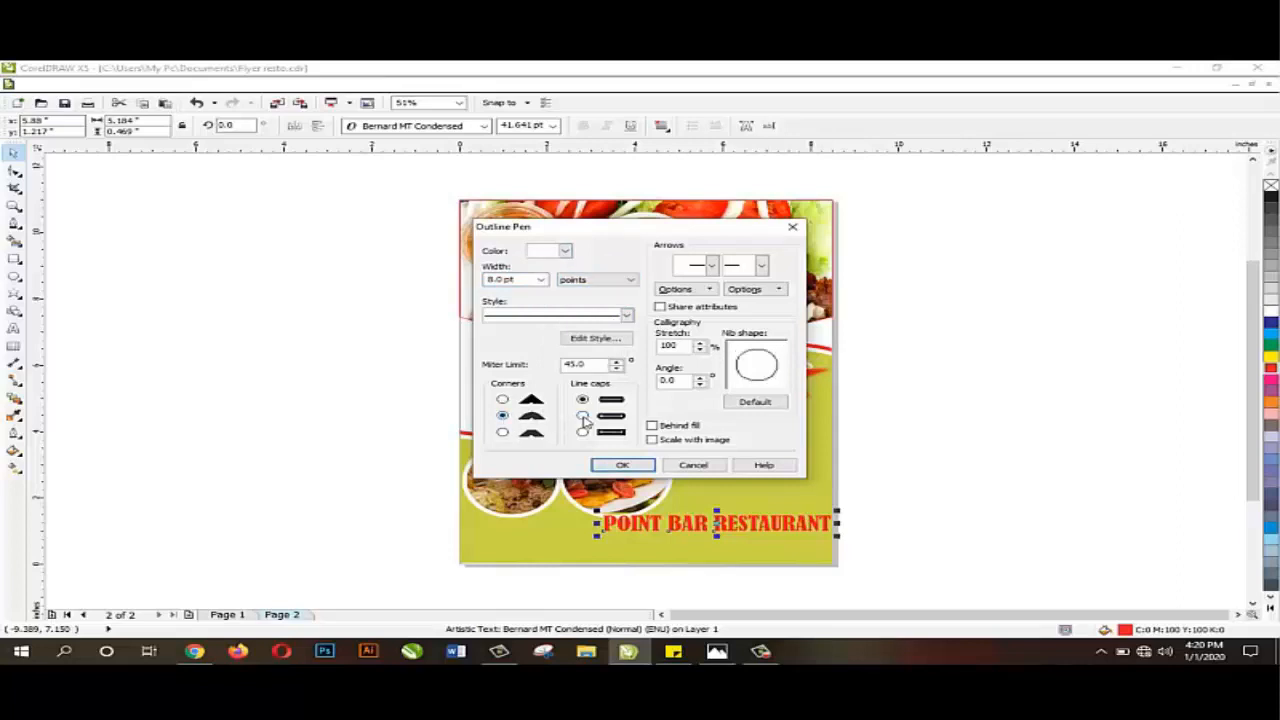
click(582, 416)
click(653, 427)
click(620, 466)
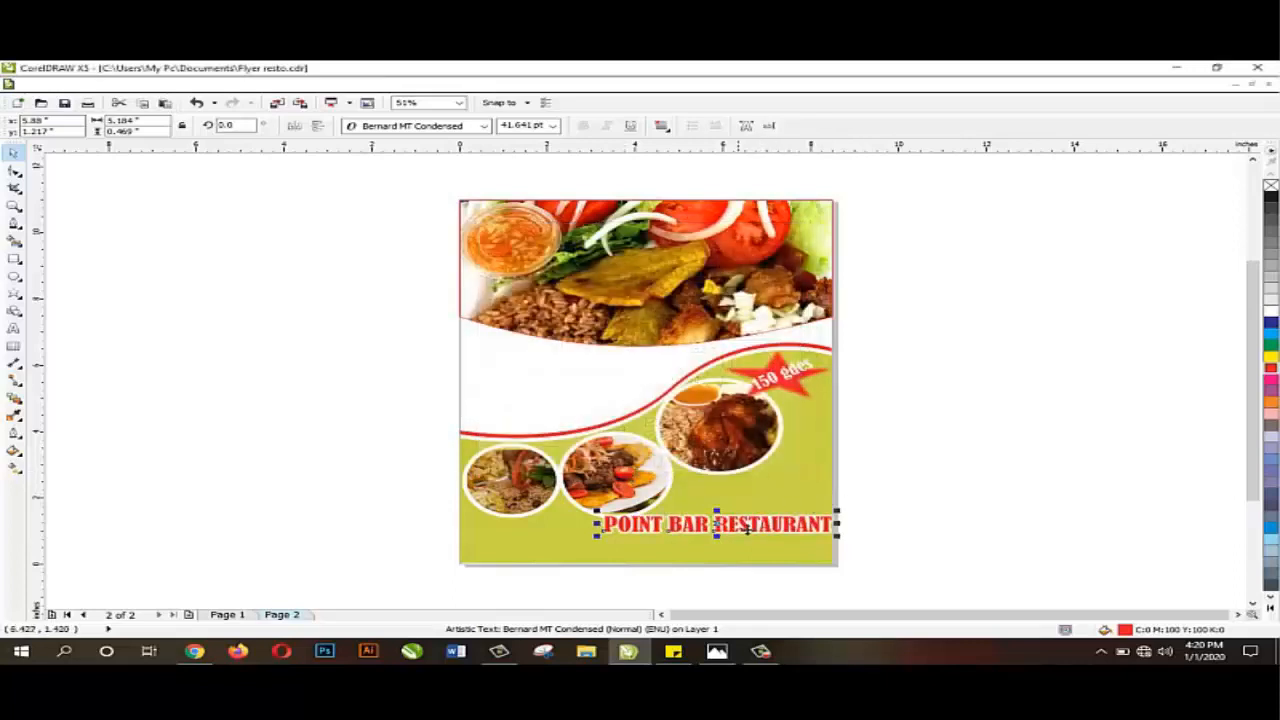
Nudge the "POINT BAR RESTAURANT" title slightly down and left, comparing its placement with the reference flyer
drag(746, 531, 743, 533)
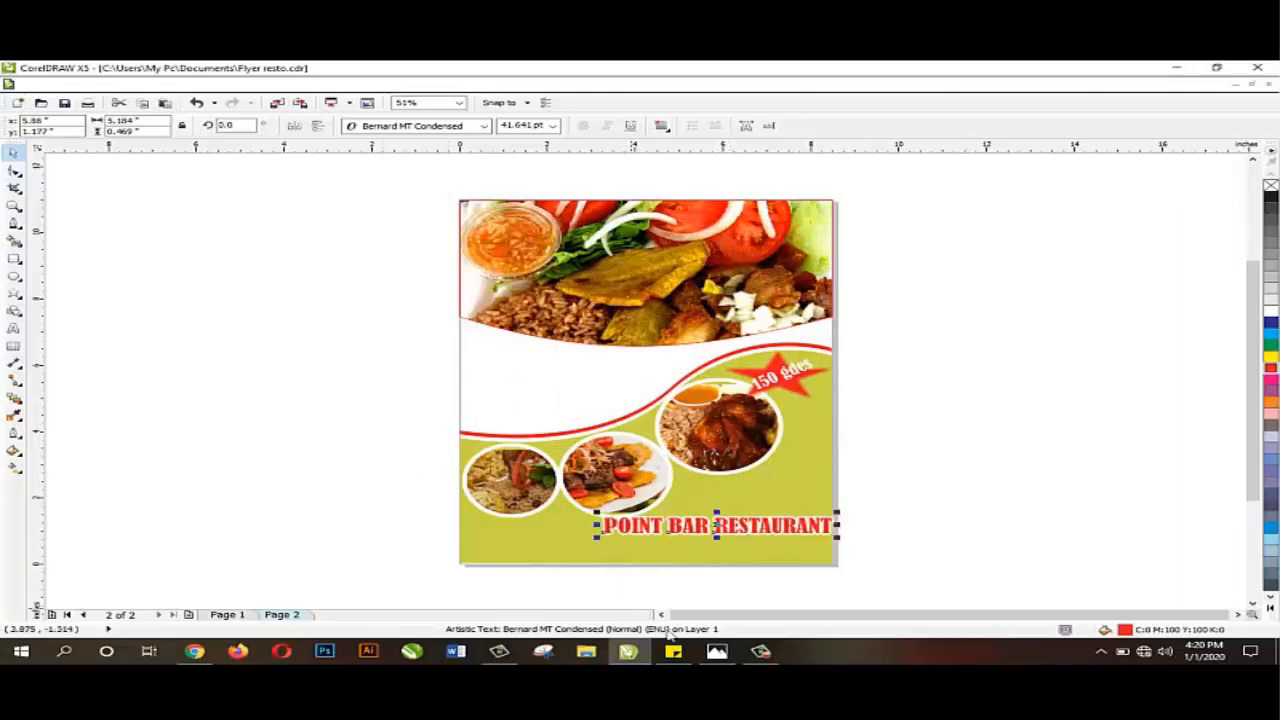
click(720, 652)
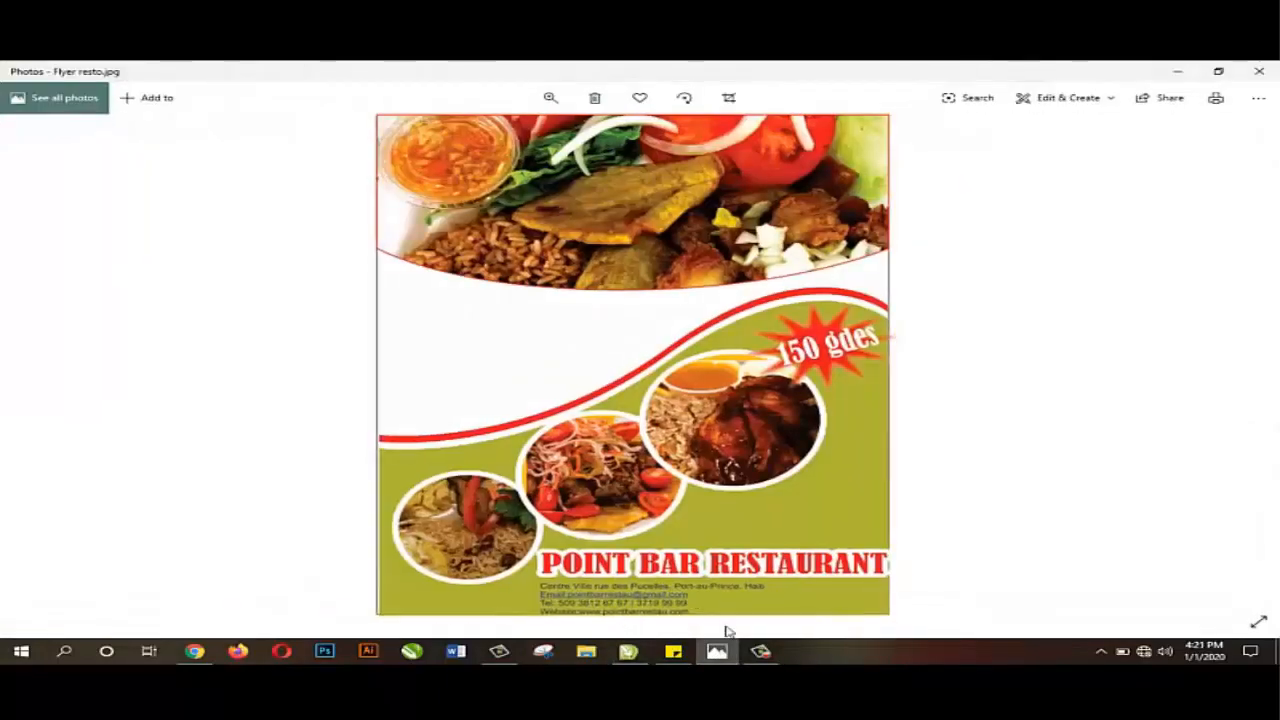
click(720, 652)
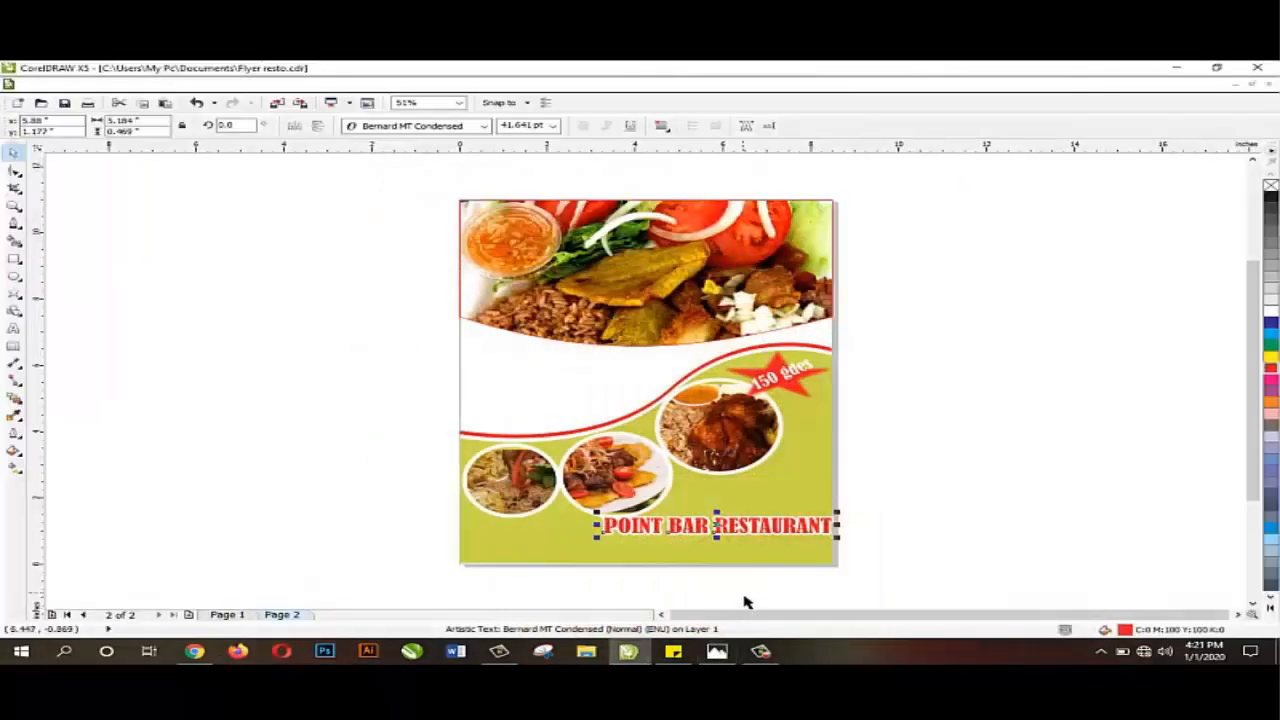
drag(716, 530, 708, 537)
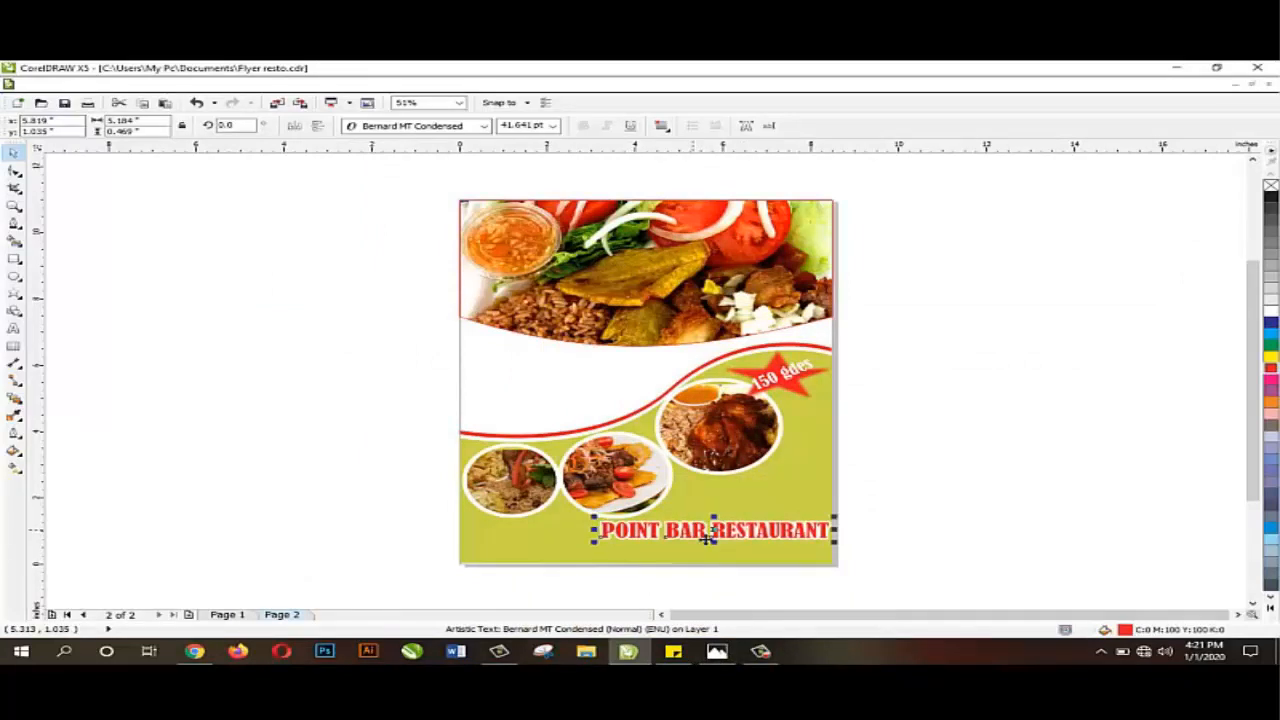
click(717, 652)
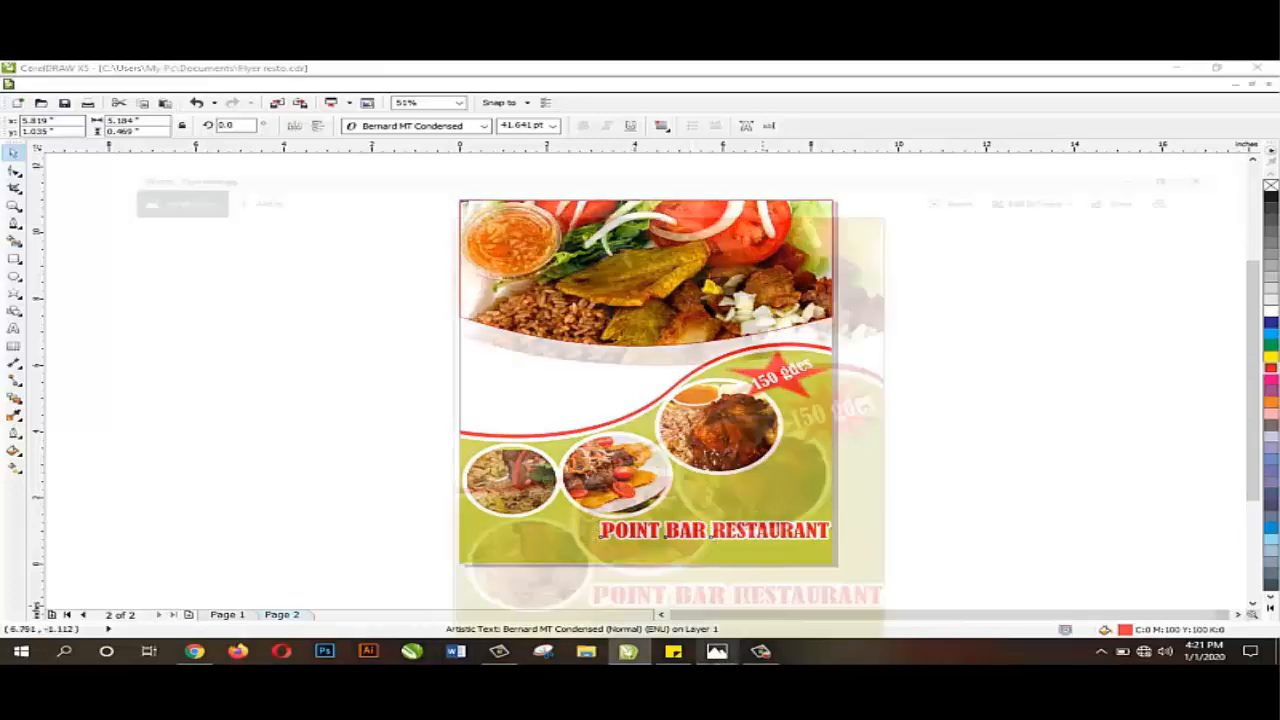
click(719, 653)
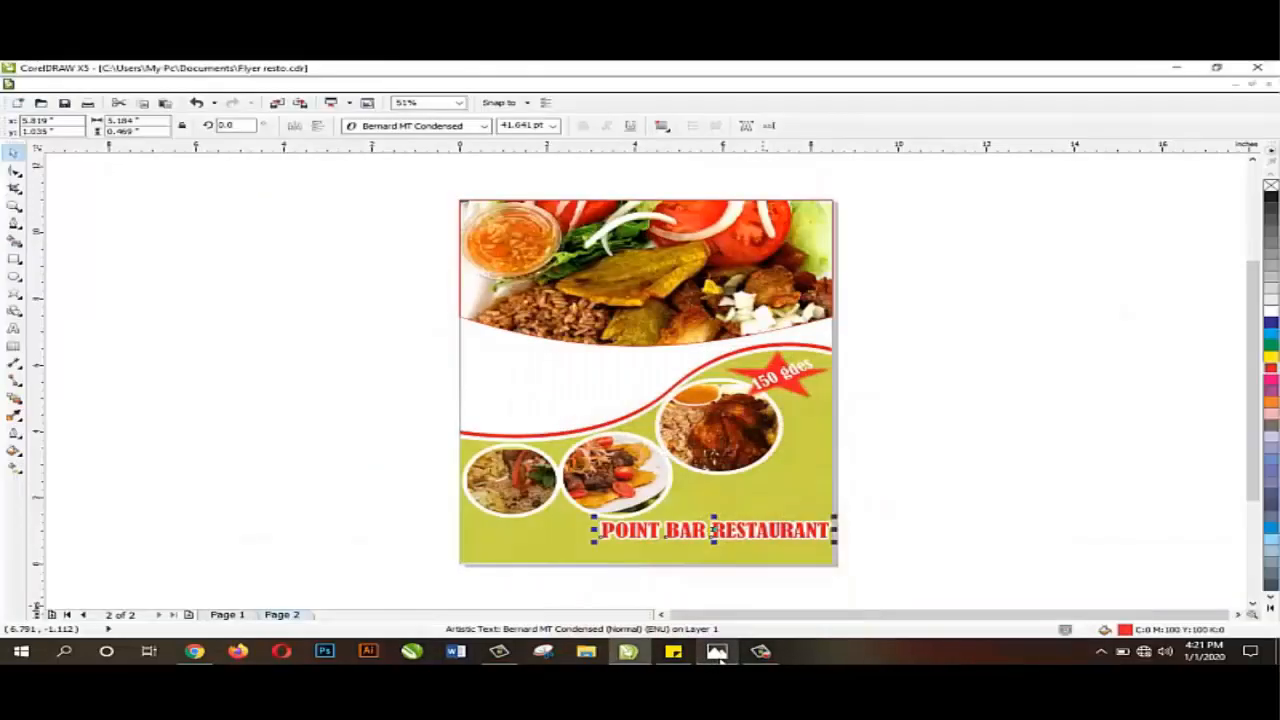